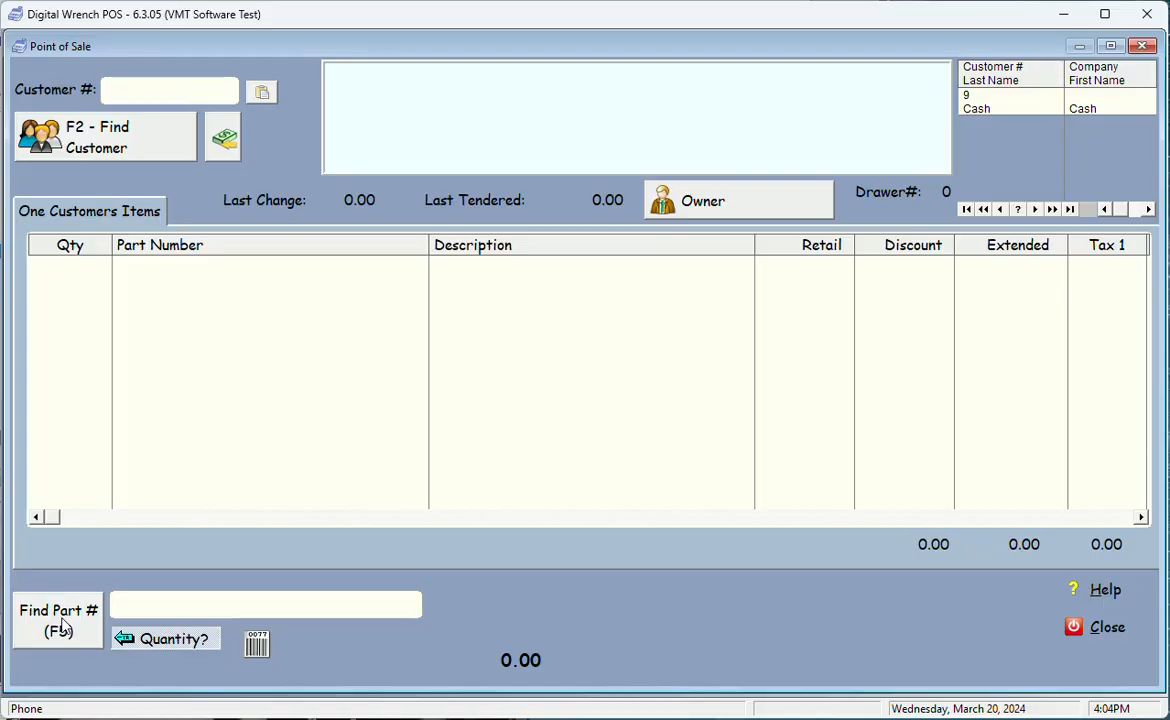
Step: Look up the price and stock of part 50UPC in the inventory listed by description
{"action": "left_click", "coordinate": [62, 625]}
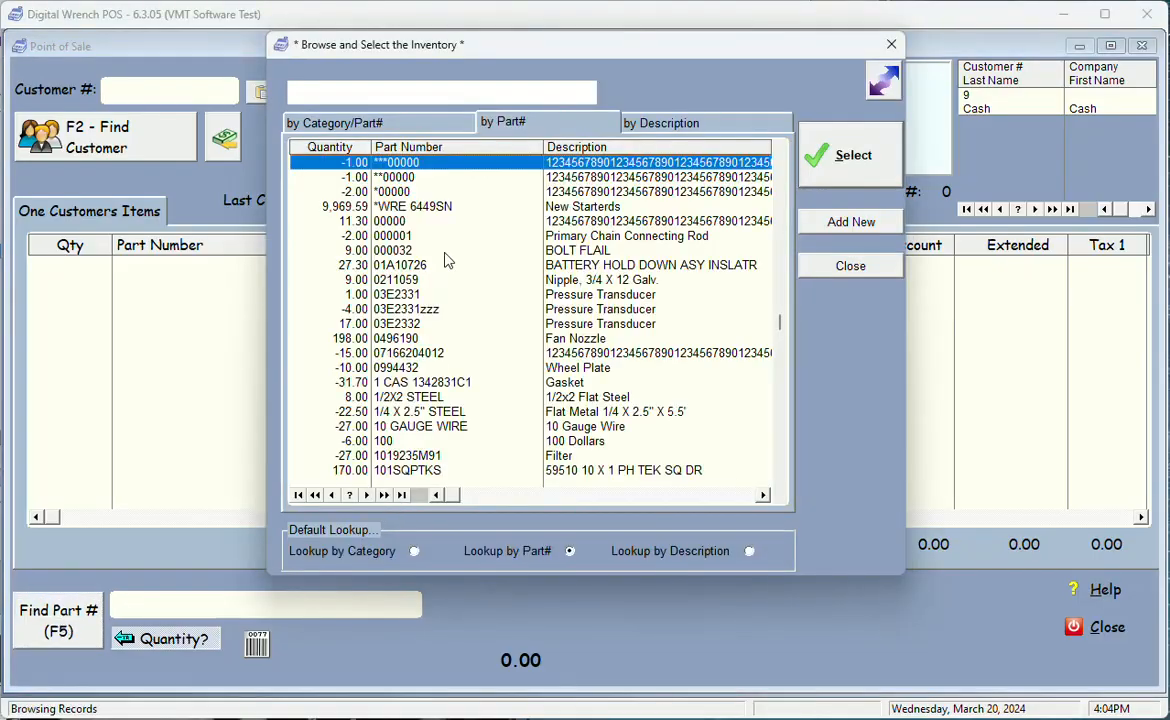
{"action": "left_click", "coordinate": [672, 122]}
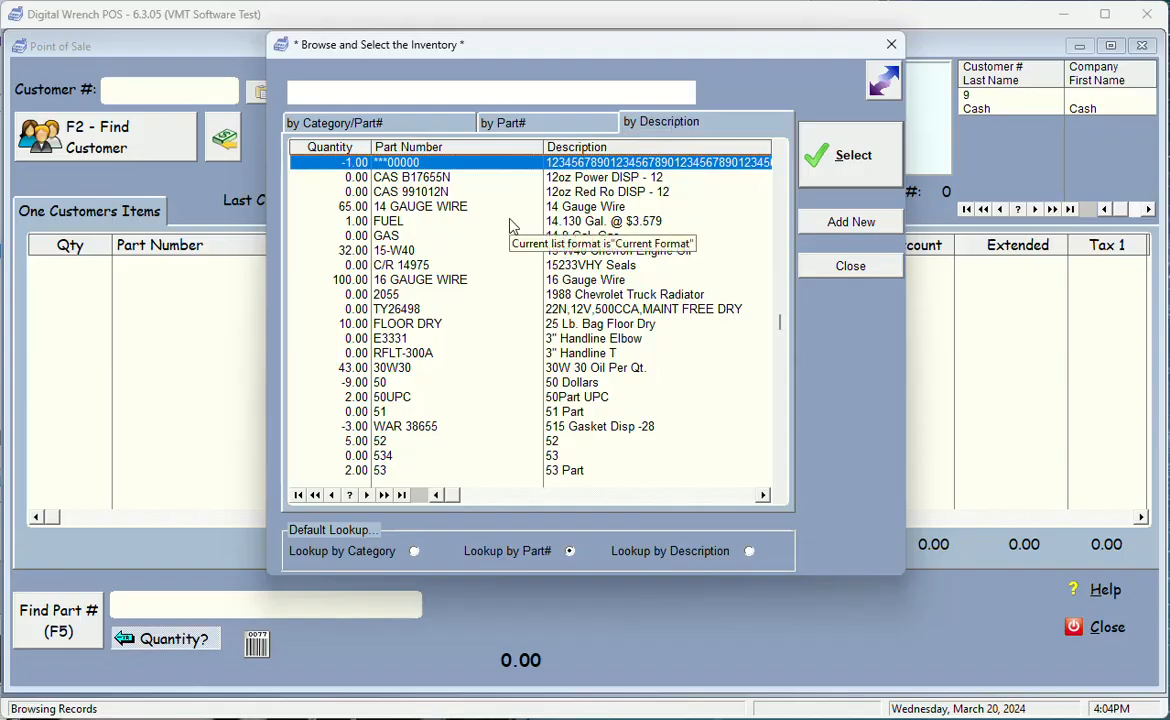
{"action": "left_click", "coordinate": [410, 398]}
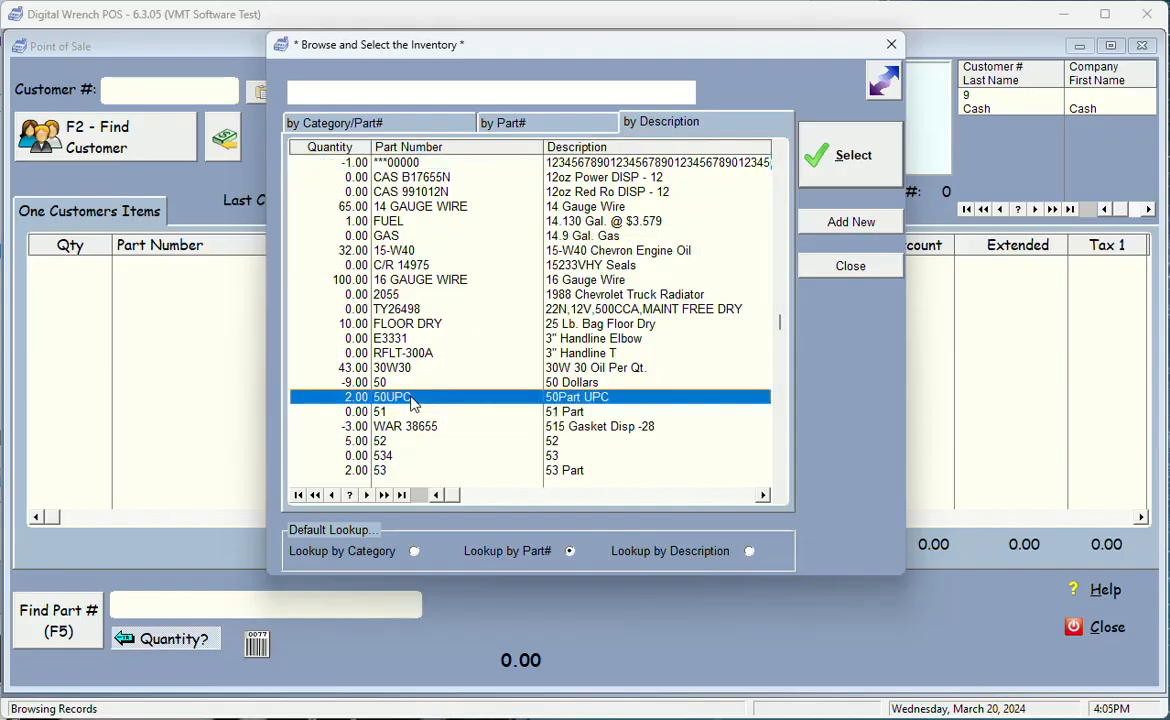
{"action": "double_click", "coordinate": [413, 400]}
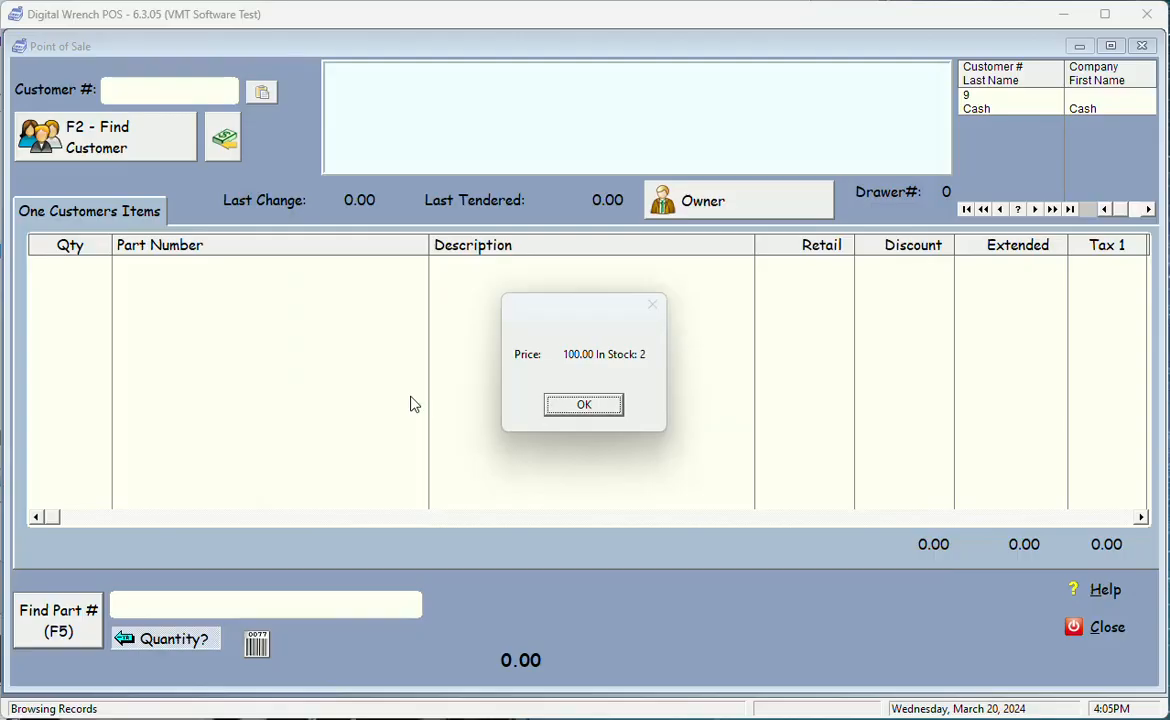
{"action": "left_click", "coordinate": [589, 410]}
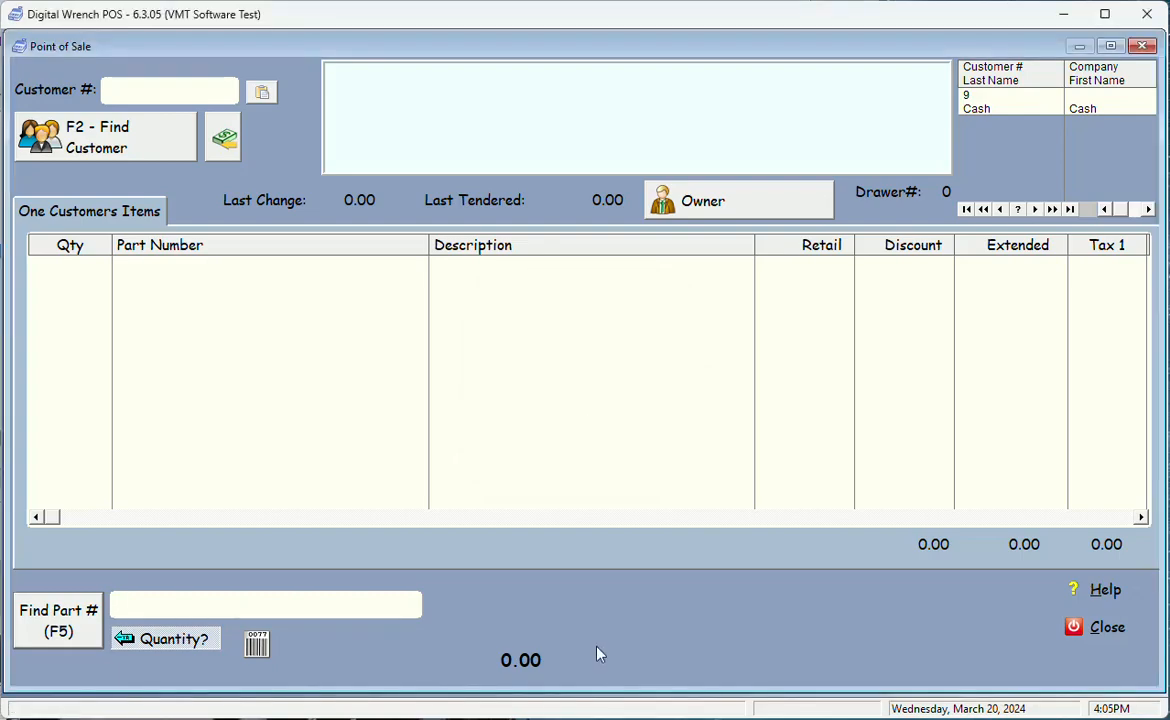
Step: Load the VMT Software customer by entering its customer number, and release that customer from the sale again
{"action": "left_click", "coordinate": [590, 718]}
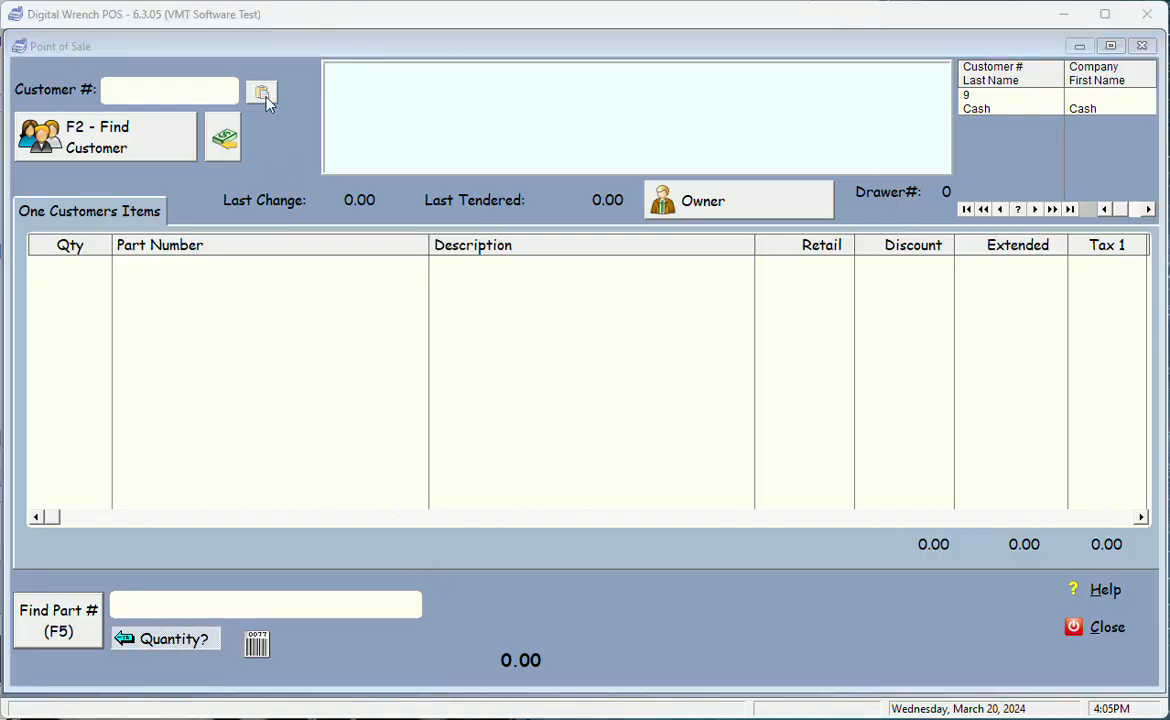
{"action": "left_click", "coordinate": [209, 95]}
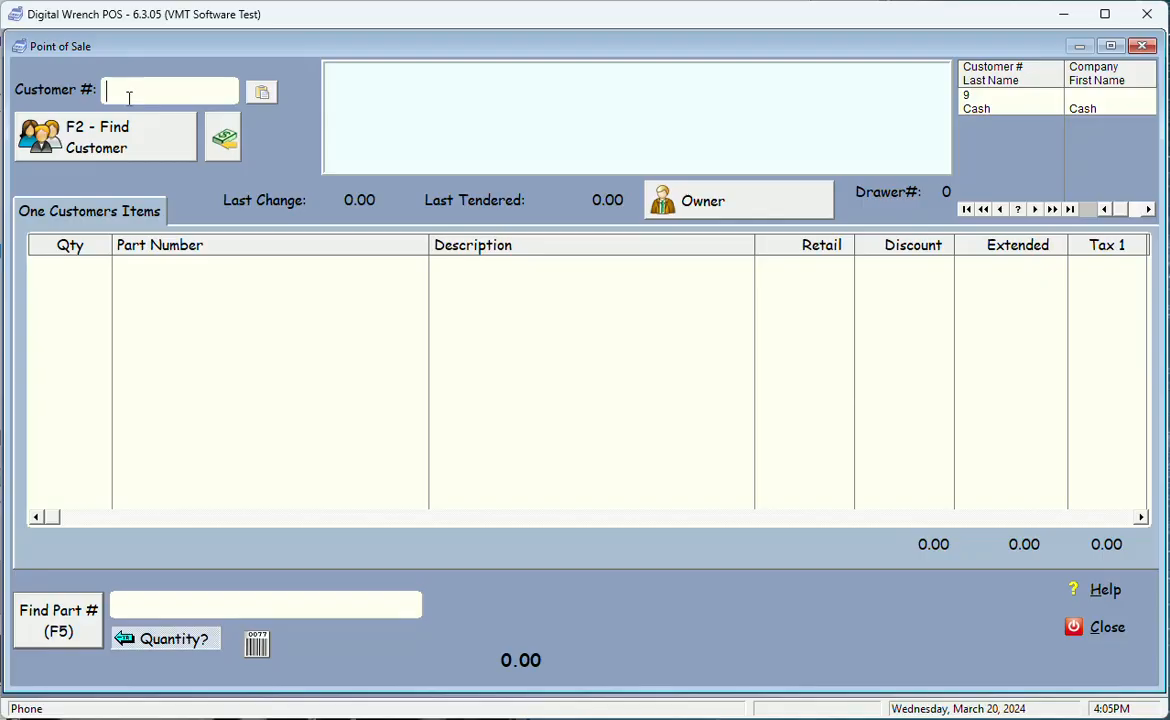
{"action": "type", "text": "18"}
{"action": "key", "text": "Return"}
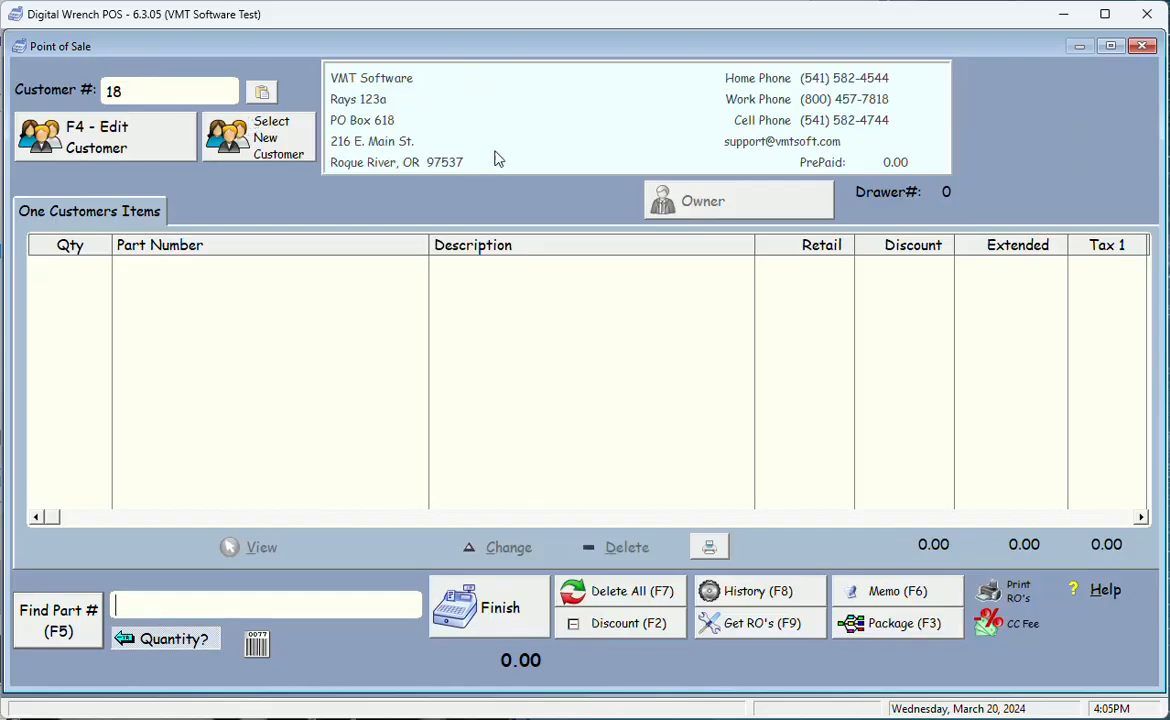
{"action": "left_click", "coordinate": [250, 145]}
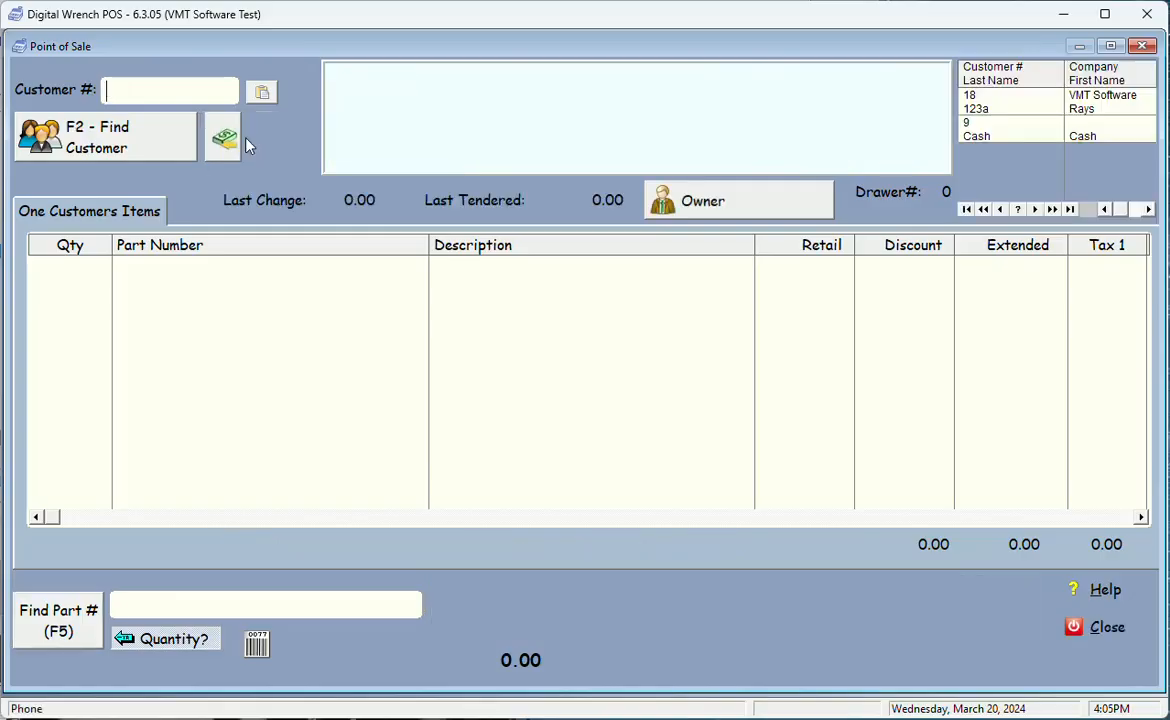
Step: Find the VMT Software customer in the customer file and select it for the sale
{"action": "left_click", "coordinate": [83, 145]}
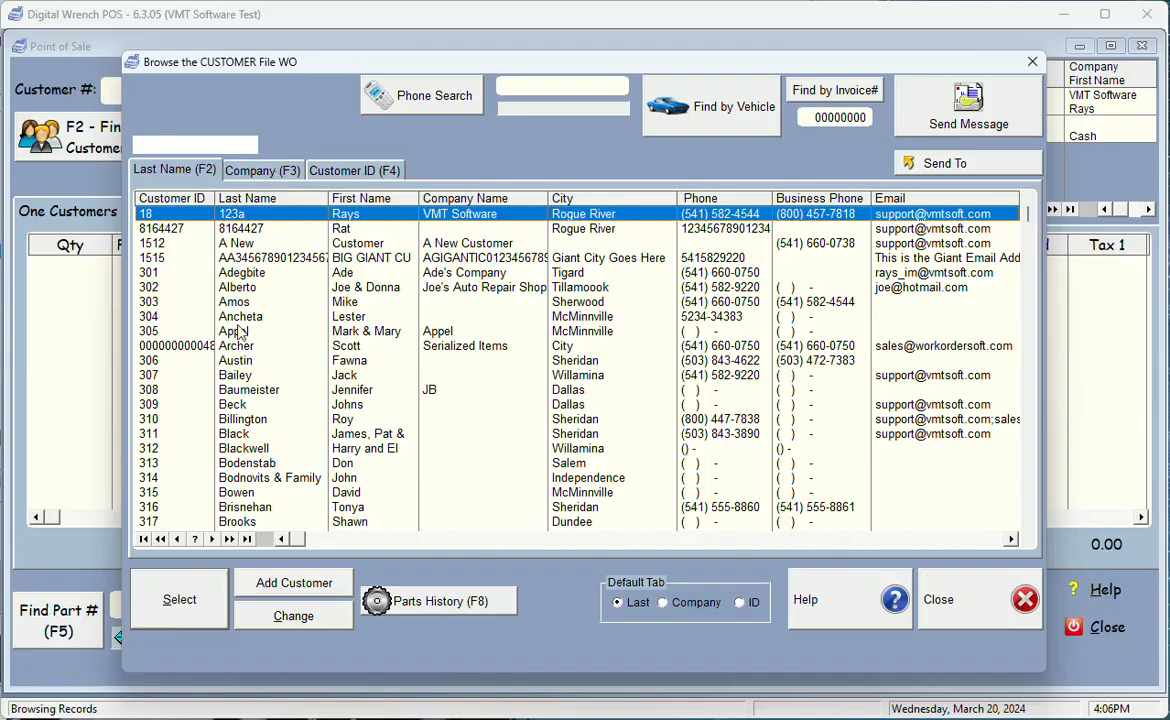
{"action": "double_click", "coordinate": [243, 216]}
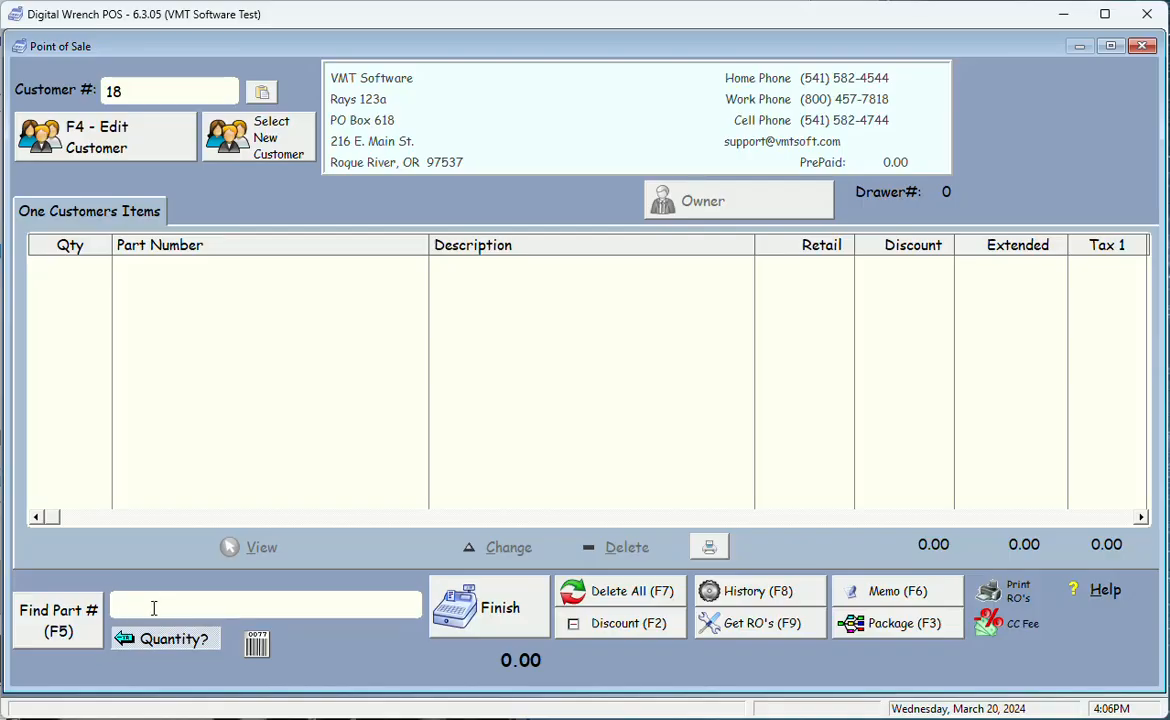
Step: Add part 000032 BOLT FLAIL to the sale with a quantity of 2, leaving the serial number blank
{"action": "left_click", "coordinate": [71, 628]}
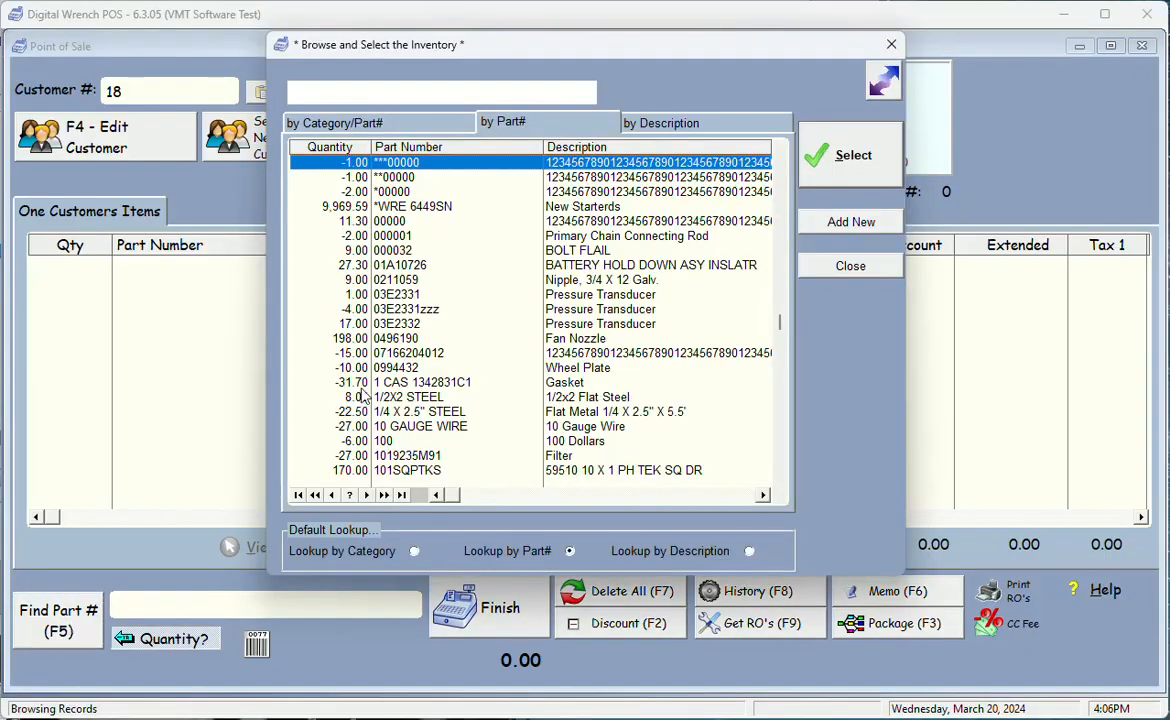
{"action": "double_click", "coordinate": [575, 265]}
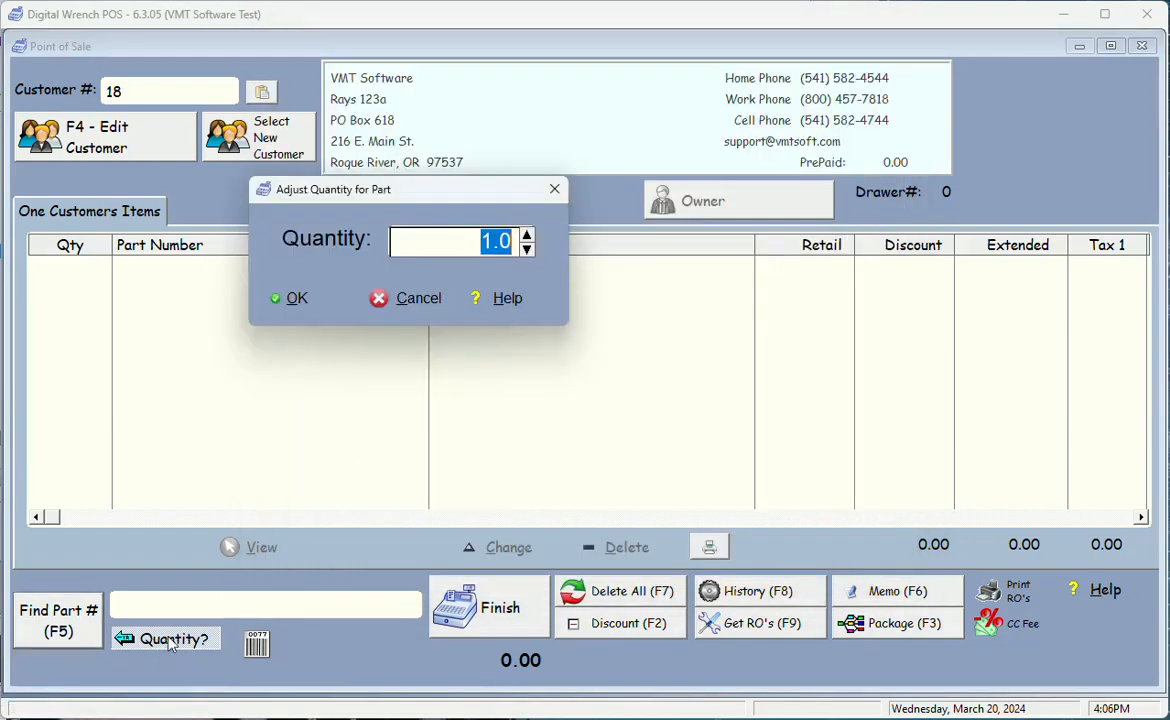
{"action": "left_click", "coordinate": [527, 236]}
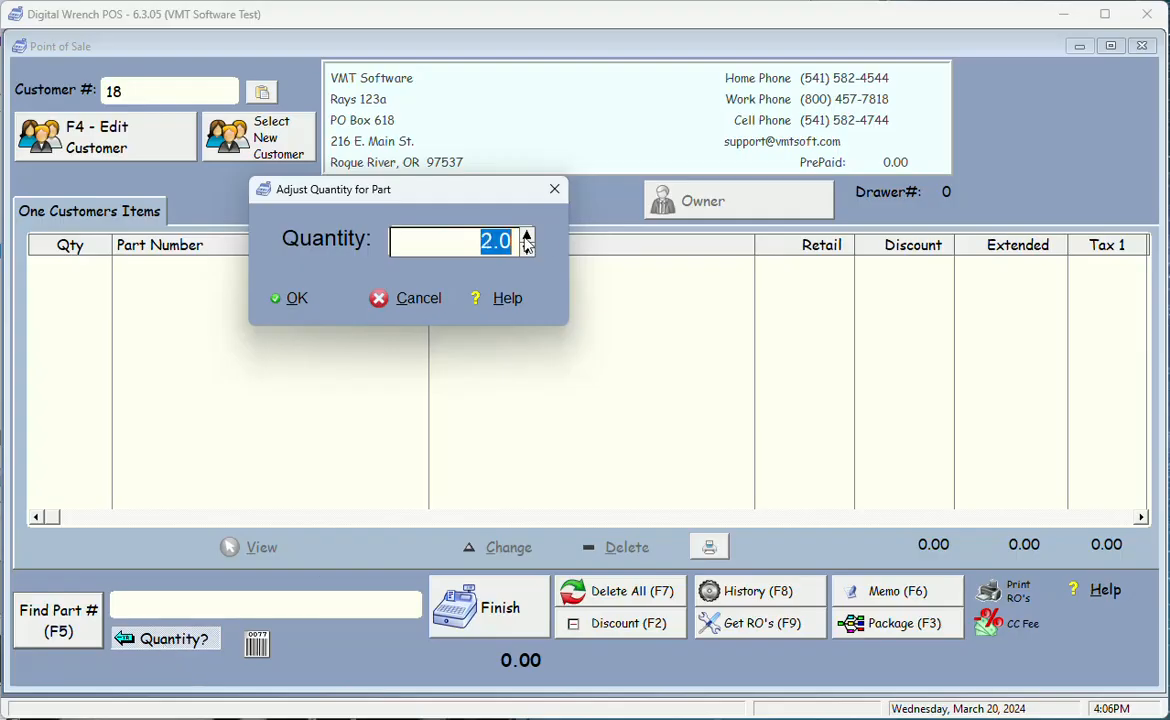
{"action": "left_click", "coordinate": [305, 310]}
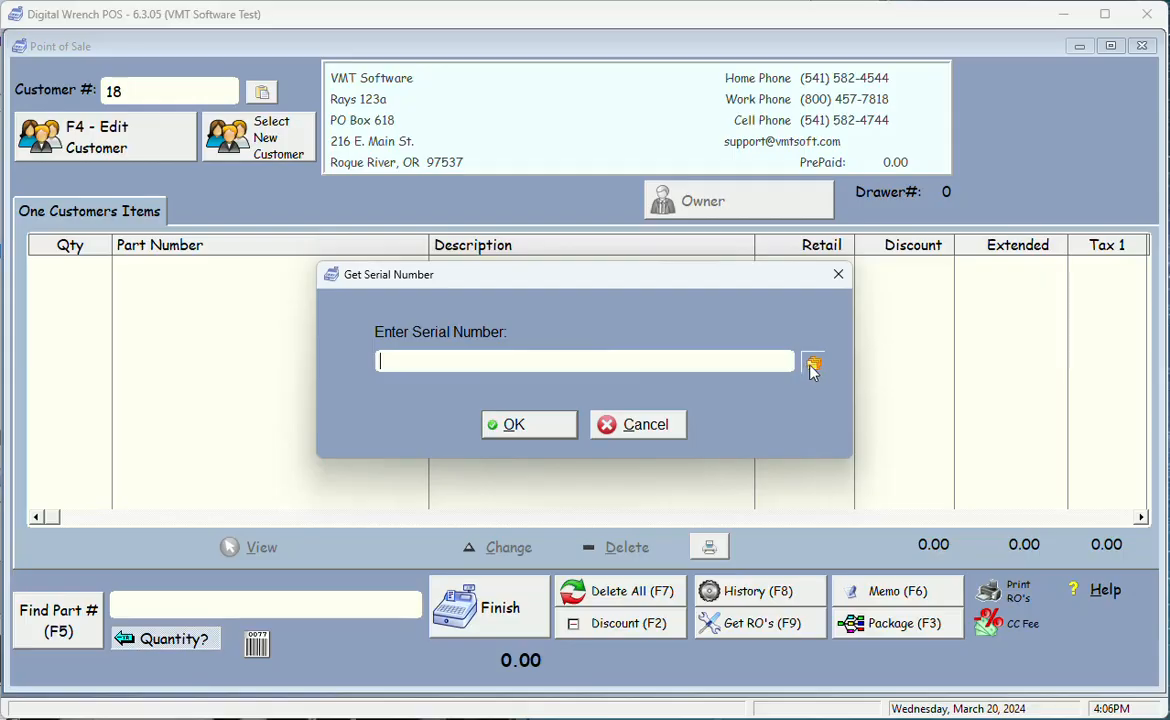
{"action": "left_click", "coordinate": [533, 428]}
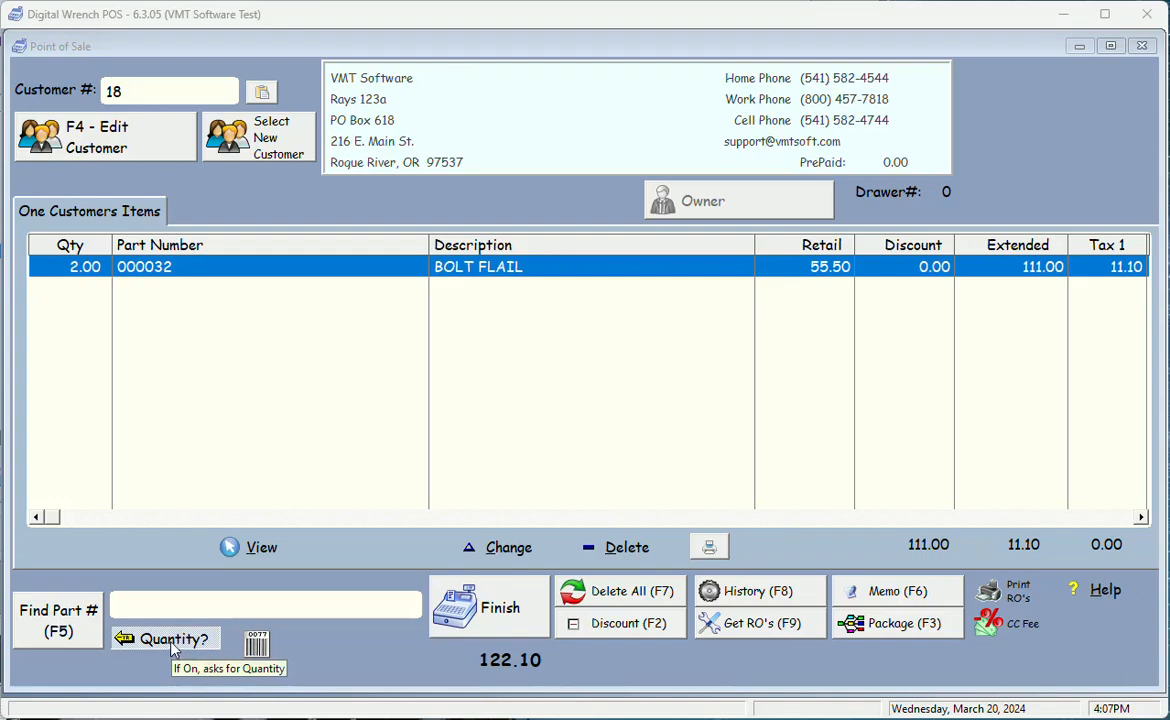
Step: Turn off the quantity prompt and add part 1/2X2 STEEL to the sale
{"action": "left_click", "coordinate": [173, 648]}
{"action": "left_click", "coordinate": [173, 648]}
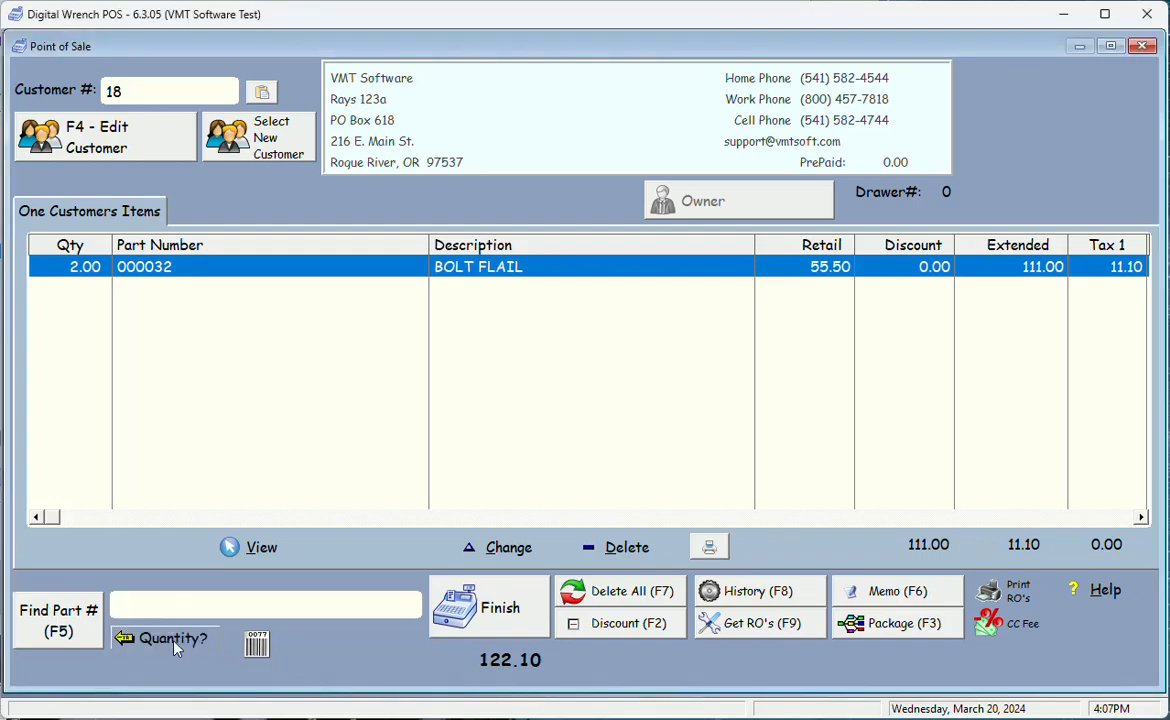
{"action": "left_click", "coordinate": [60, 620]}
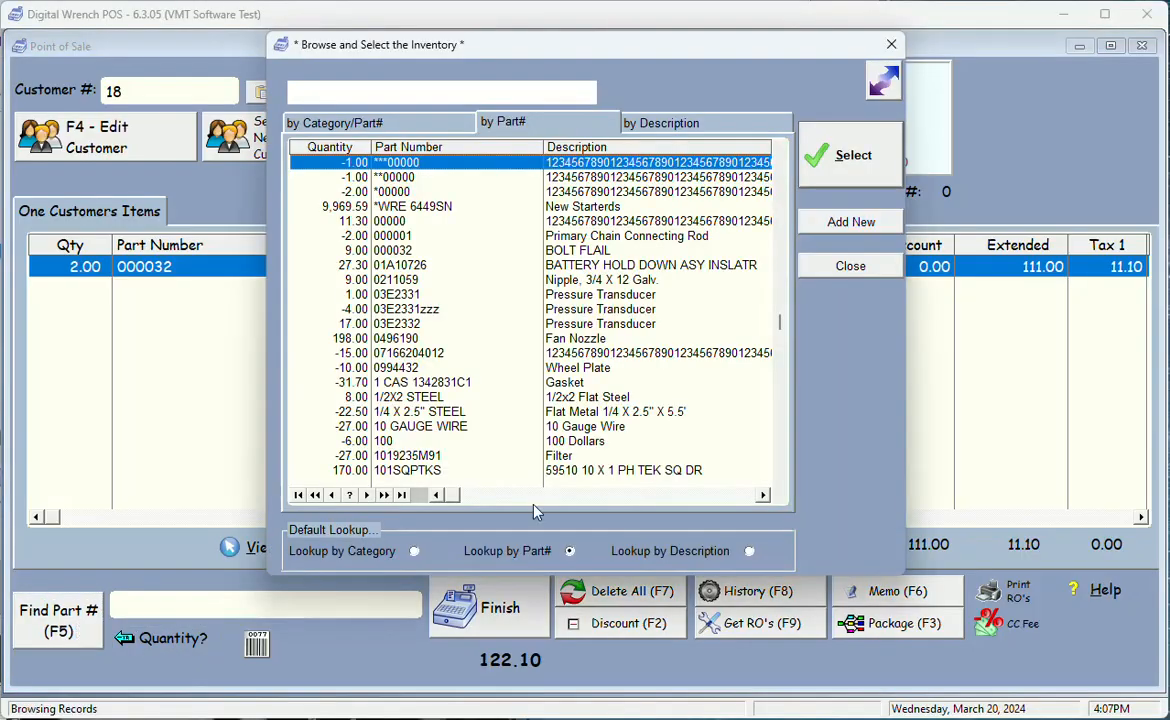
{"action": "double_click", "coordinate": [588, 398]}
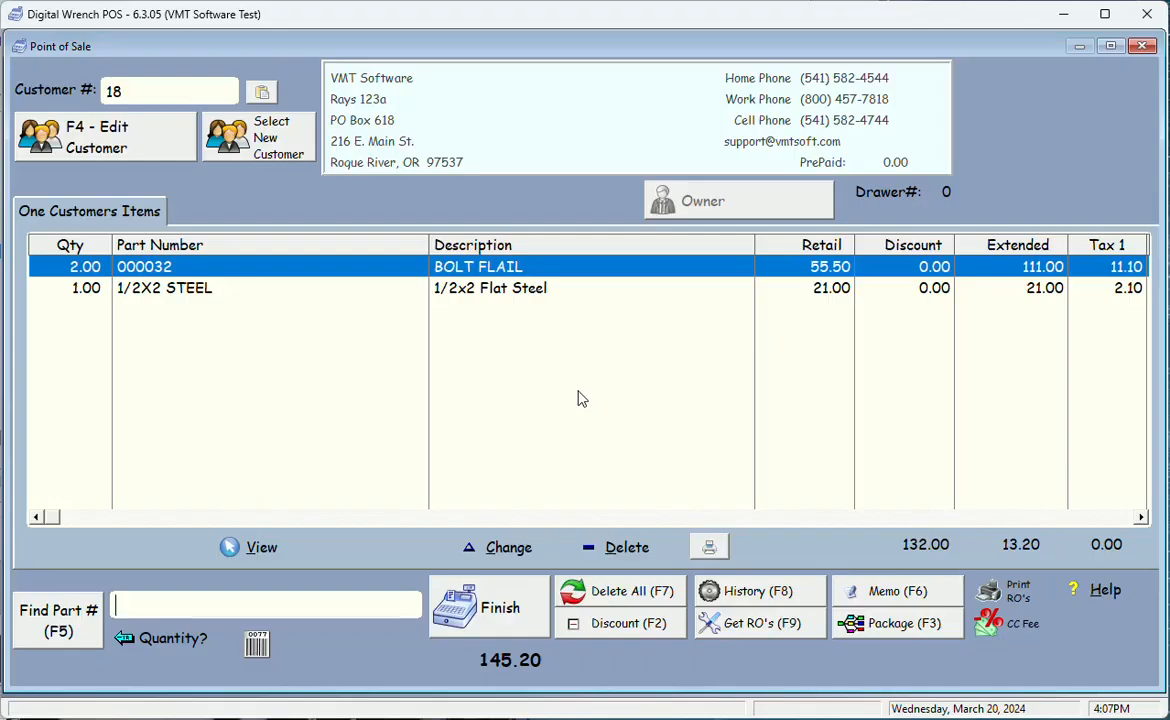
Step: Check out the sale without a purchase order number, paying 145.20 by credit card, and close the invoice preview
{"action": "left_click", "coordinate": [491, 624]}
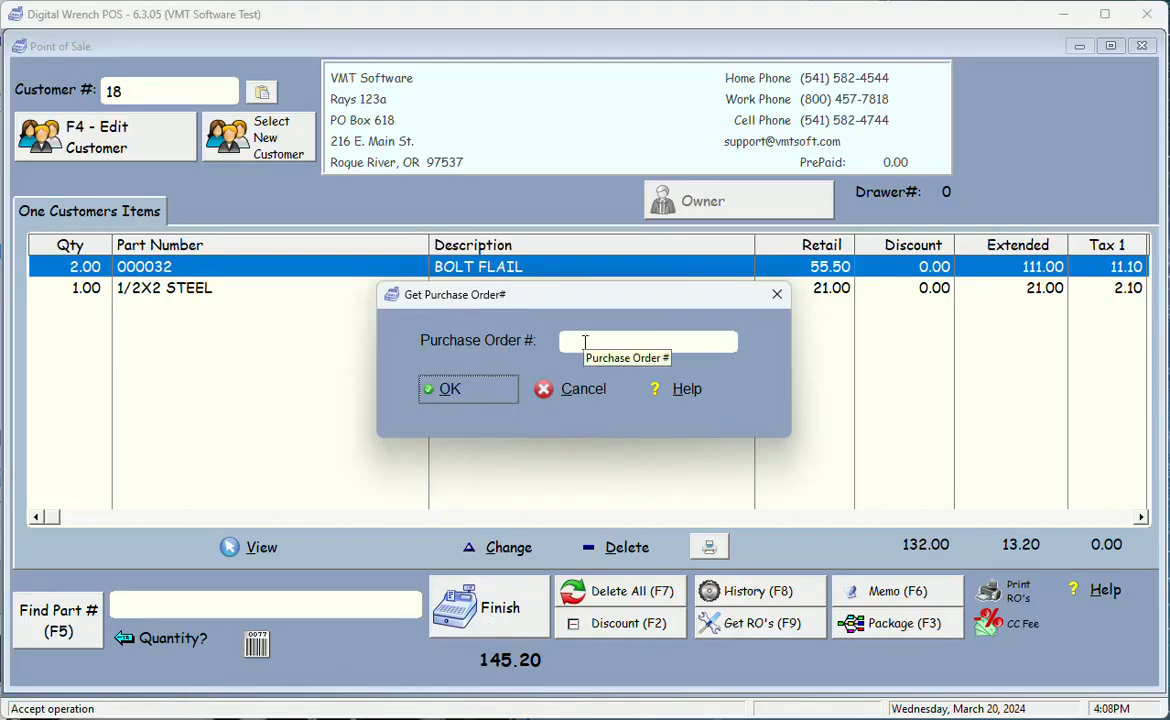
{"action": "left_click", "coordinate": [505, 390]}
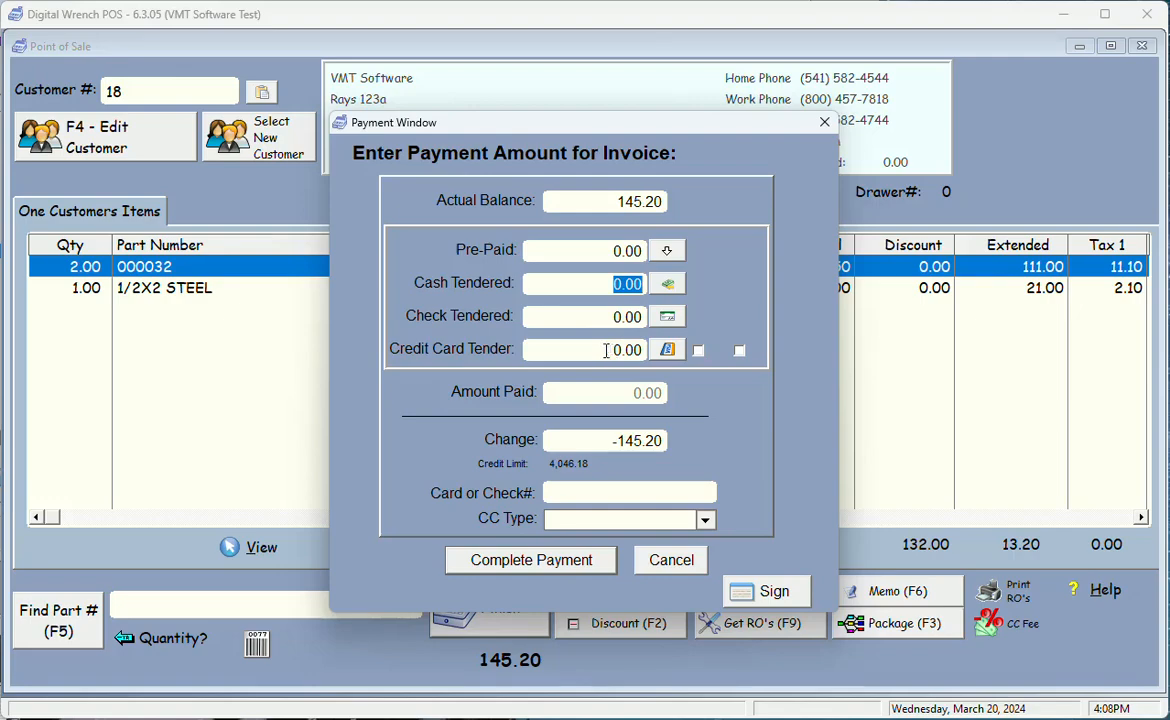
{"action": "left_click", "coordinate": [674, 356]}
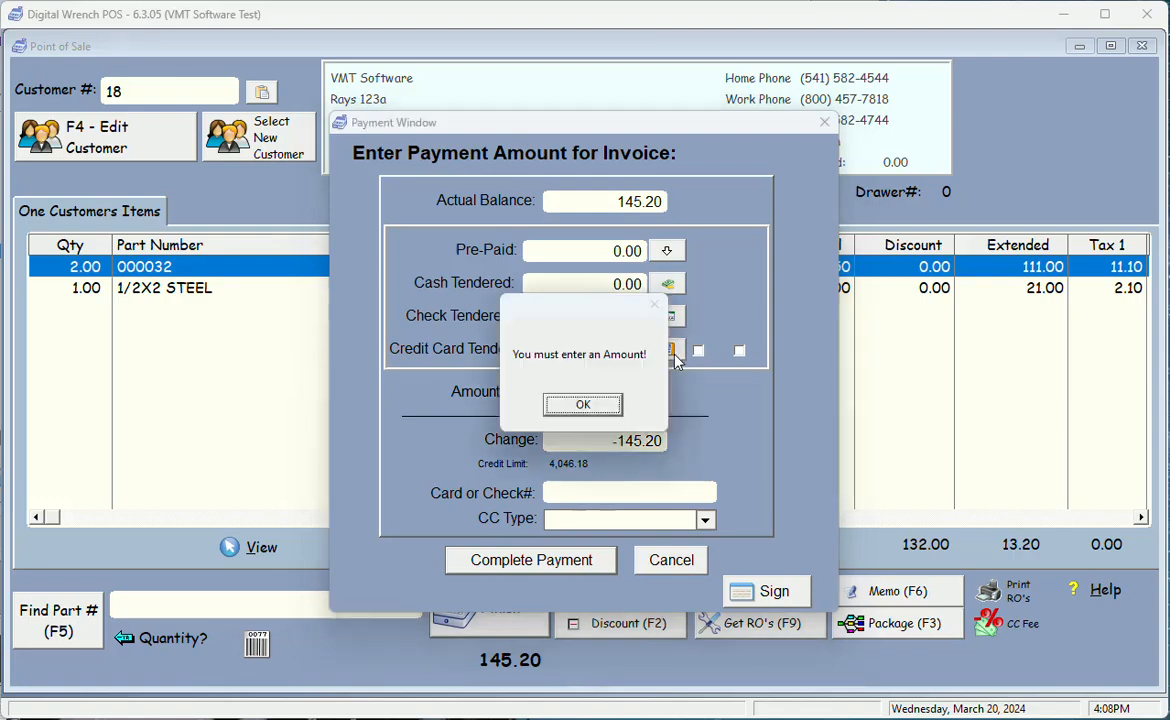
{"action": "left_click", "coordinate": [583, 406]}
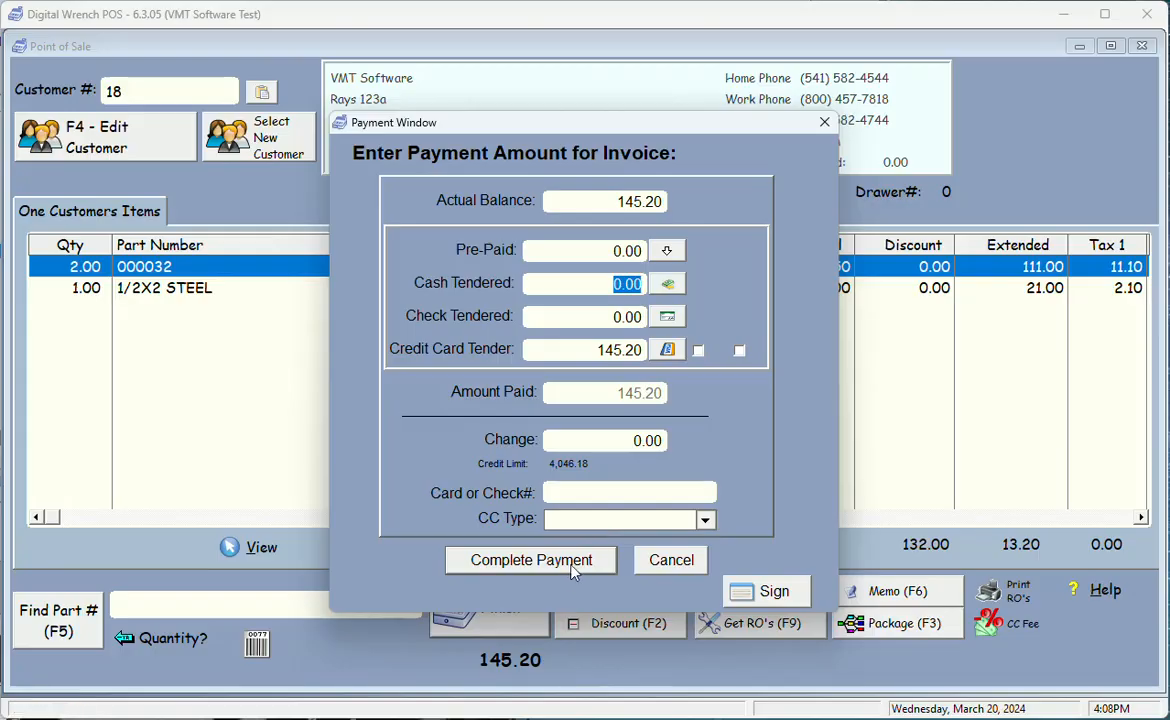
{"action": "left_click", "coordinate": [531, 560]}
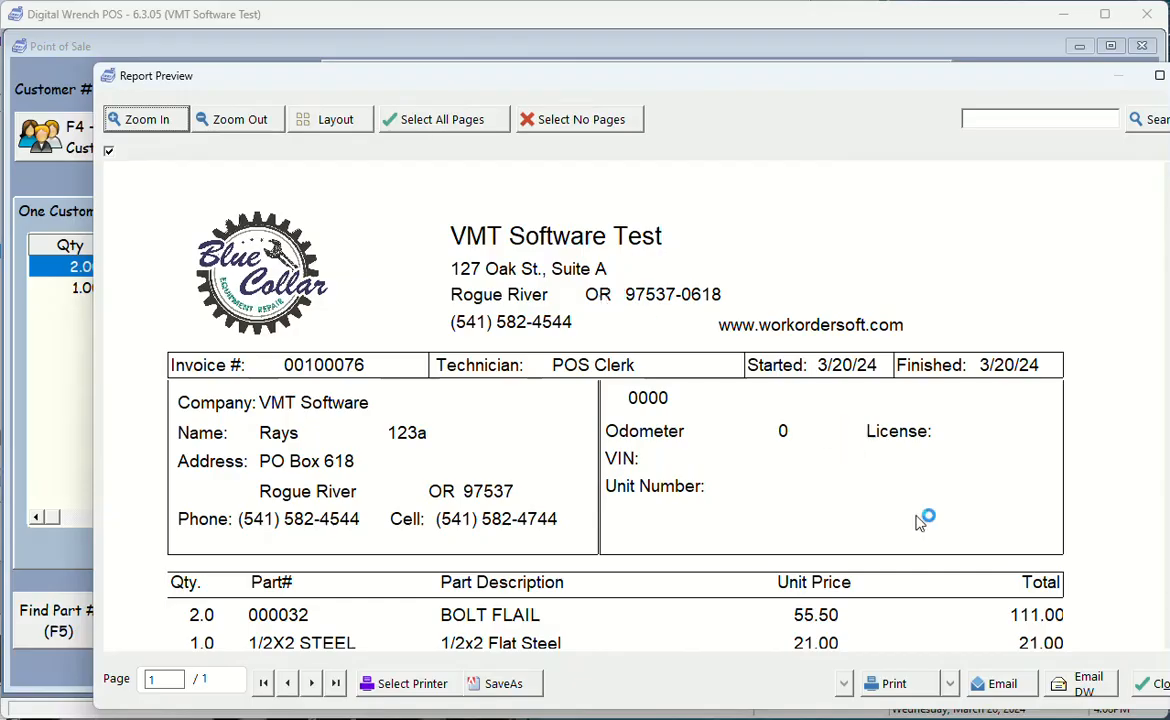
{"action": "left_click", "coordinate": [1158, 686]}
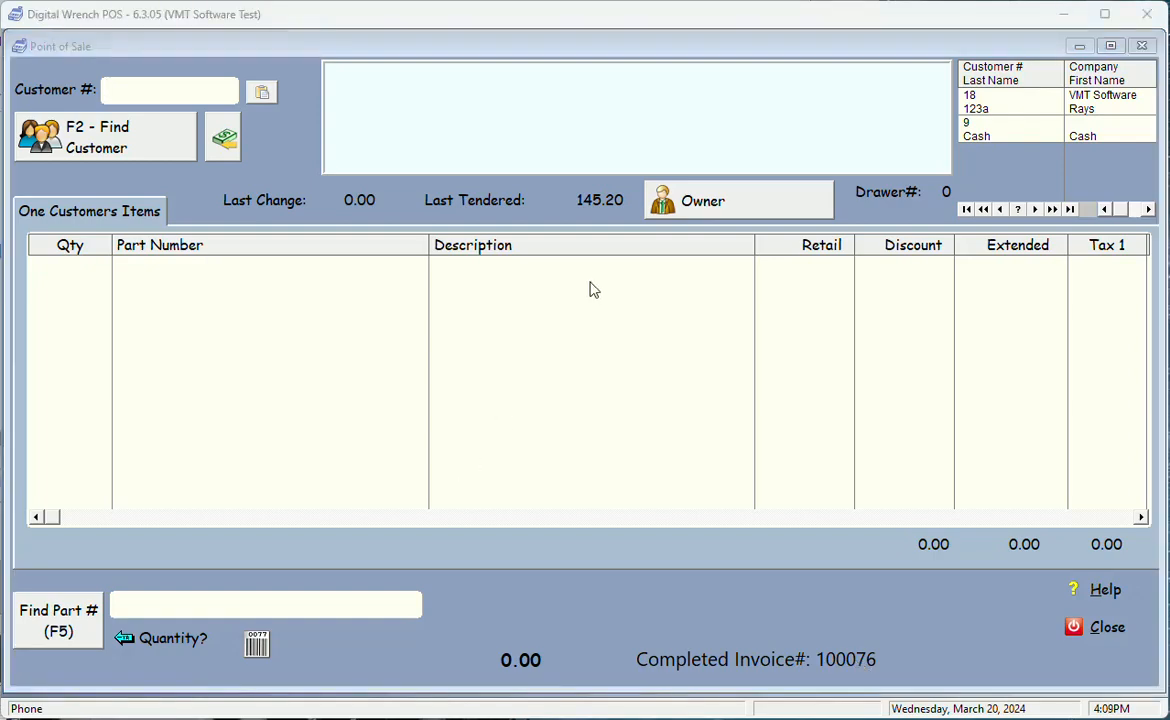
Step: Start a new sale for the recent VMT Software customer and add part 1019235M91 Filter
{"action": "left_click", "coordinate": [1003, 112]}
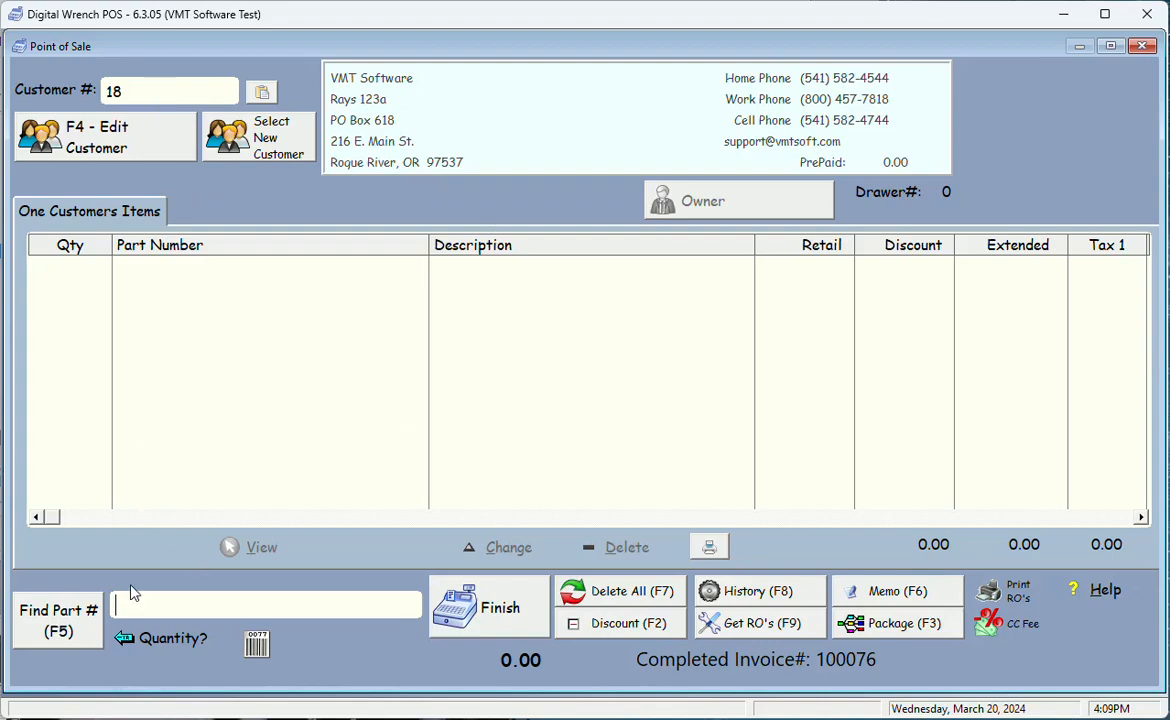
{"action": "left_click", "coordinate": [60, 620]}
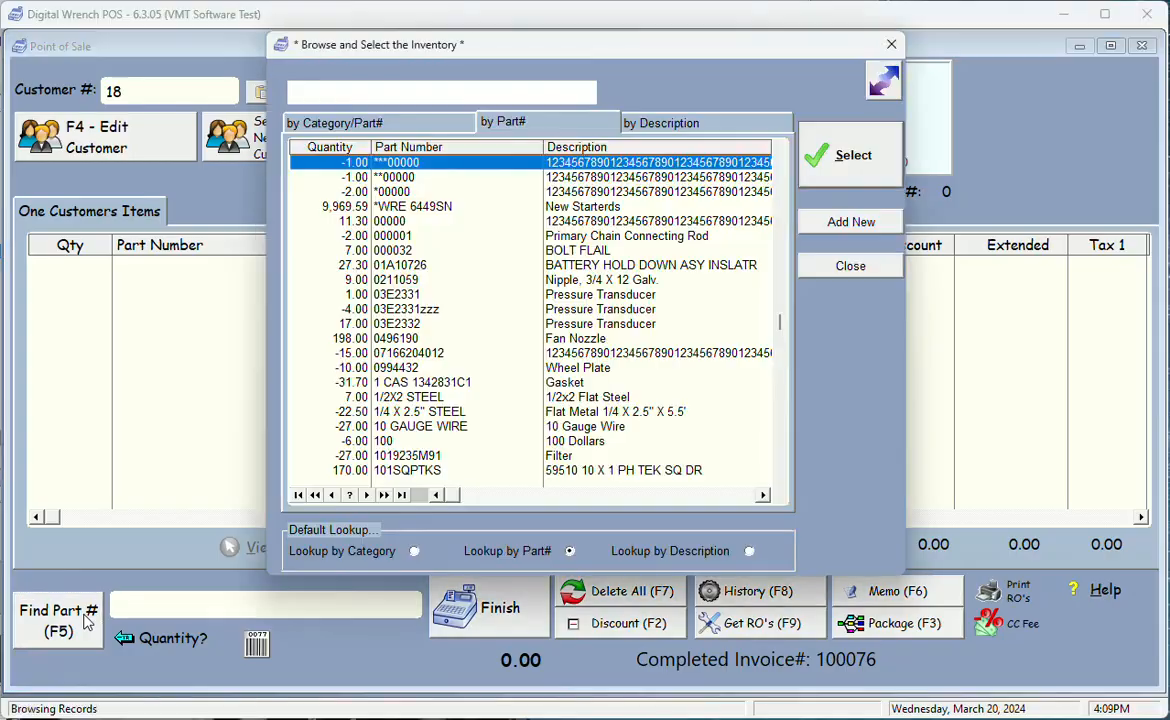
{"action": "double_click", "coordinate": [576, 458]}
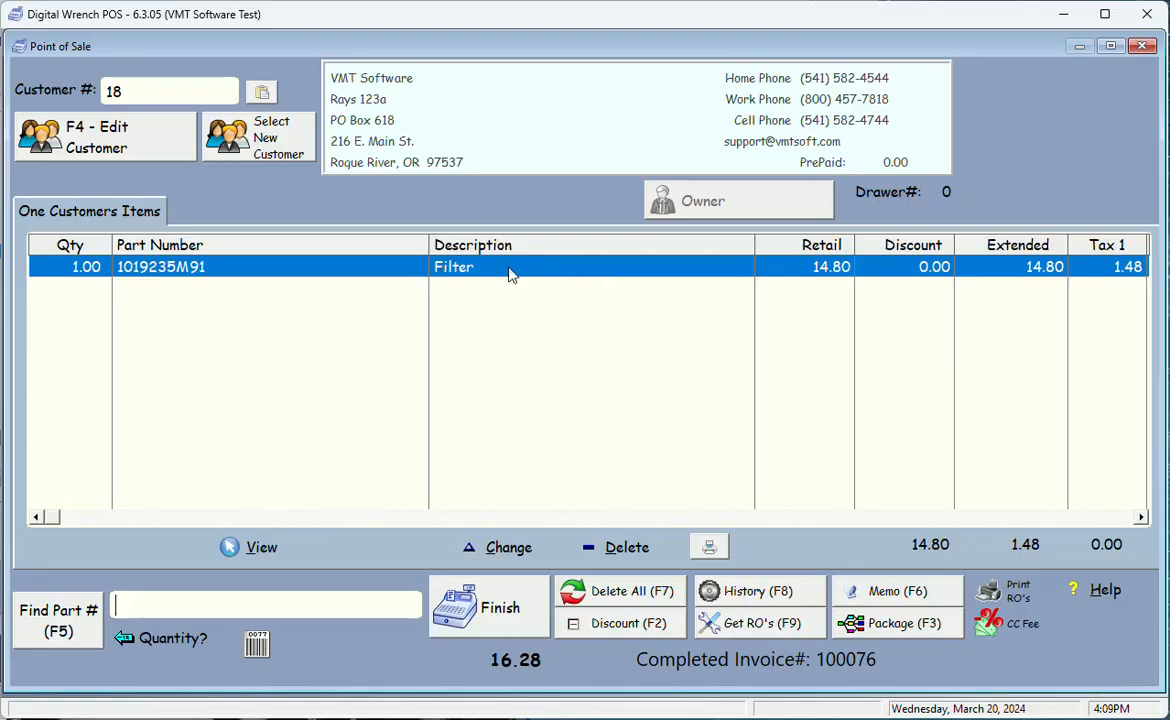
Step: Set the Filter line's retail price to 19.99
{"action": "left_click", "coordinate": [507, 547]}
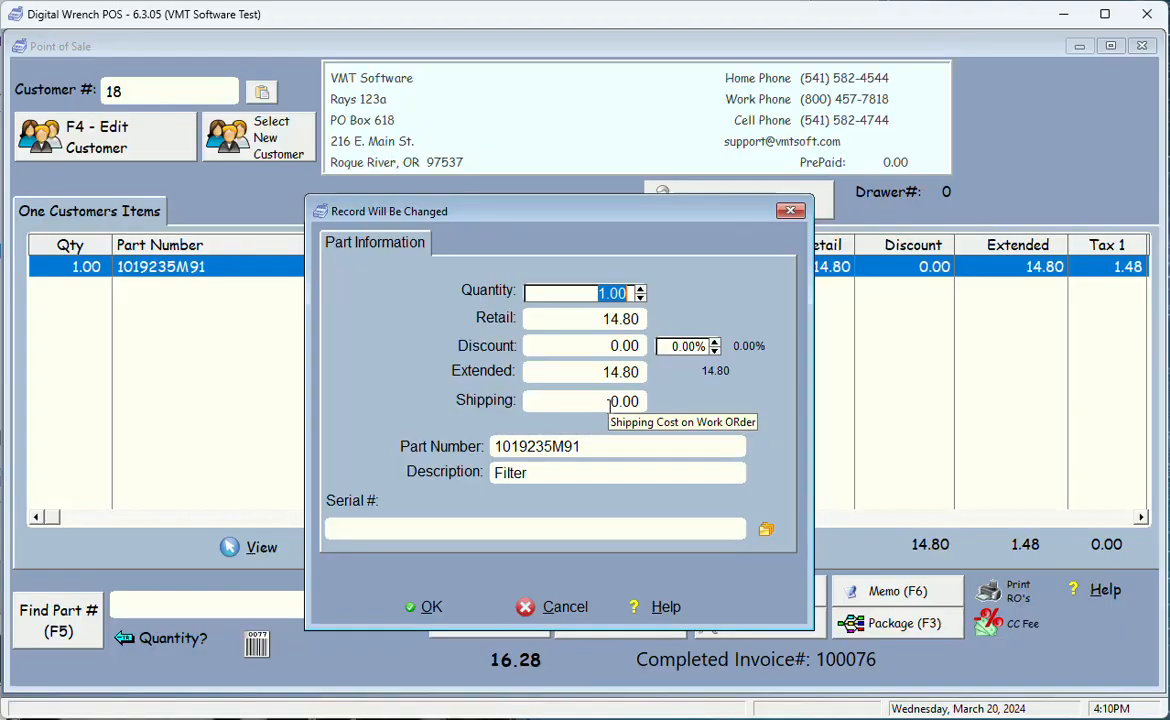
{"action": "key", "text": "Tab"}
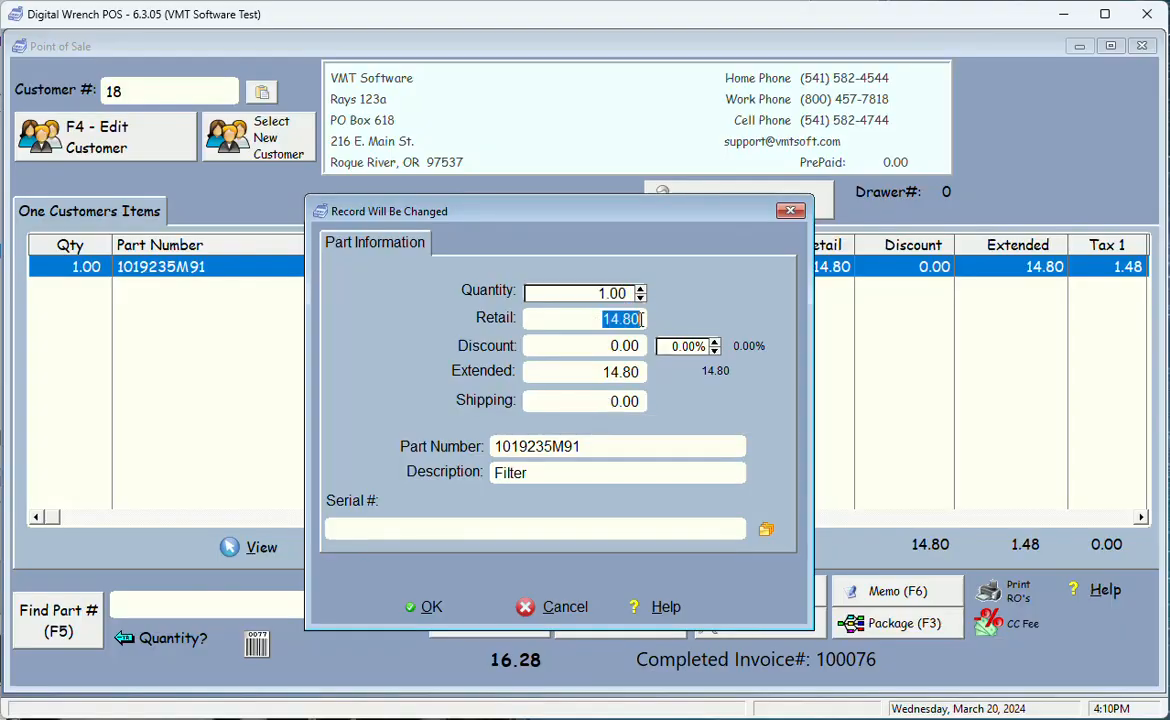
{"action": "type", "text": "19.95"}
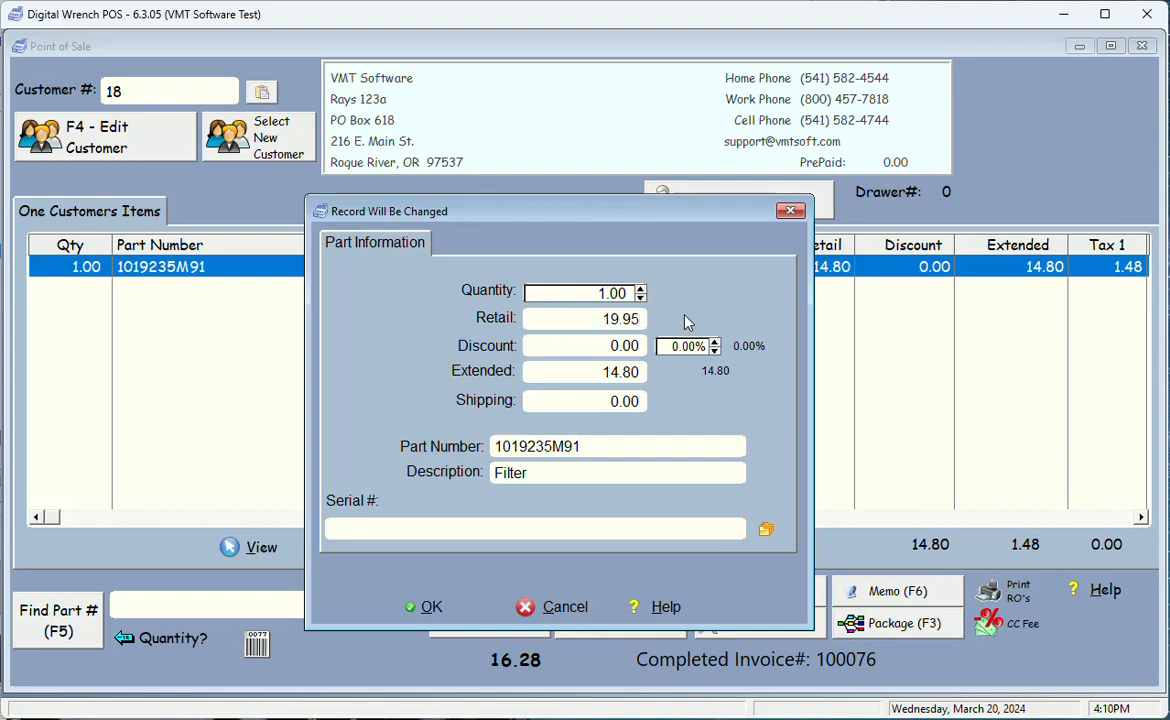
{"action": "key", "text": "BackSpace"}
{"action": "type", "text": "9"}
{"action": "key", "text": "Tab"}
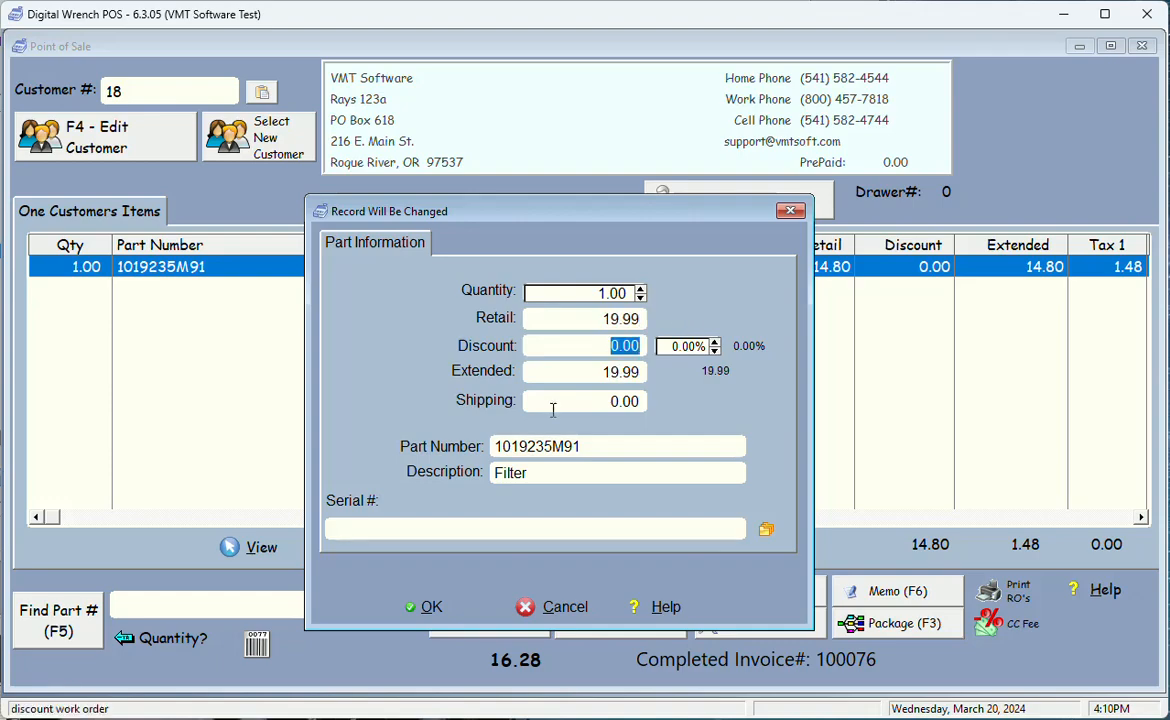
{"action": "left_click", "coordinate": [426, 606]}
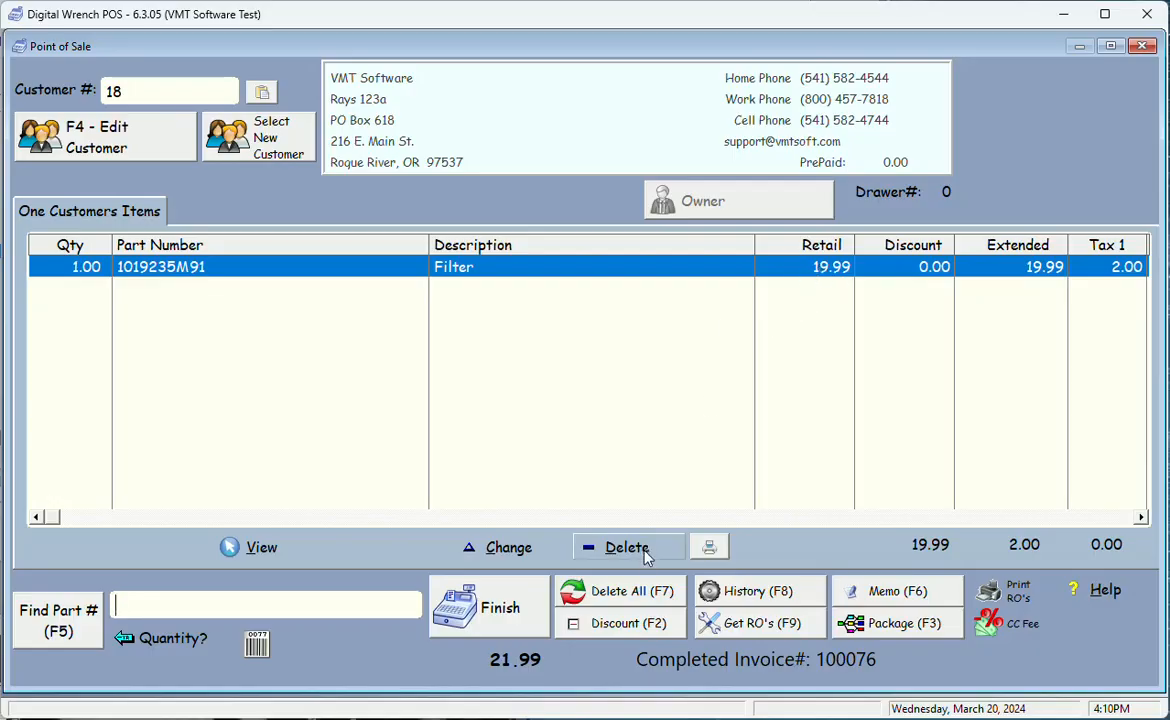
Step: Apply a discount to the sale that takes 2.00 off the Filter line
{"action": "left_click", "coordinate": [640, 625]}
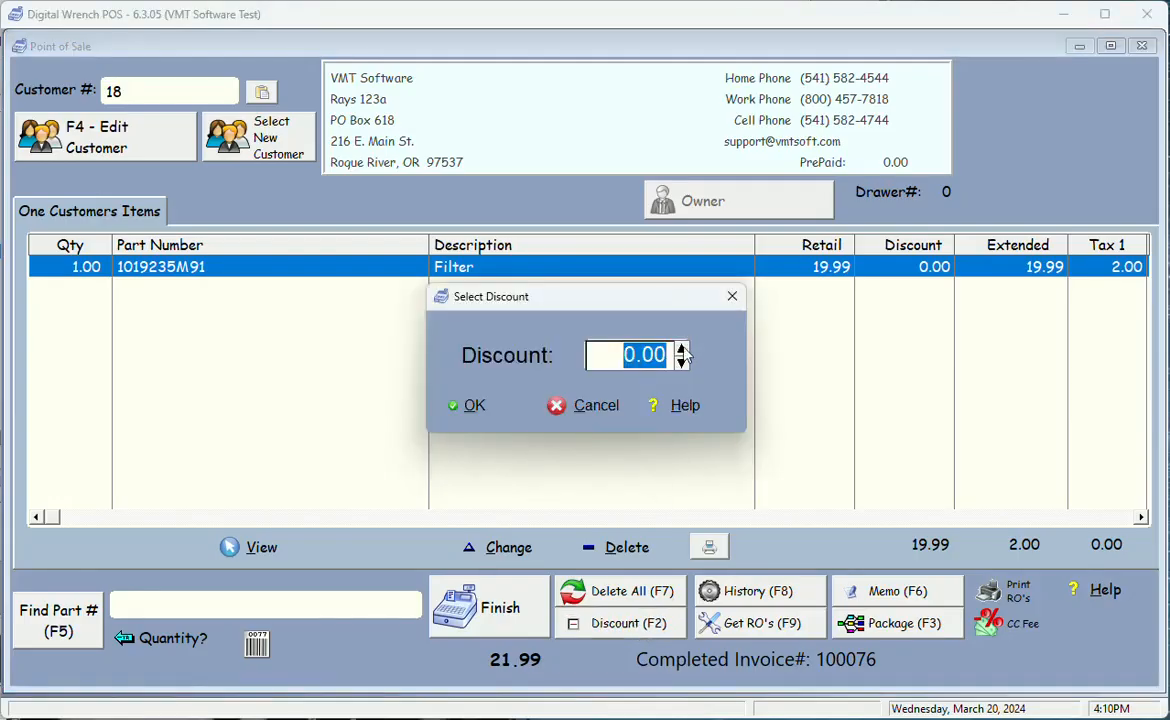
{"action": "left_click", "coordinate": [683, 349]}
{"action": "left_click", "coordinate": [489, 408]}
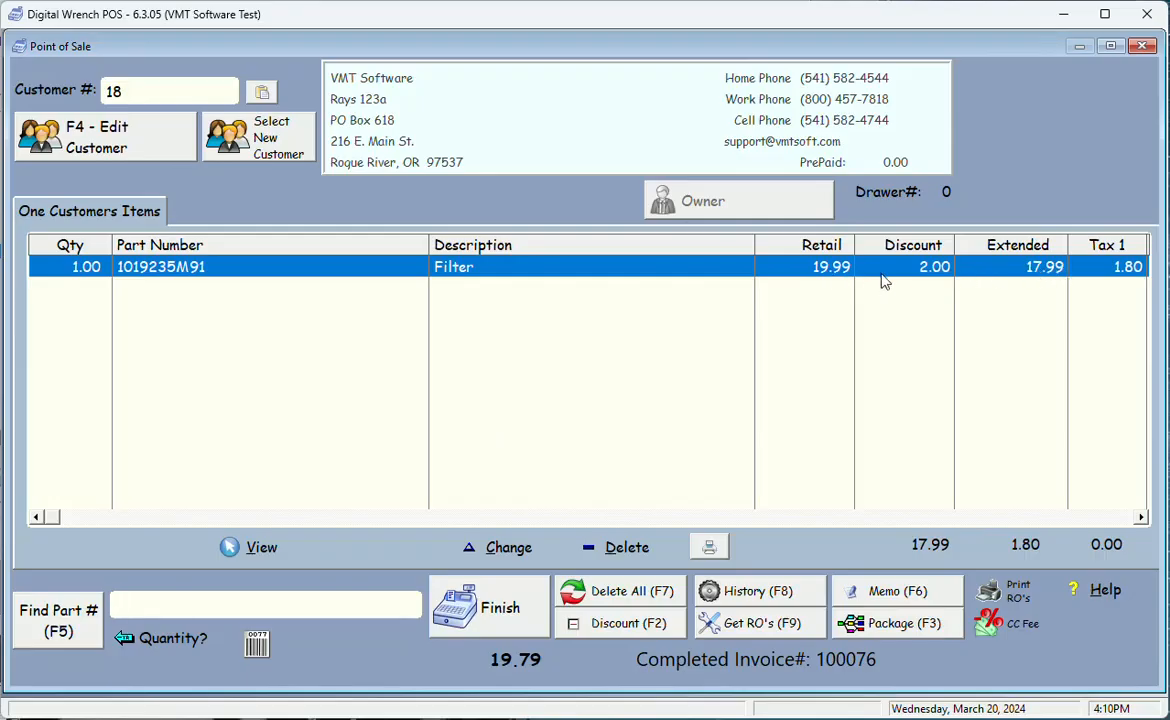
Step: Review the Filter line's details and add the 1019235M91 Filter listed above New Starters in the customer's parts history to the sale
{"action": "double_click", "coordinate": [1040, 268]}
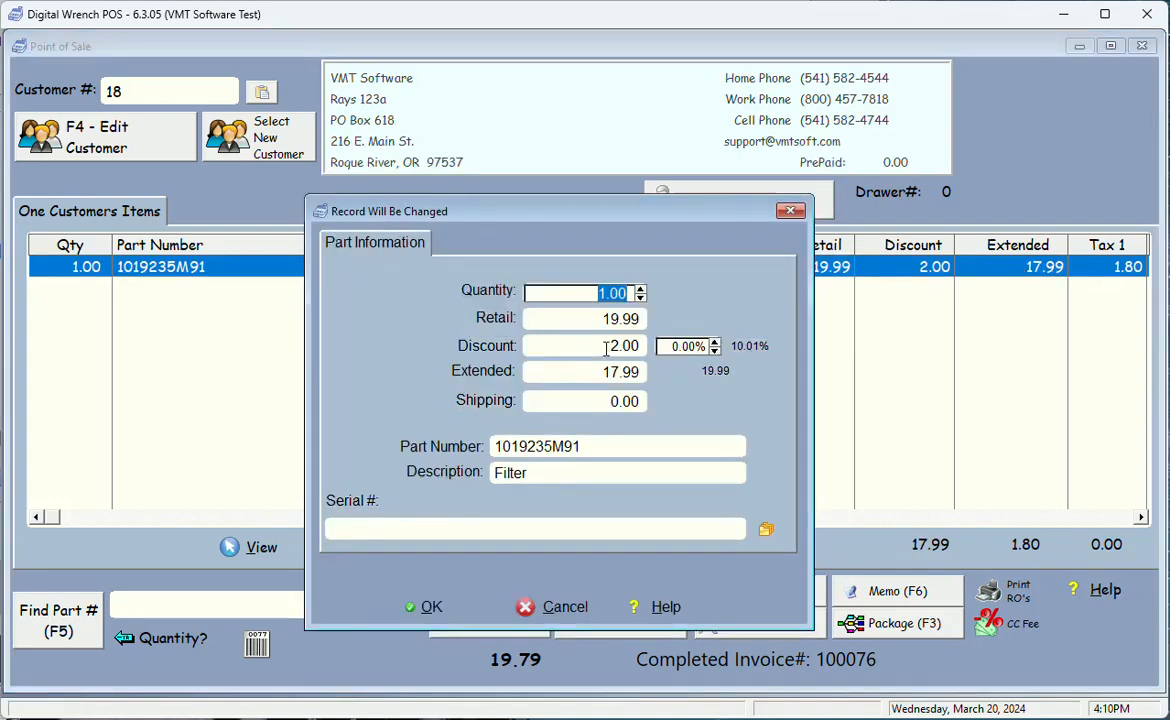
{"action": "left_click", "coordinate": [463, 618]}
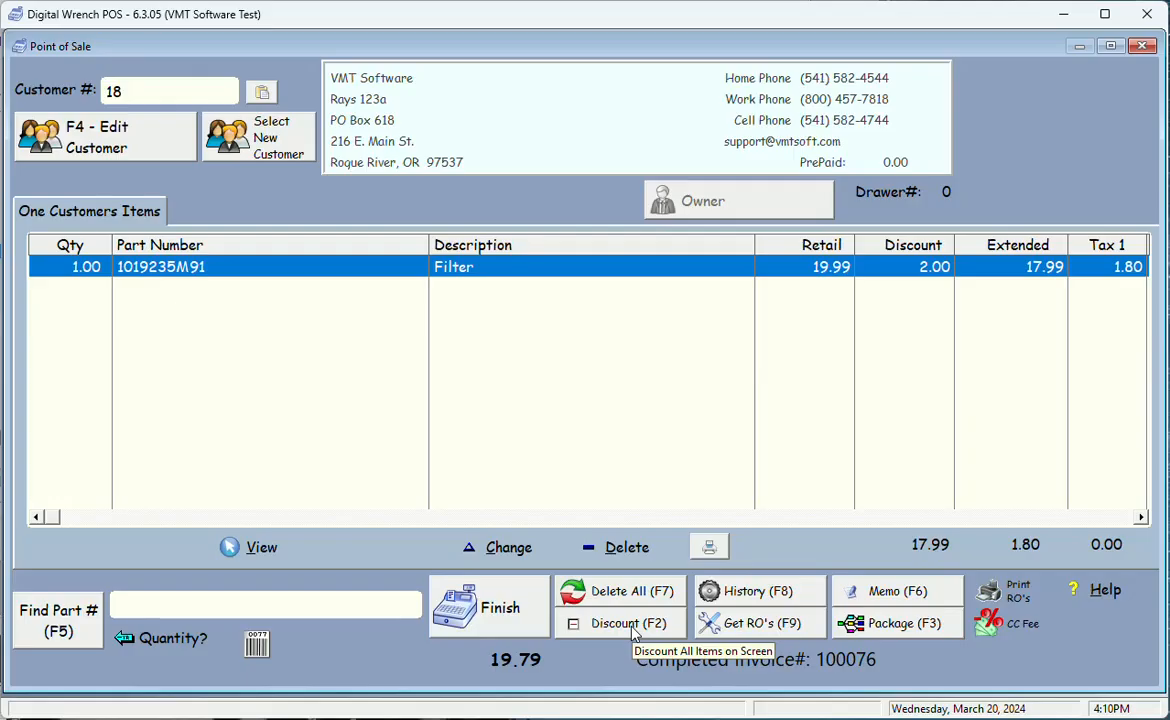
{"action": "left_click", "coordinate": [747, 594]}
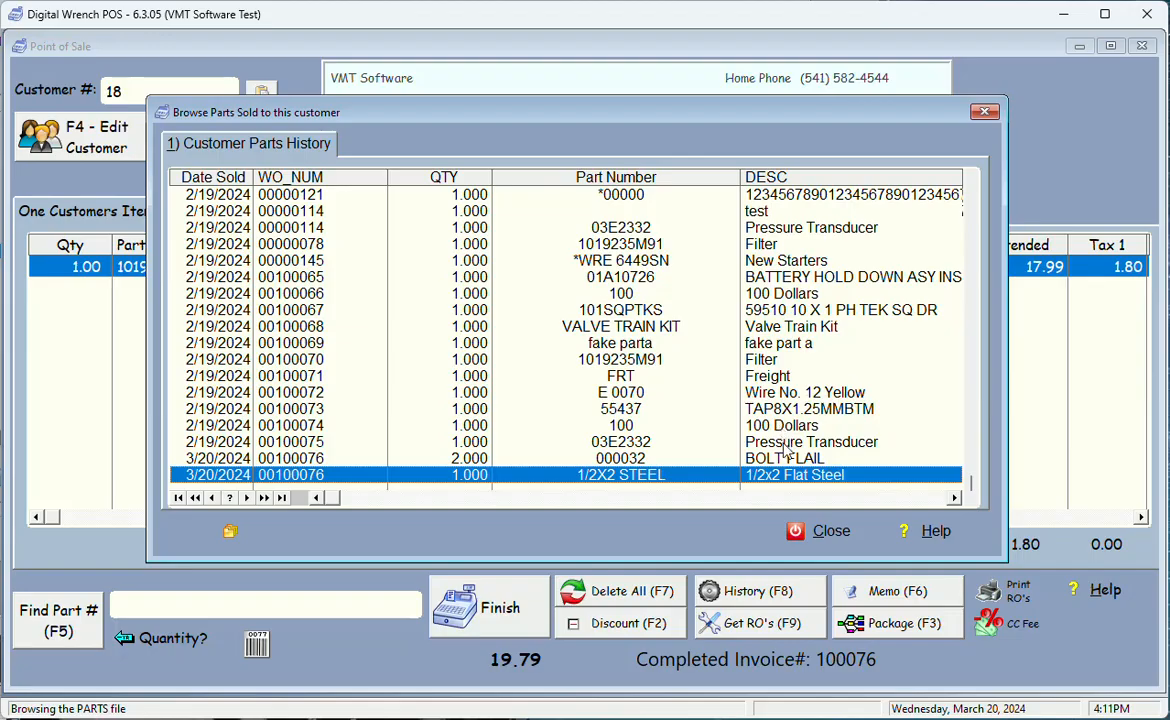
{"action": "left_click", "coordinate": [767, 247]}
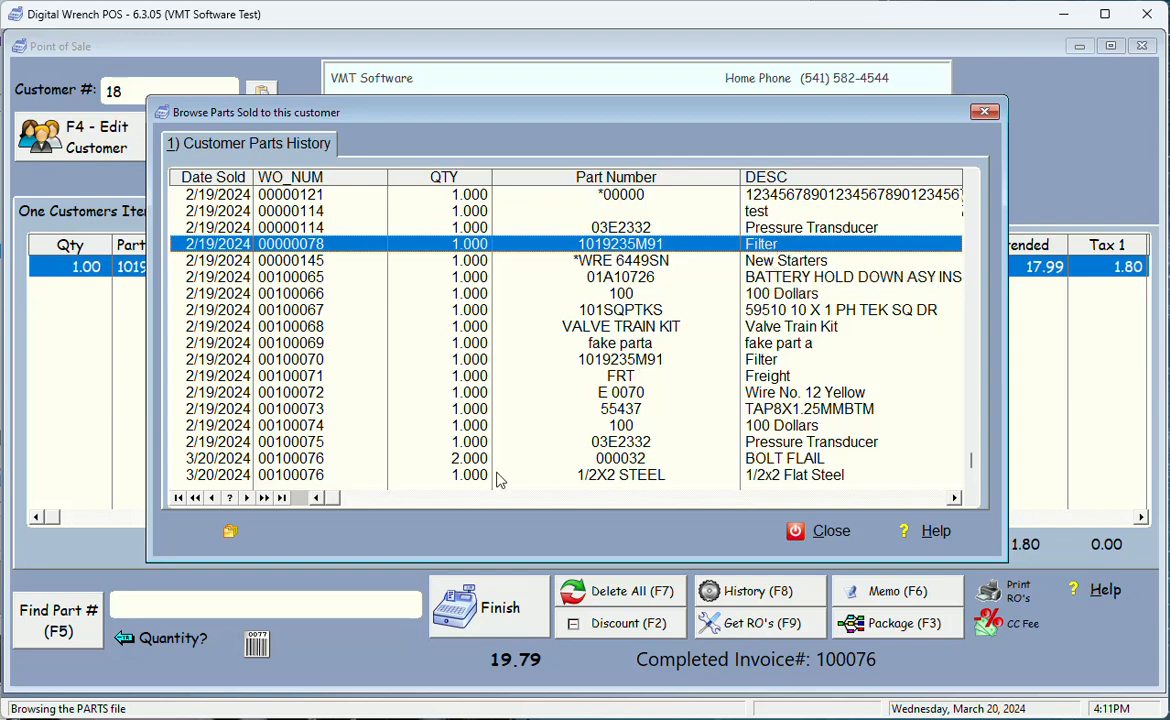
{"action": "left_click", "coordinate": [230, 535]}
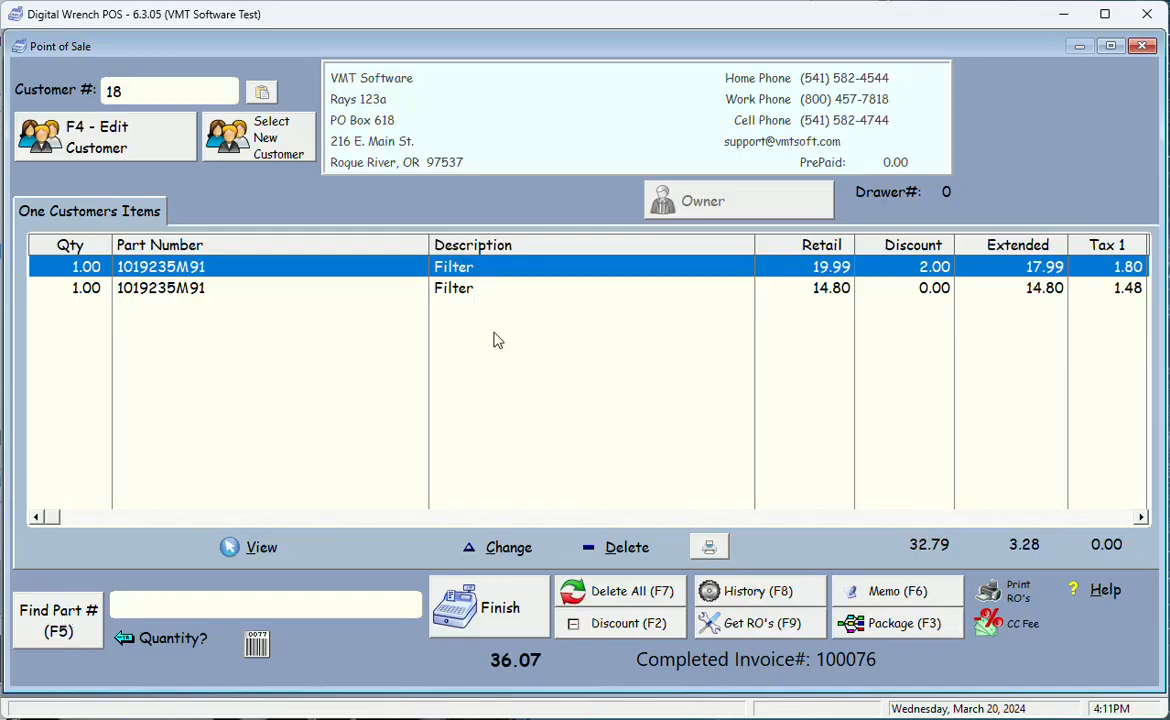
Step: Delete all items from the current sale, clearing both Filter lines
{"action": "left_click", "coordinate": [474, 290]}
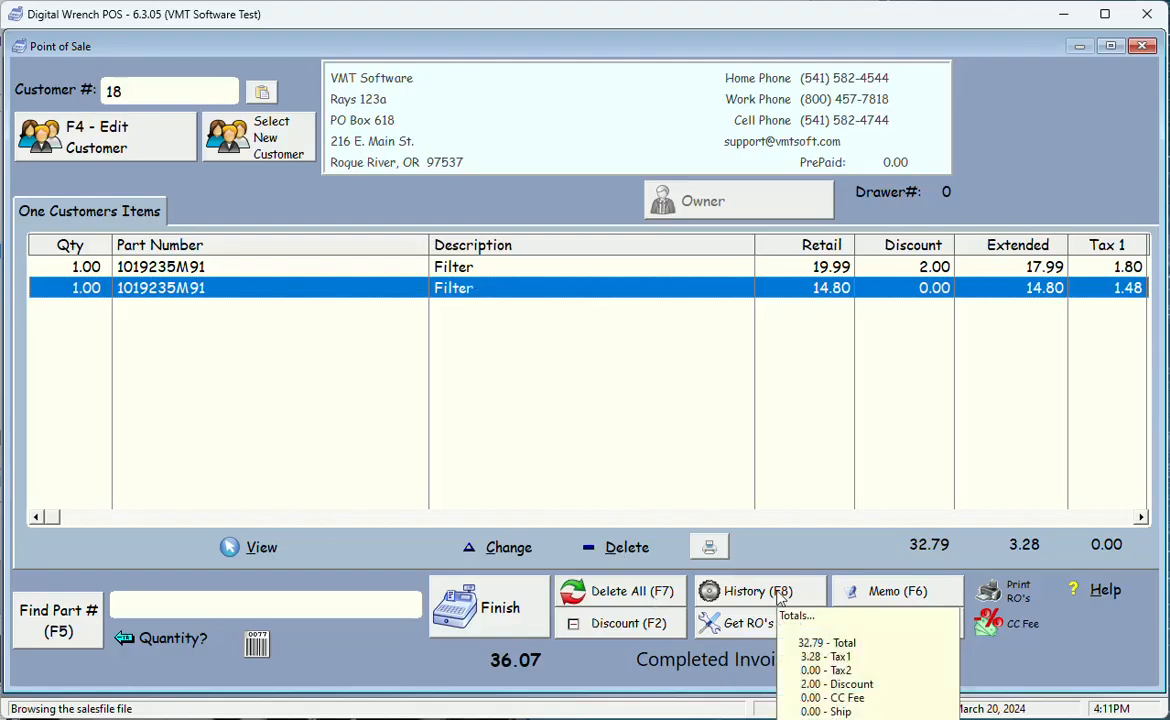
{"action": "left_click", "coordinate": [638, 601]}
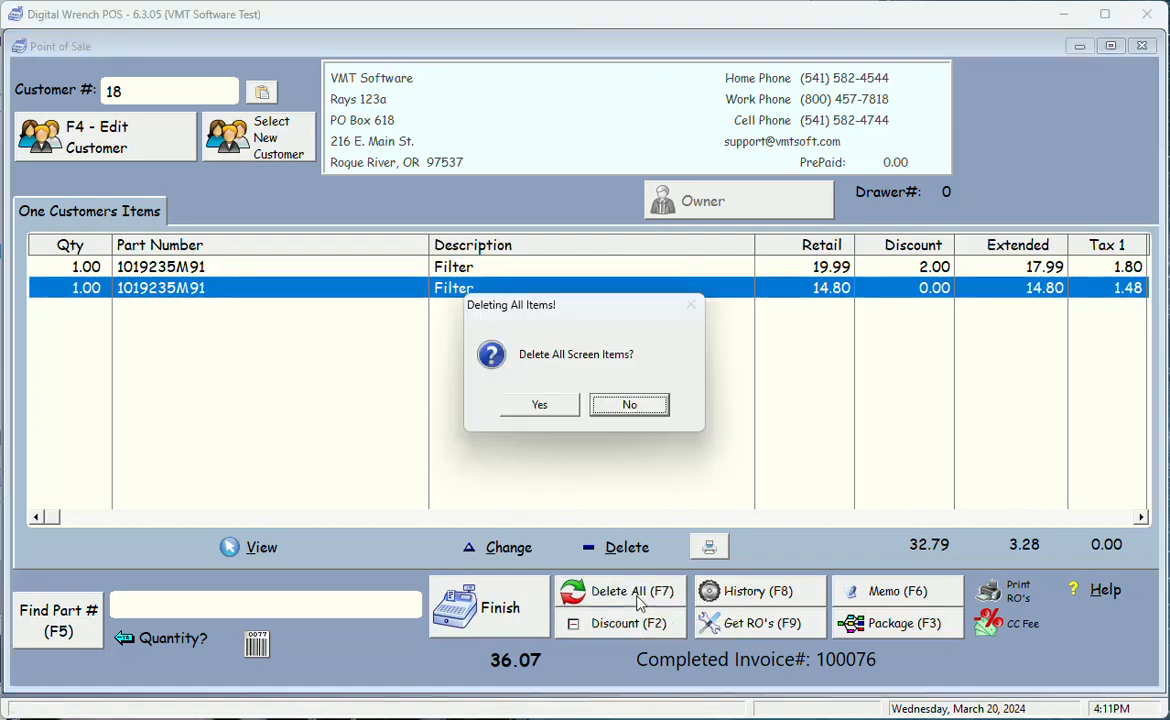
{"action": "left_click", "coordinate": [541, 407]}
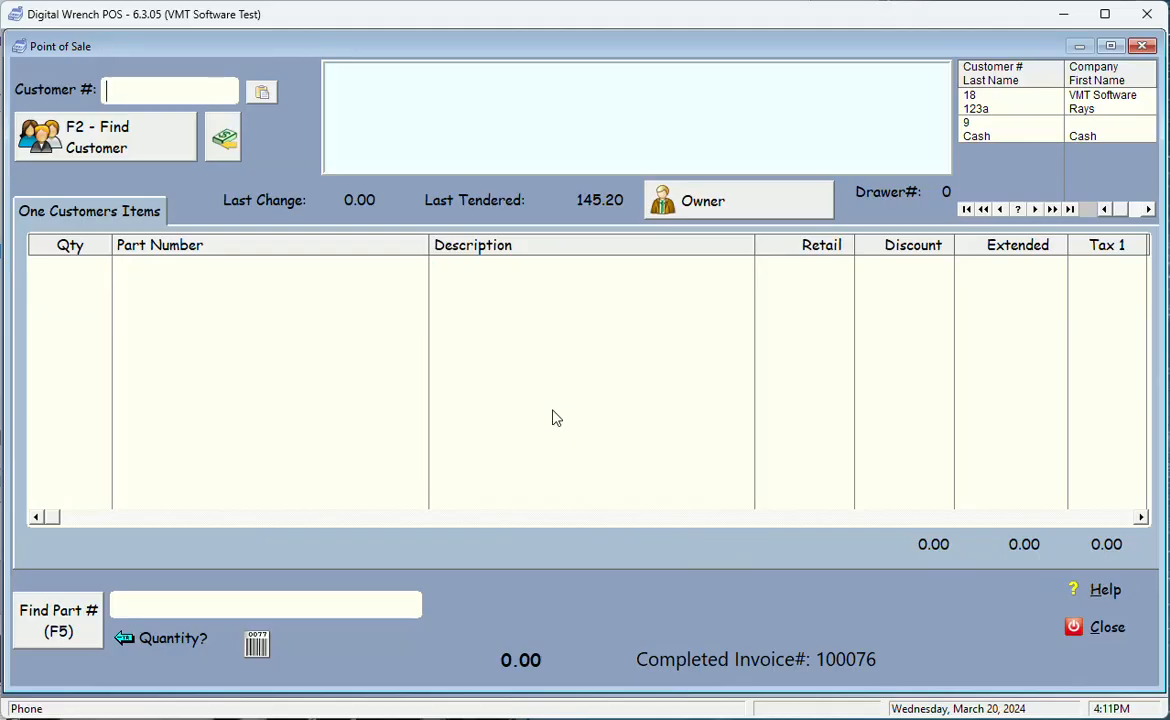
Step: Start a new sale for the recent VMT Software customer with part 0496190 Fan Nozzle and the Oil Change package
{"action": "double_click", "coordinate": [1011, 108]}
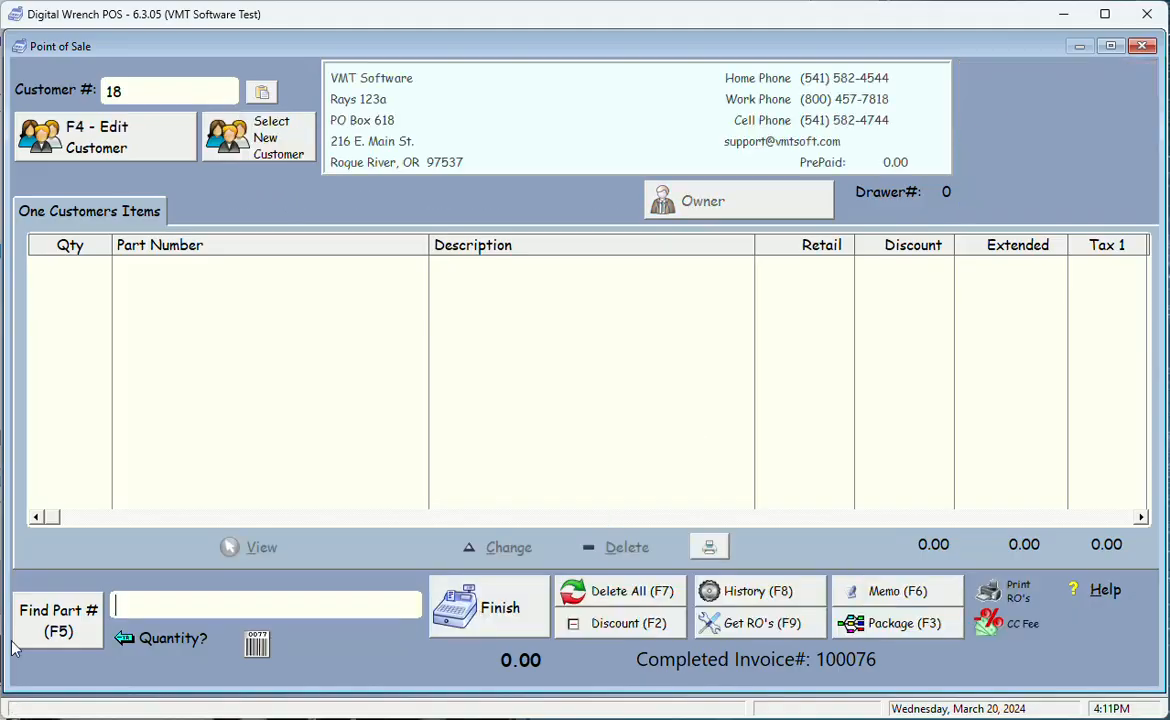
{"action": "left_click", "coordinate": [48, 636]}
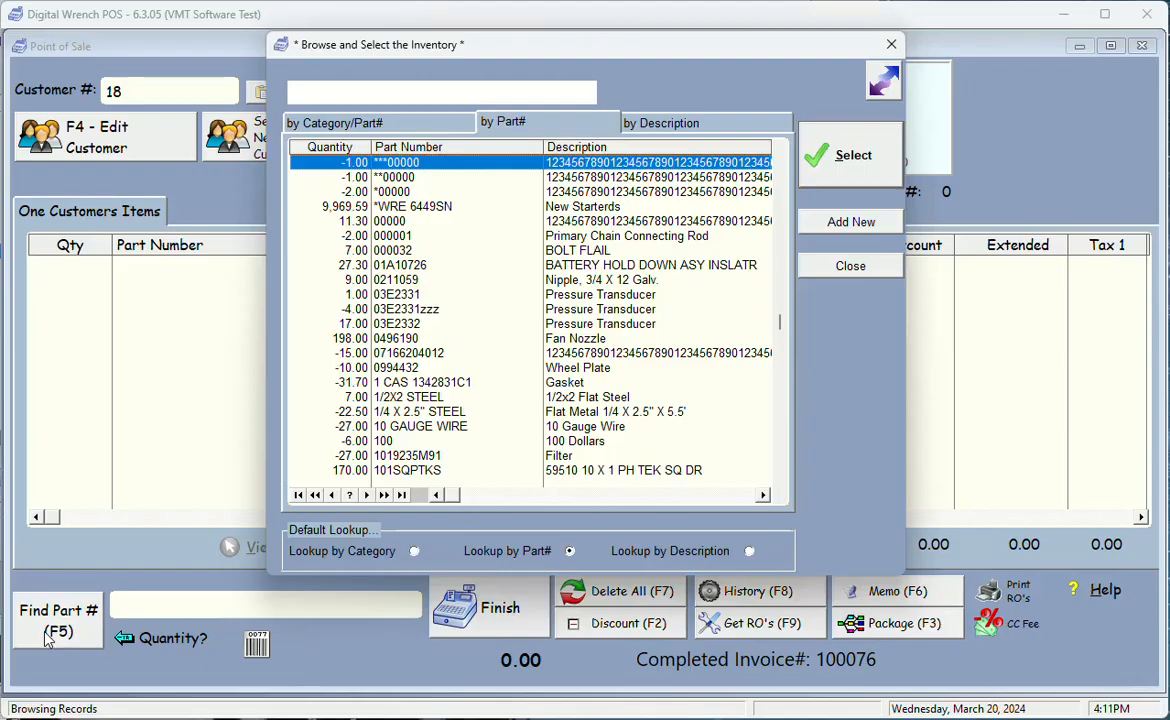
{"action": "left_click", "coordinate": [600, 341]}
{"action": "double_click", "coordinate": [597, 342]}
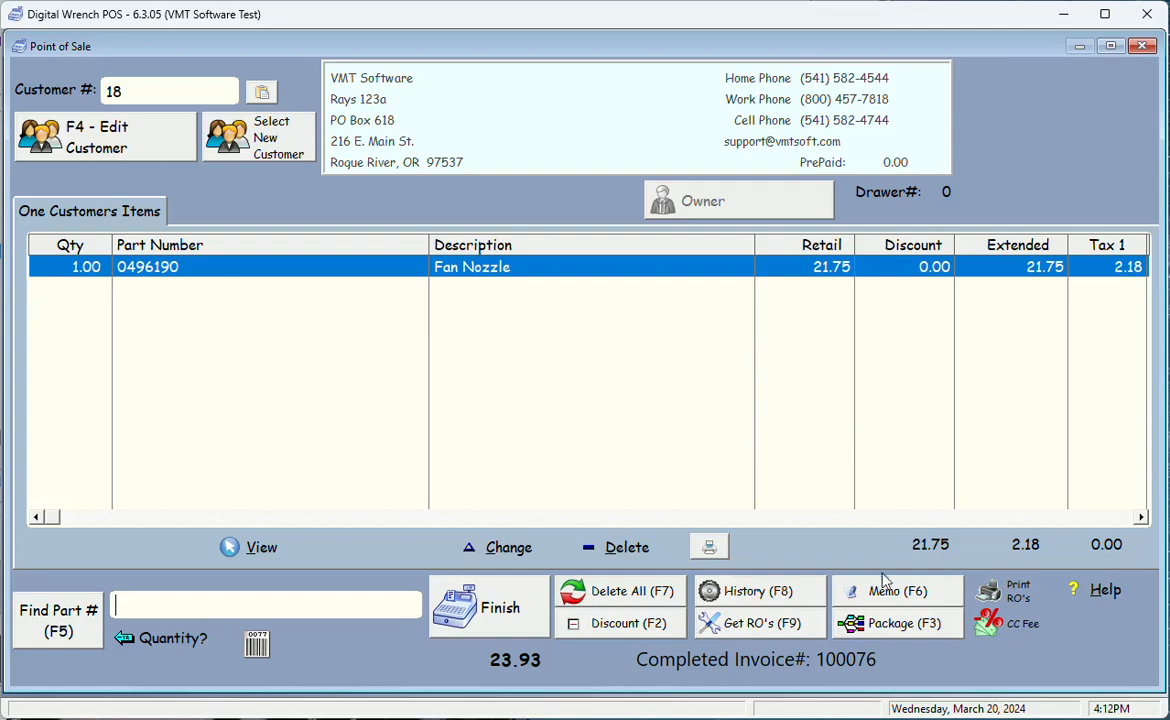
{"action": "left_click", "coordinate": [882, 630]}
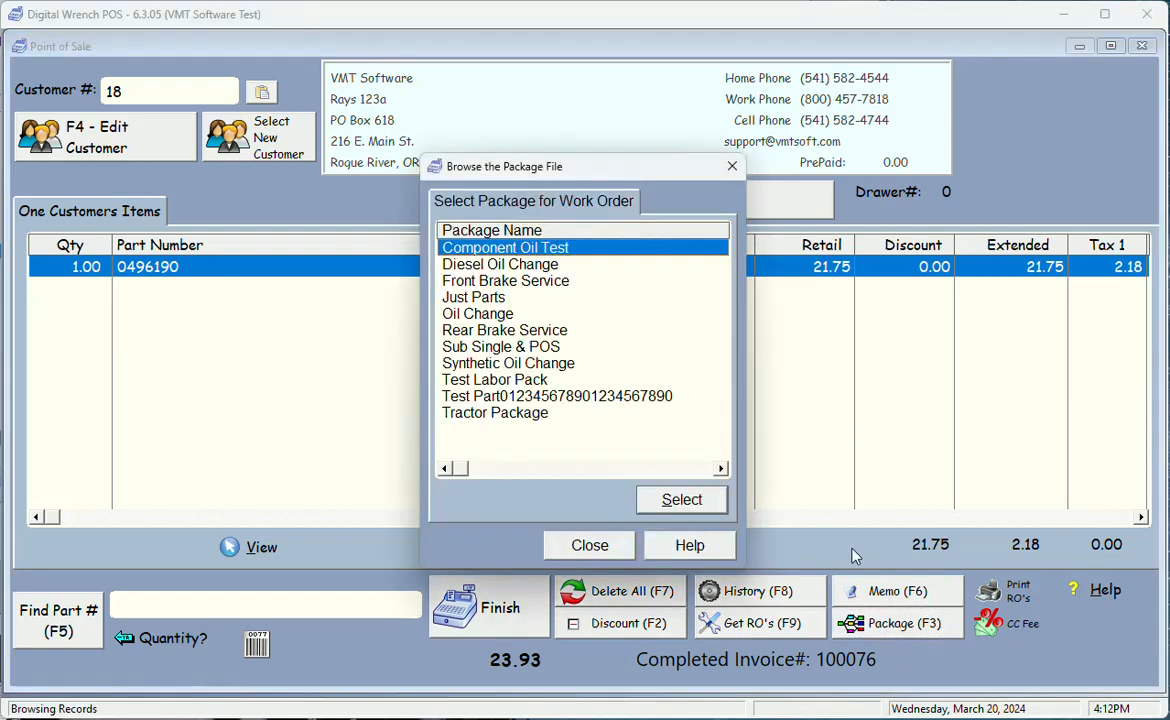
{"action": "double_click", "coordinate": [506, 318]}
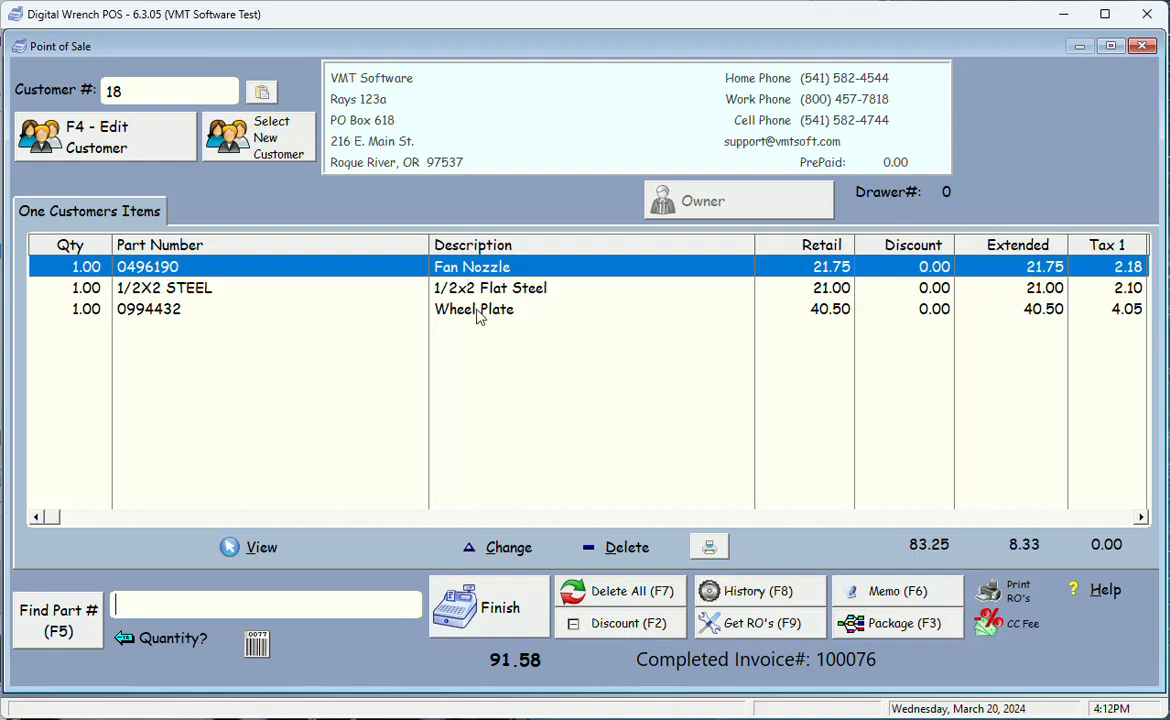
Step: Add the memo "This is a test" to the sale
{"action": "left_click", "coordinate": [877, 596]}
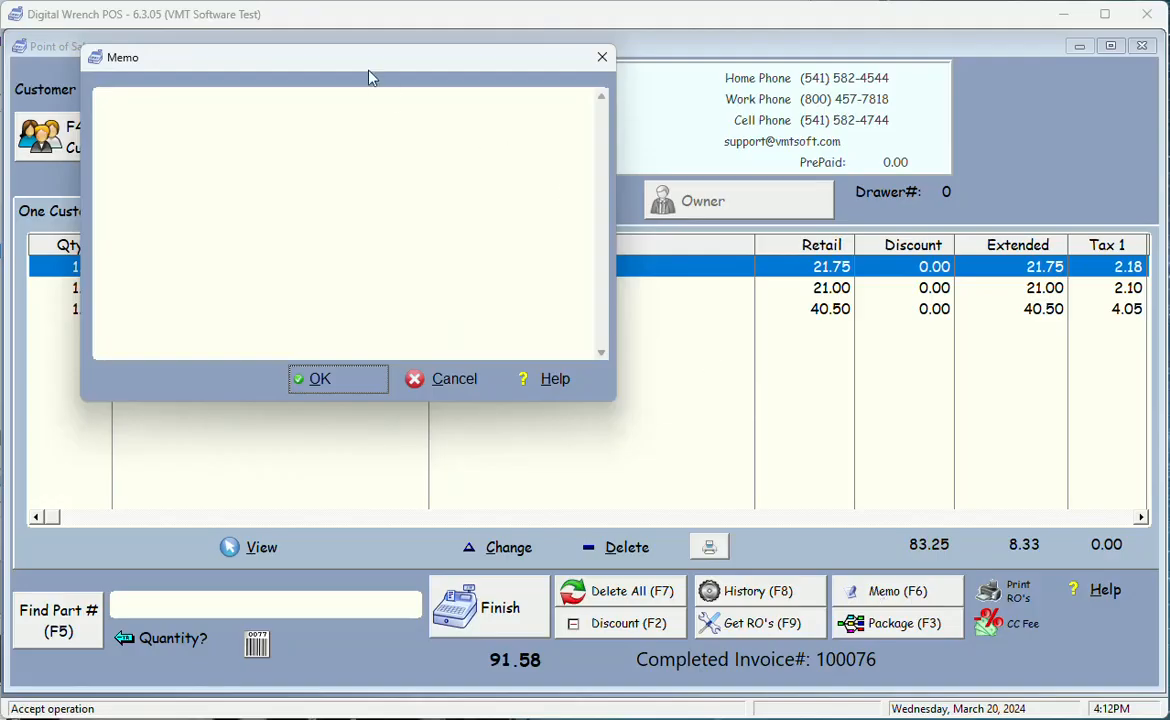
{"action": "left_click_drag", "start_coordinate": [366, 70], "coordinate": [433, 112]}
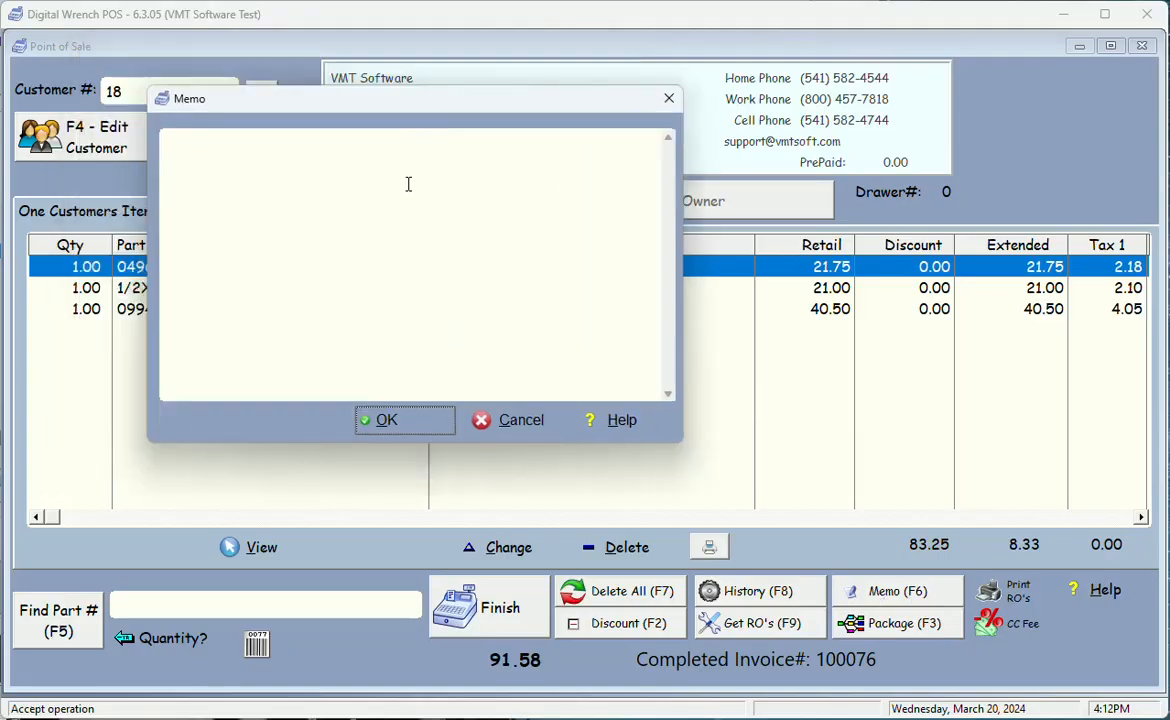
{"action": "left_click", "coordinate": [408, 184]}
{"action": "type", "text": "Thi"}
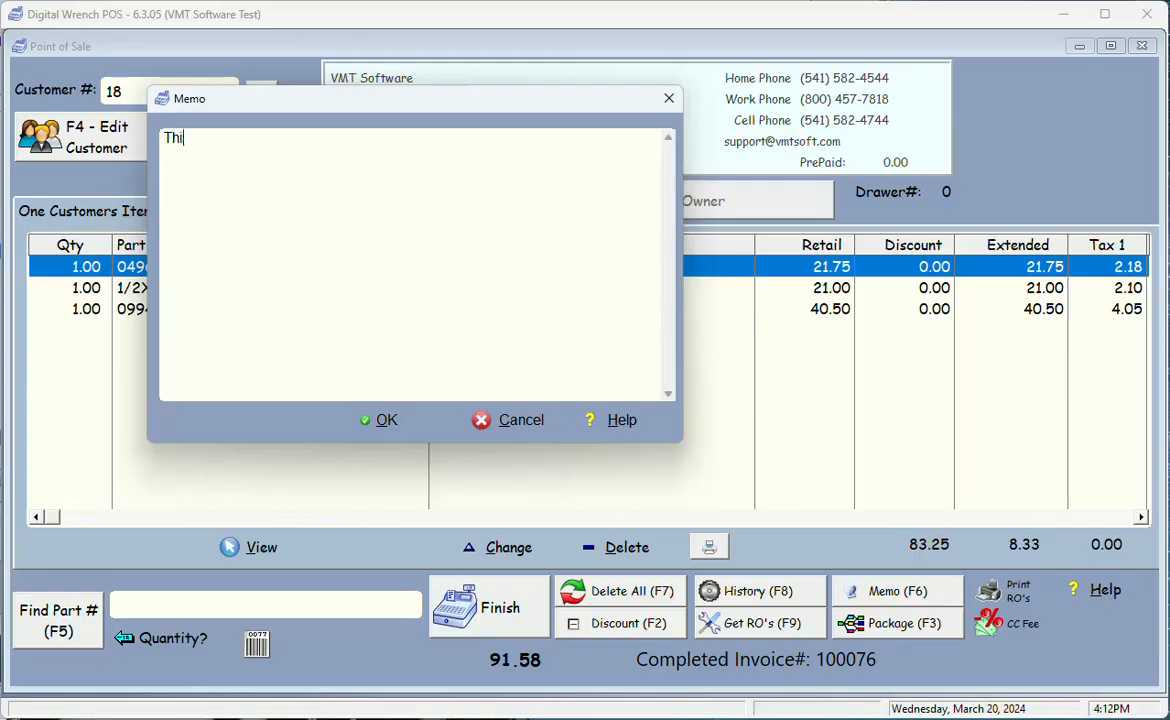
{"action": "type", "text": "s is a test"}
{"action": "left_click", "coordinate": [398, 419]}
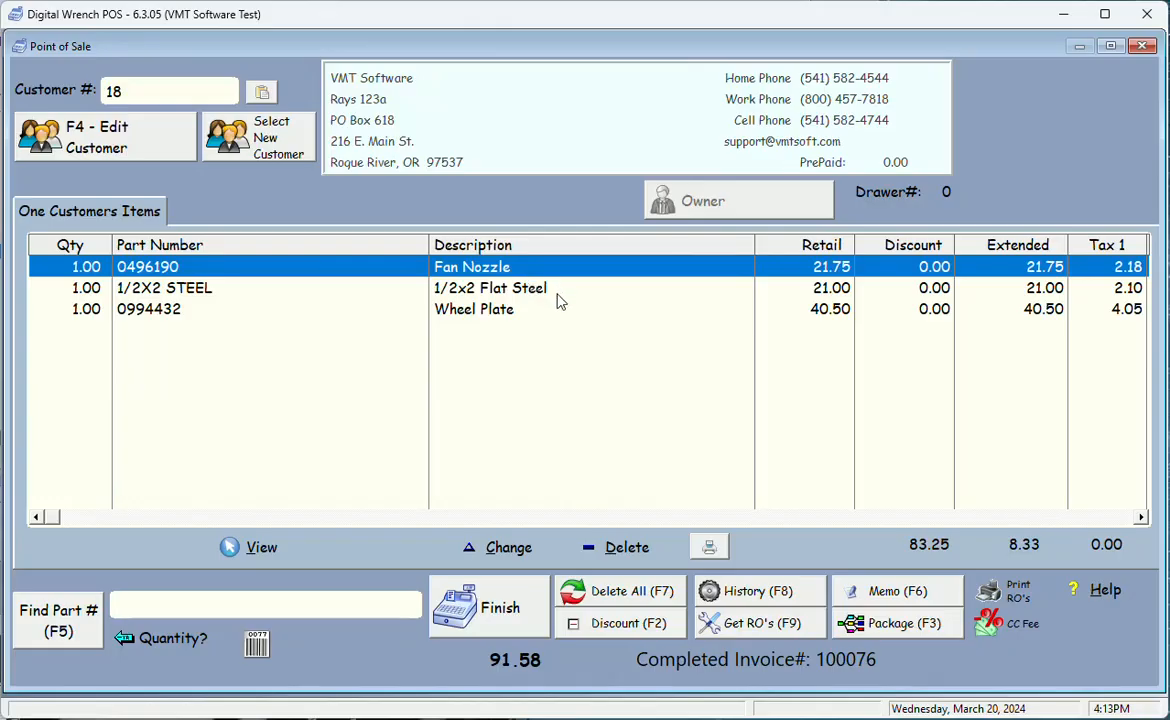
Step: Check out the sale without a purchase order number, paying the full 91.58 by check and entering the check number
{"action": "left_click", "coordinate": [507, 612]}
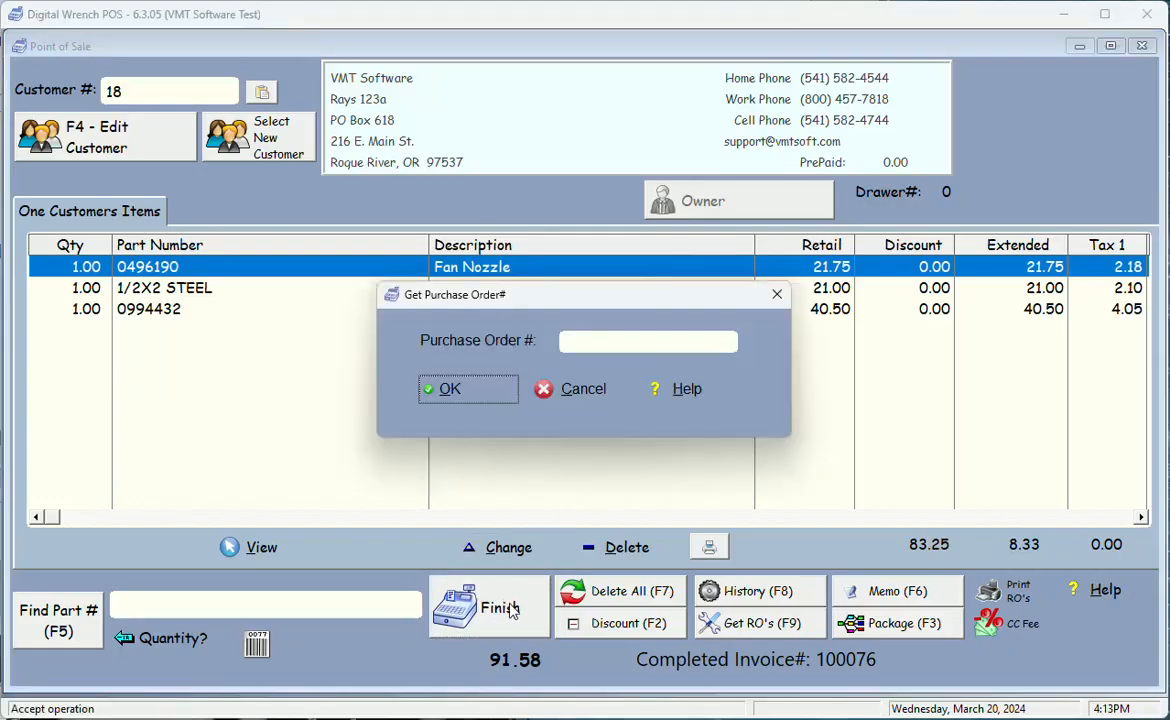
{"action": "left_click", "coordinate": [590, 397]}
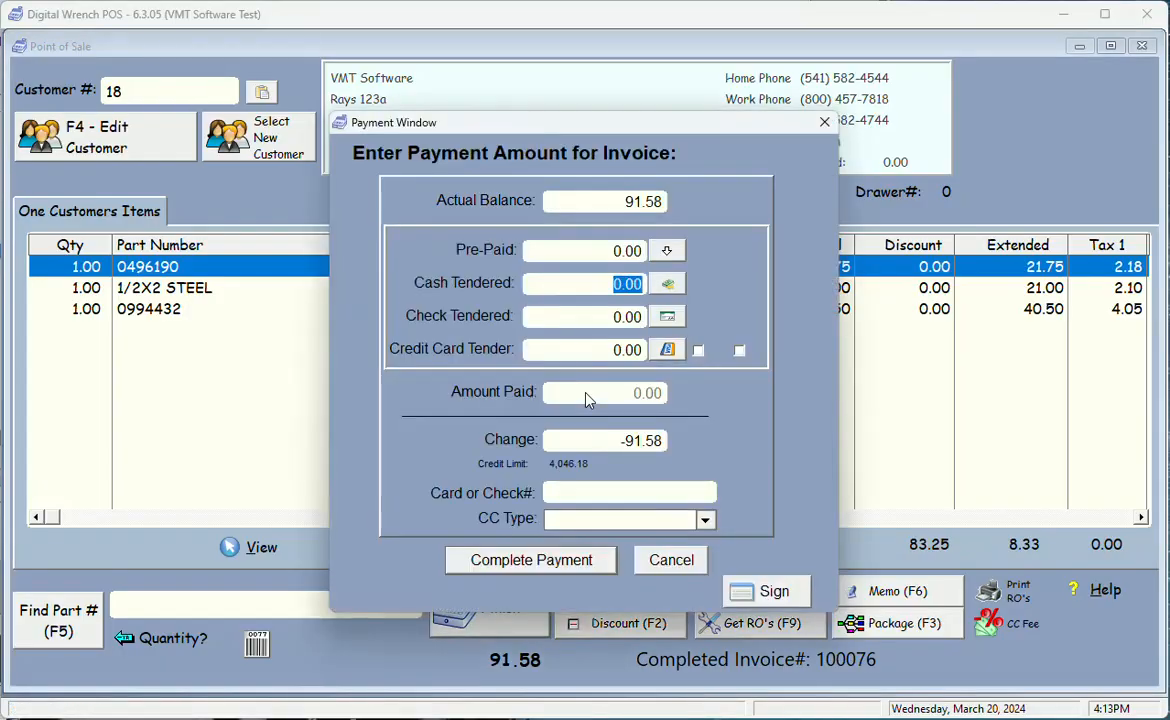
{"action": "left_click", "coordinate": [668, 318]}
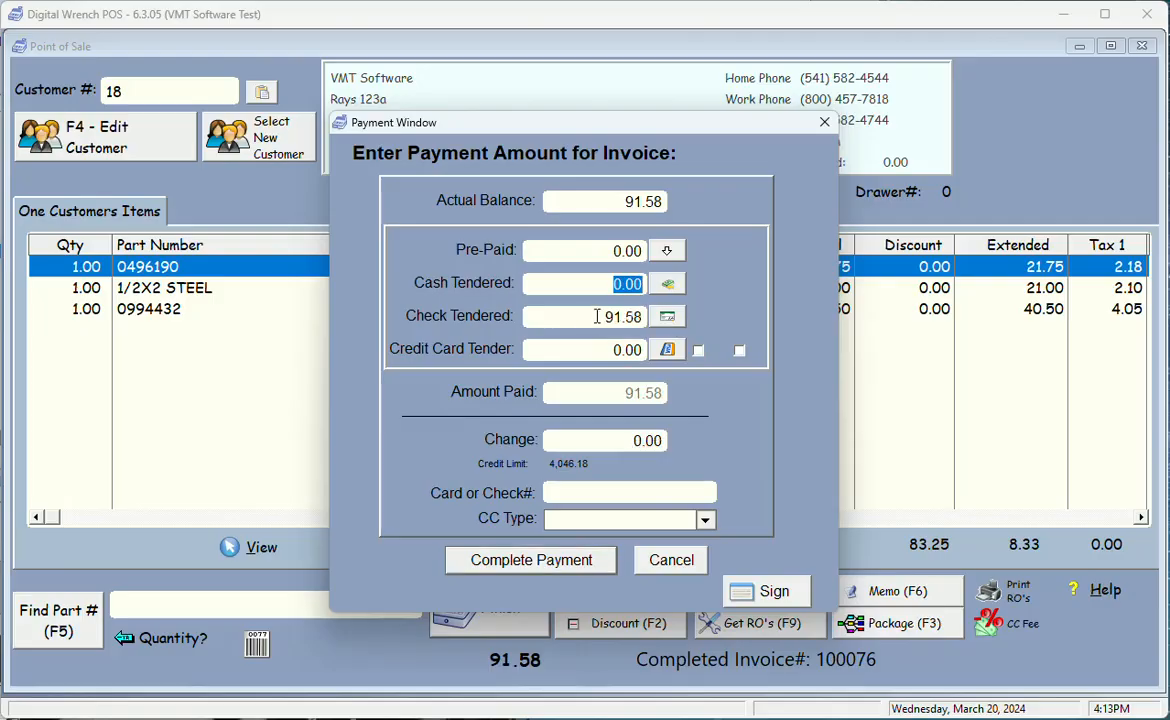
{"action": "left_click", "coordinate": [625, 494]}
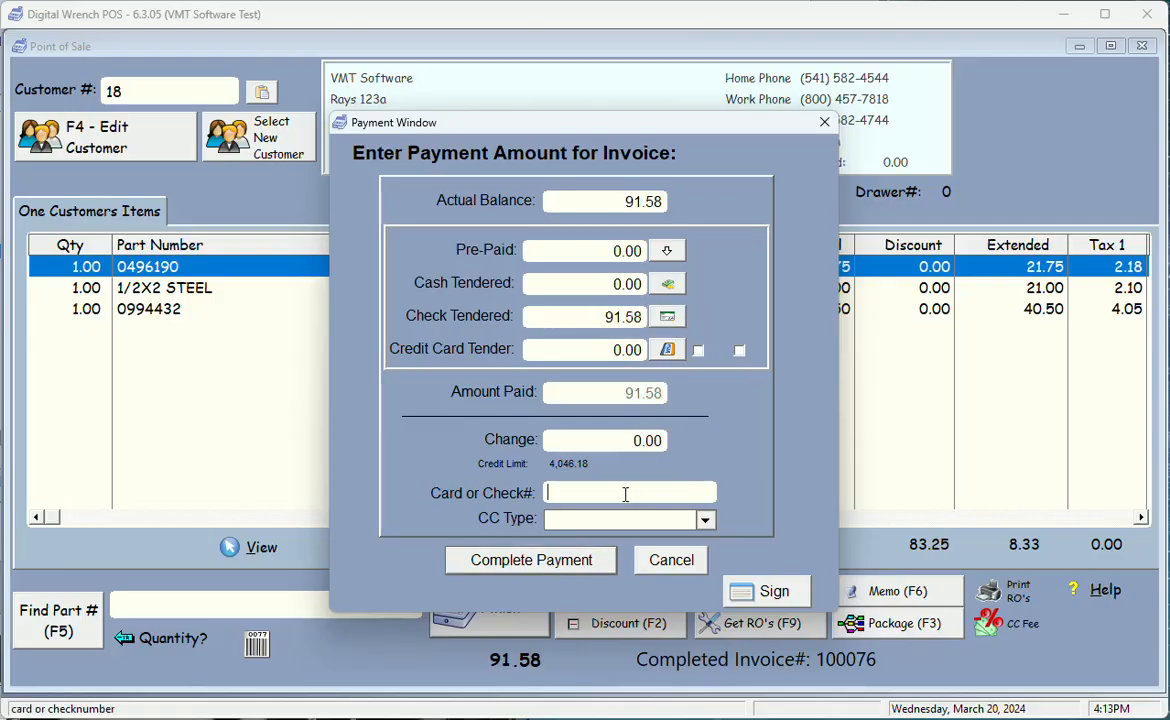
{"action": "type", "text": "4567"}
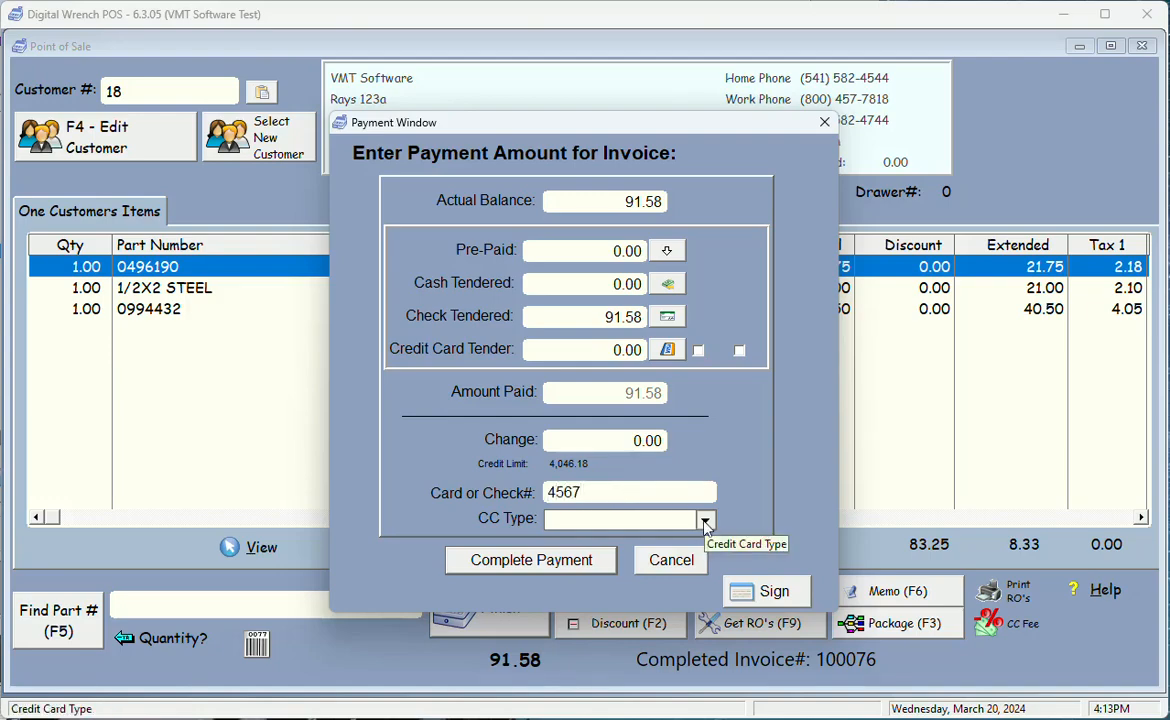
{"action": "left_click", "coordinate": [577, 566]}
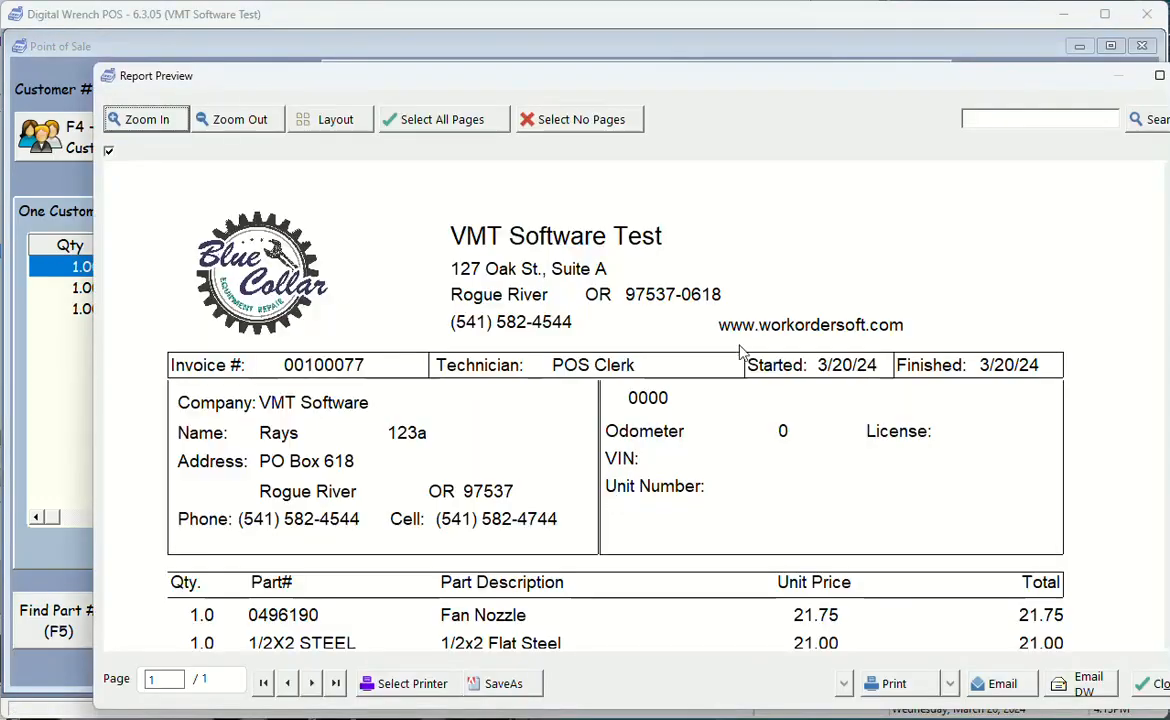
Step: Open the form for e-mailing the invoice as a PDF from its report preview and leave it without sending
{"action": "left_click_drag", "start_coordinate": [675, 79], "coordinate": [597, 77]}
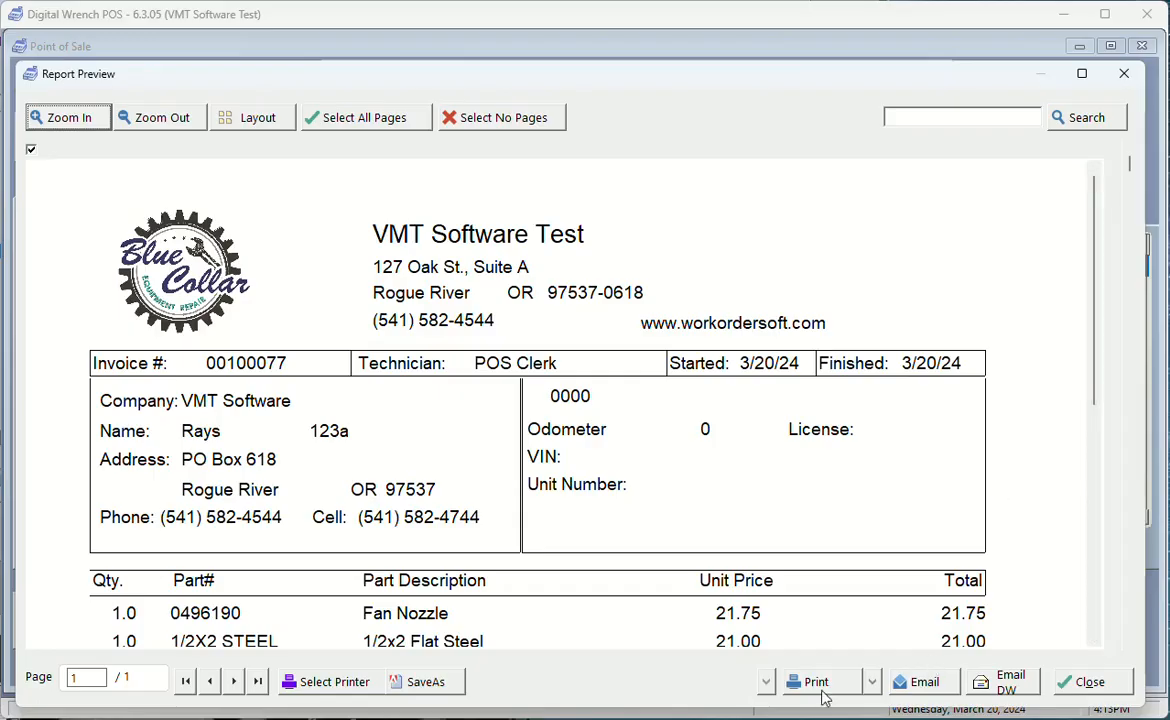
{"action": "left_click", "coordinate": [1012, 684]}
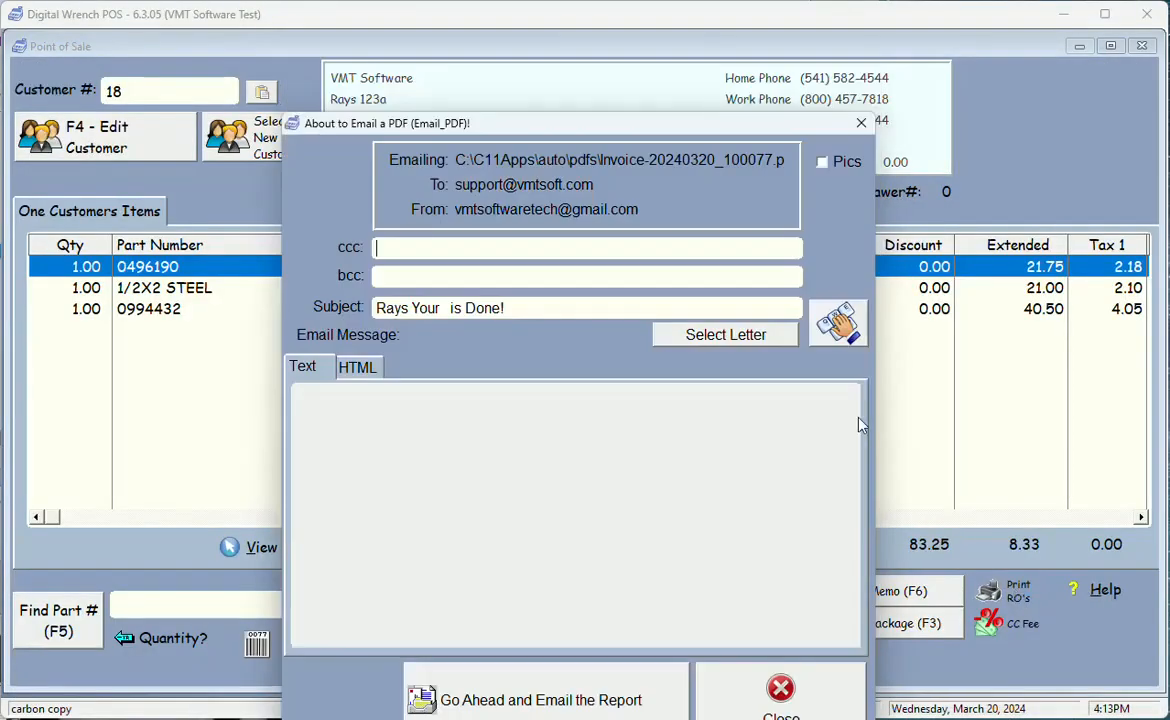
{"action": "key", "text": "Escape"}
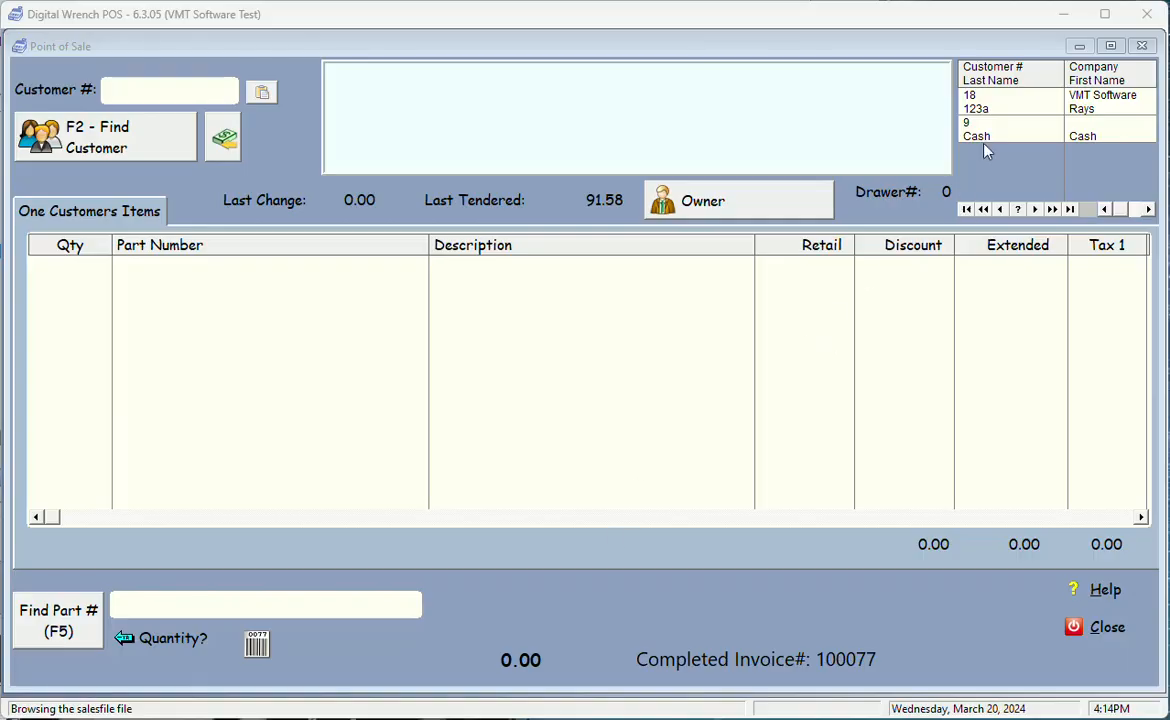
Step: Start a new sale for the recent VMT Software customer and examine the 3/20/2024 entries in the customer's parts history, including Fan Nozzle
{"action": "double_click", "coordinate": [990, 106]}
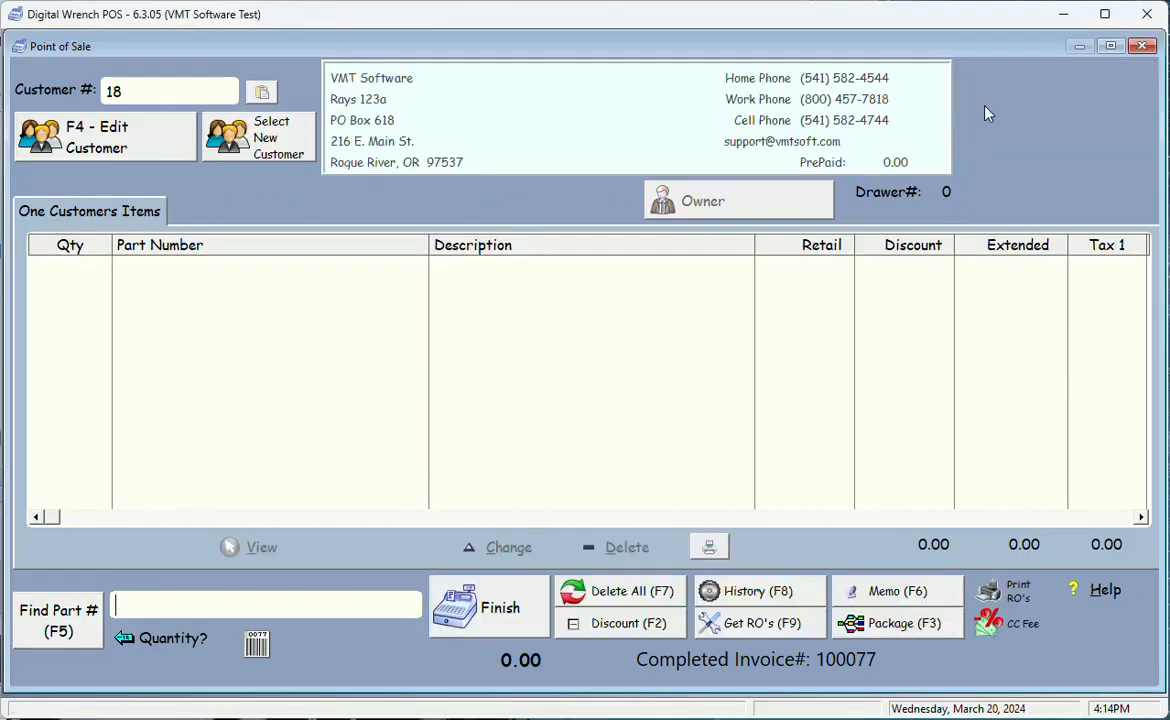
{"action": "left_click", "coordinate": [724, 595]}
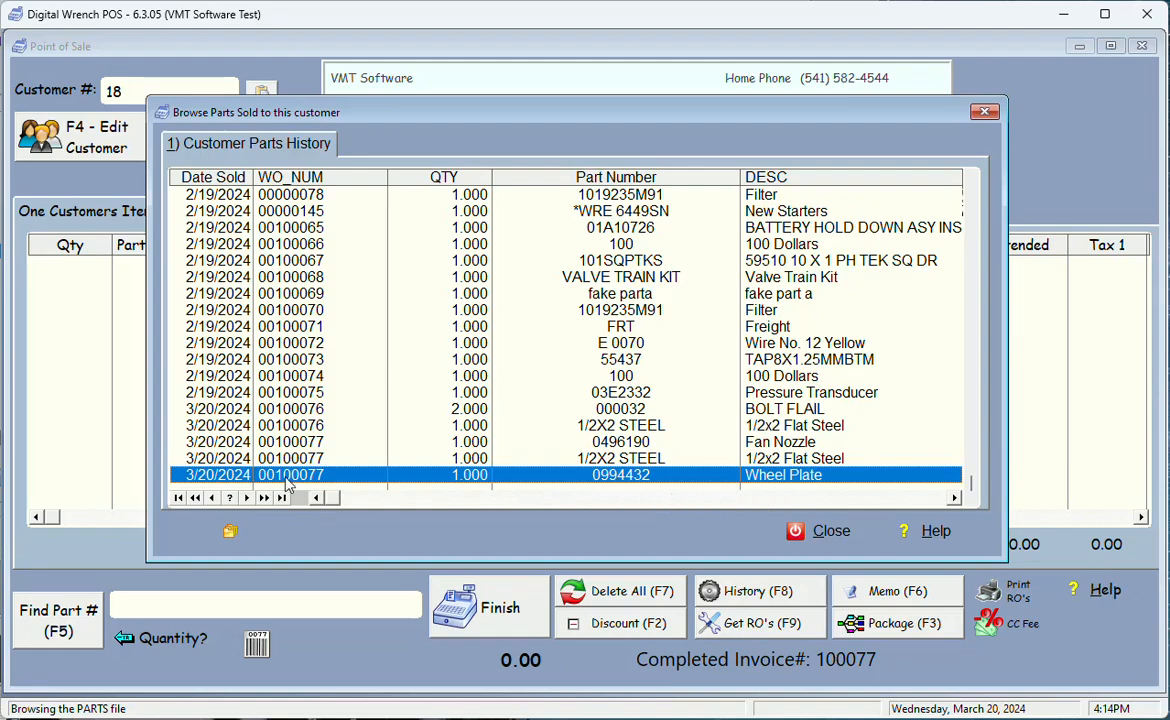
{"action": "left_click", "coordinate": [255, 408]}
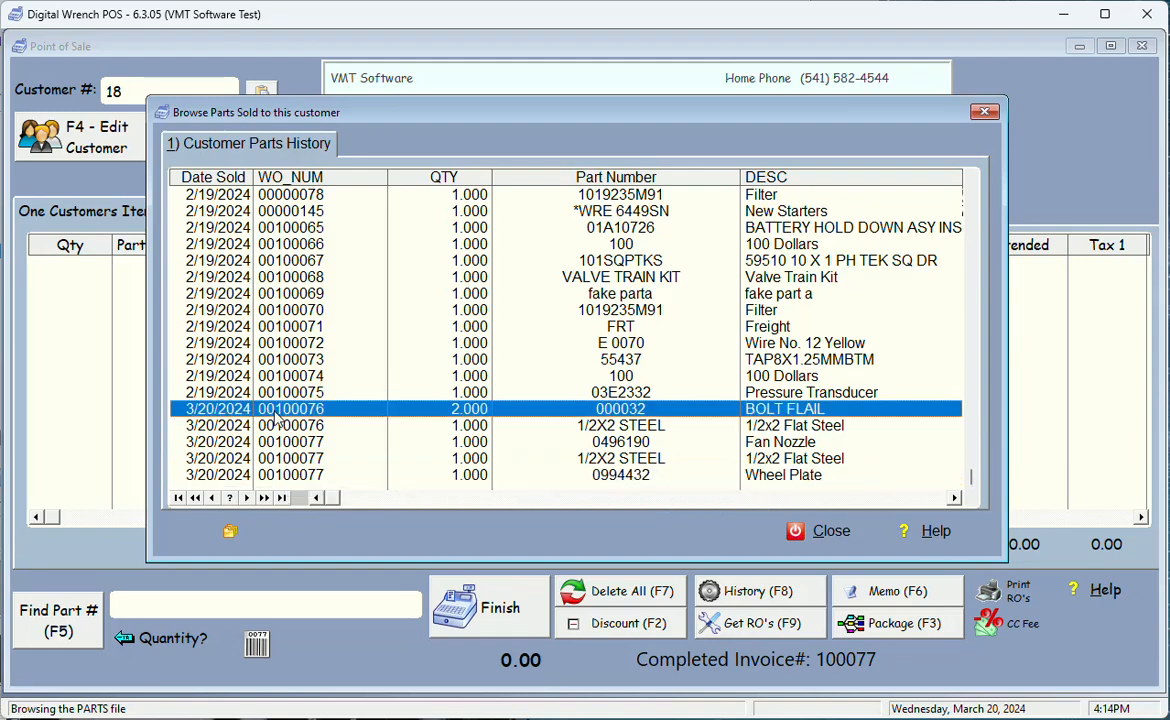
{"action": "left_click", "coordinate": [273, 426]}
{"action": "left_click", "coordinate": [275, 442]}
{"action": "left_click", "coordinate": [276, 458]}
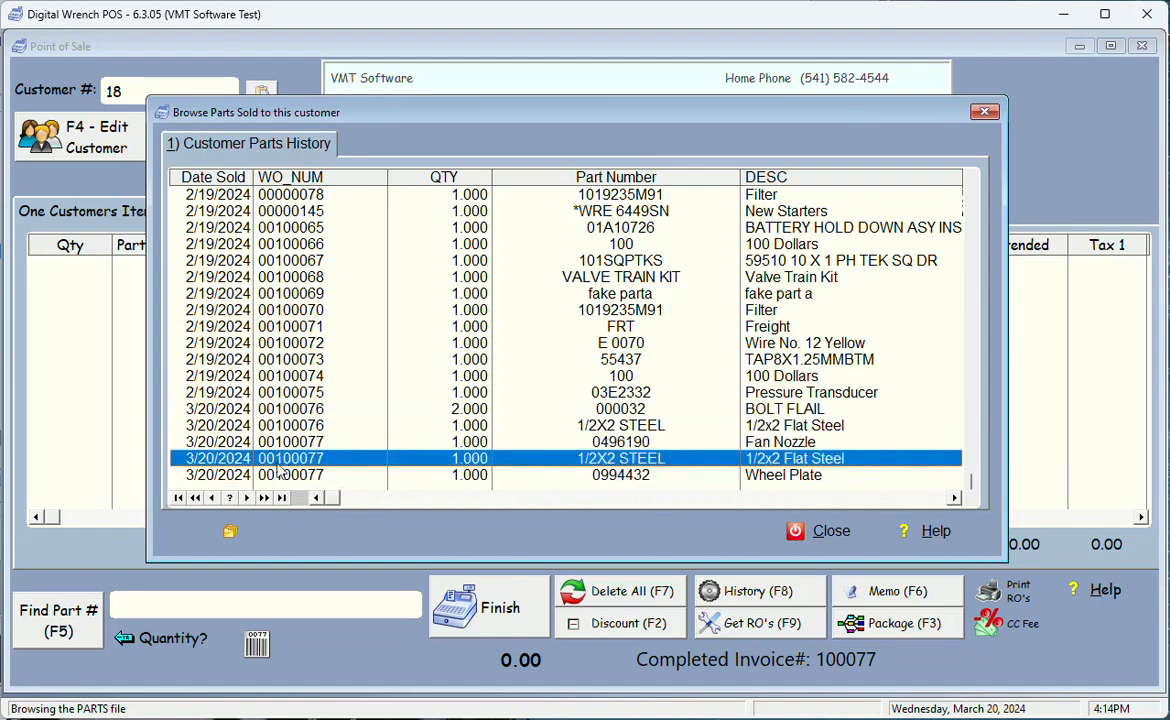
{"action": "left_click", "coordinate": [279, 475]}
{"action": "left_click", "coordinate": [273, 442]}
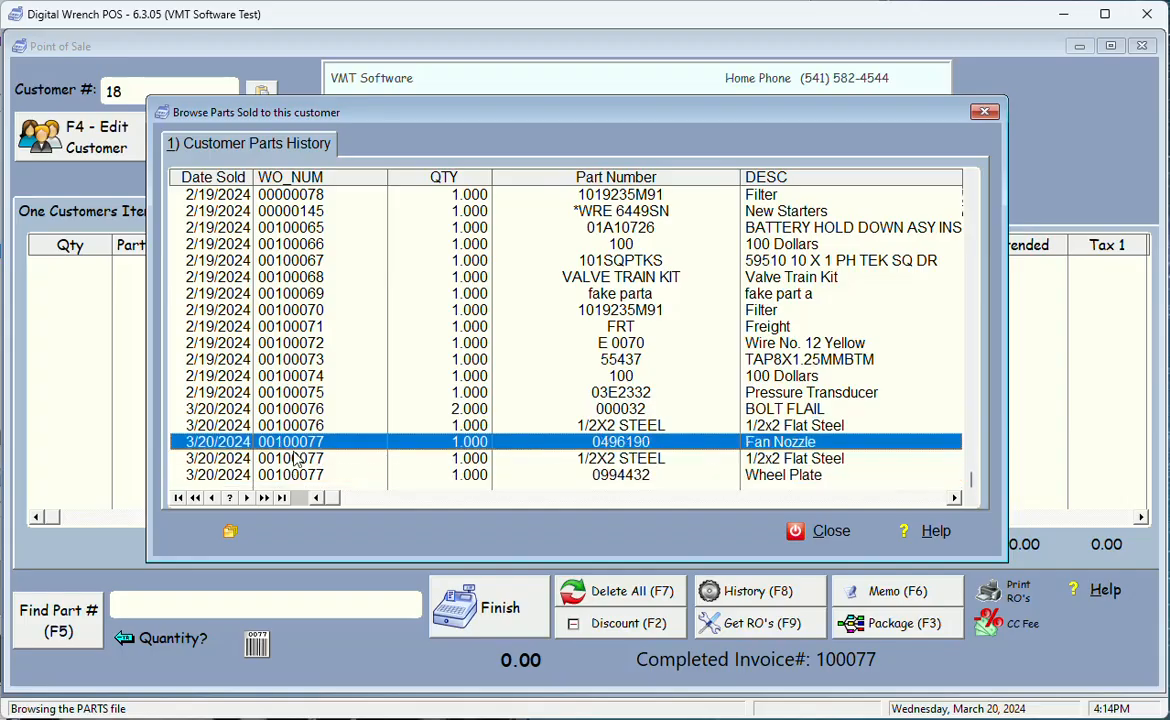
{"action": "left_click", "coordinate": [231, 534]}
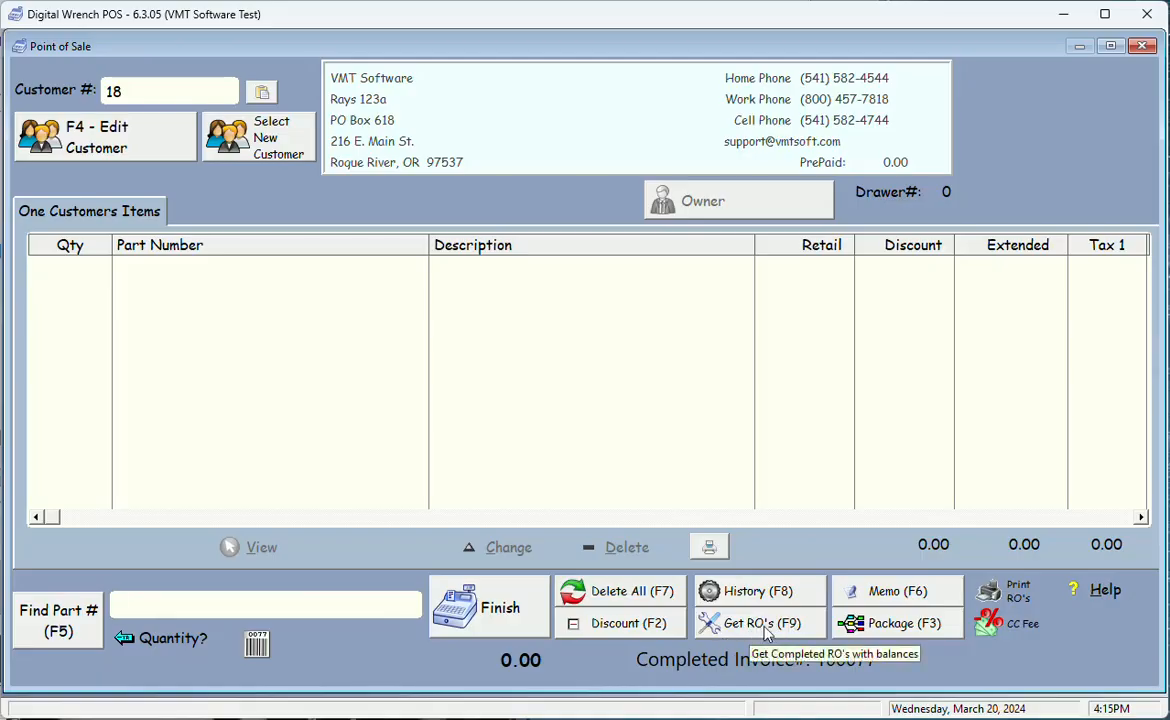
Step: Examine the parts and payment totals of the completed repair order containing Fan Nozzle, 1/2x2 Flat Steel and Wheel Plate
{"action": "left_click", "coordinate": [766, 628]}
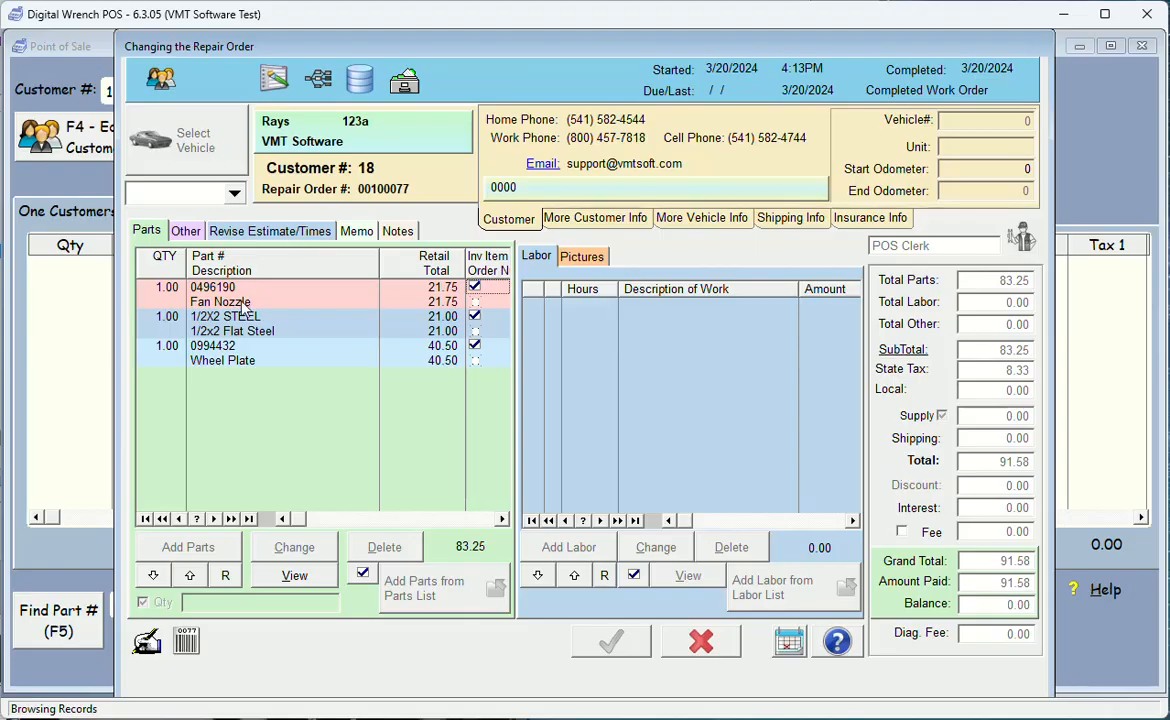
{"action": "mouse_move", "coordinate": [243, 310]}
{"action": "left_click", "coordinate": [640, 641]}
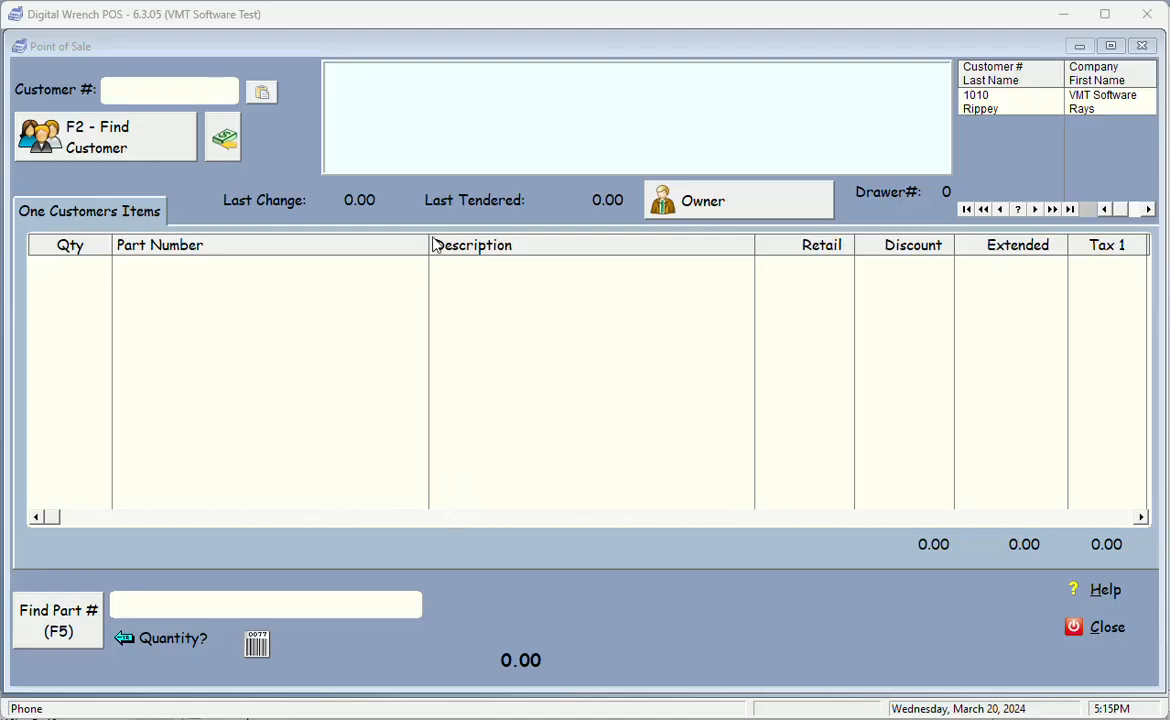
Step: Start a sale for the recent VMT Software customer and bring in the 2017 Subaru Impreza repair order
{"action": "double_click", "coordinate": [1003, 113]}
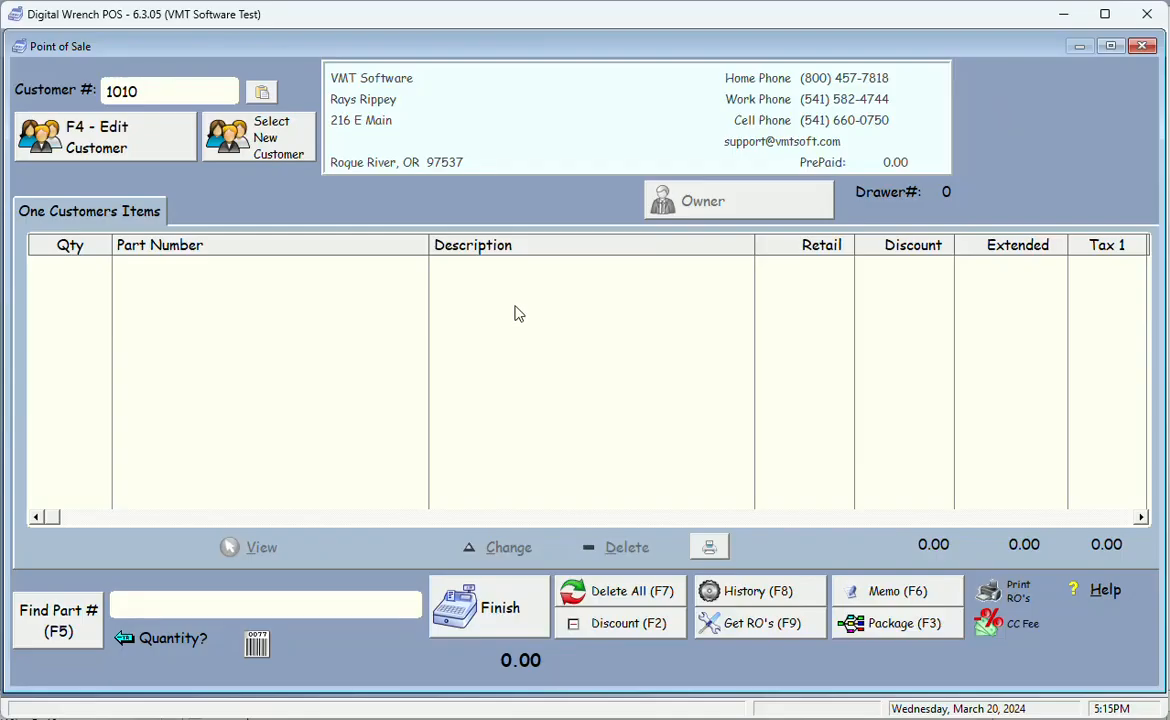
{"action": "left_click", "coordinate": [790, 628]}
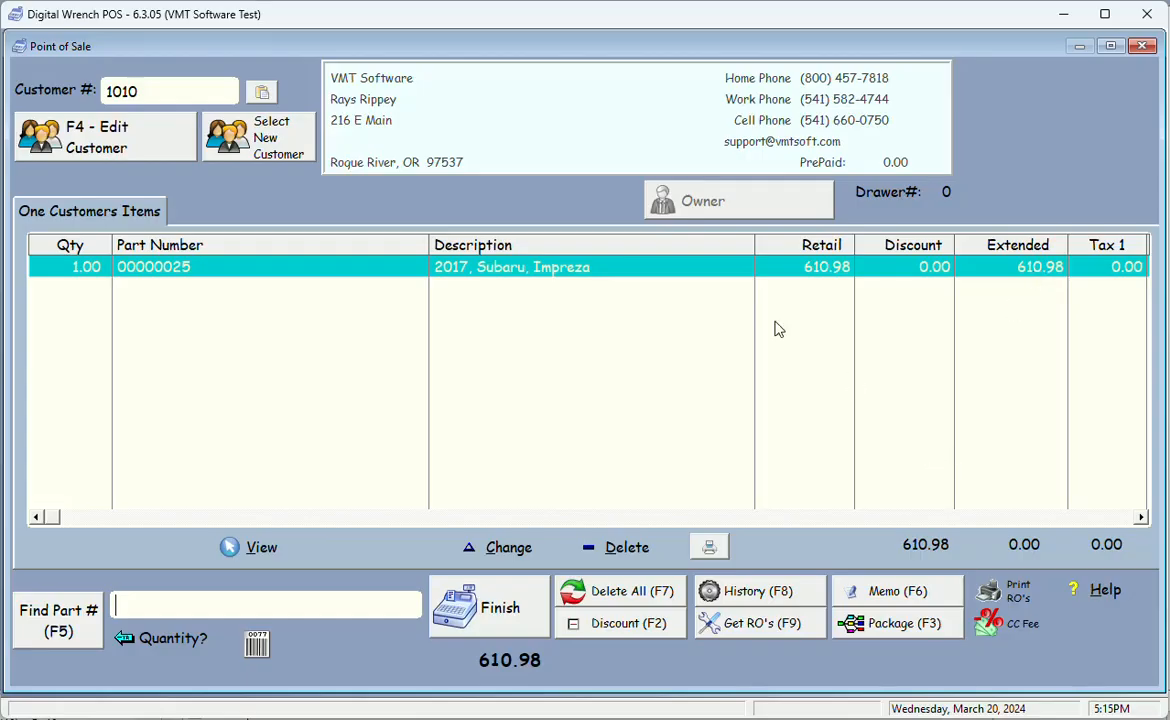
Step: Open the Subaru Impreza repair order from its sale line, disable the fee, set its amount to 0 and save the order
{"action": "right_click", "coordinate": [630, 272]}
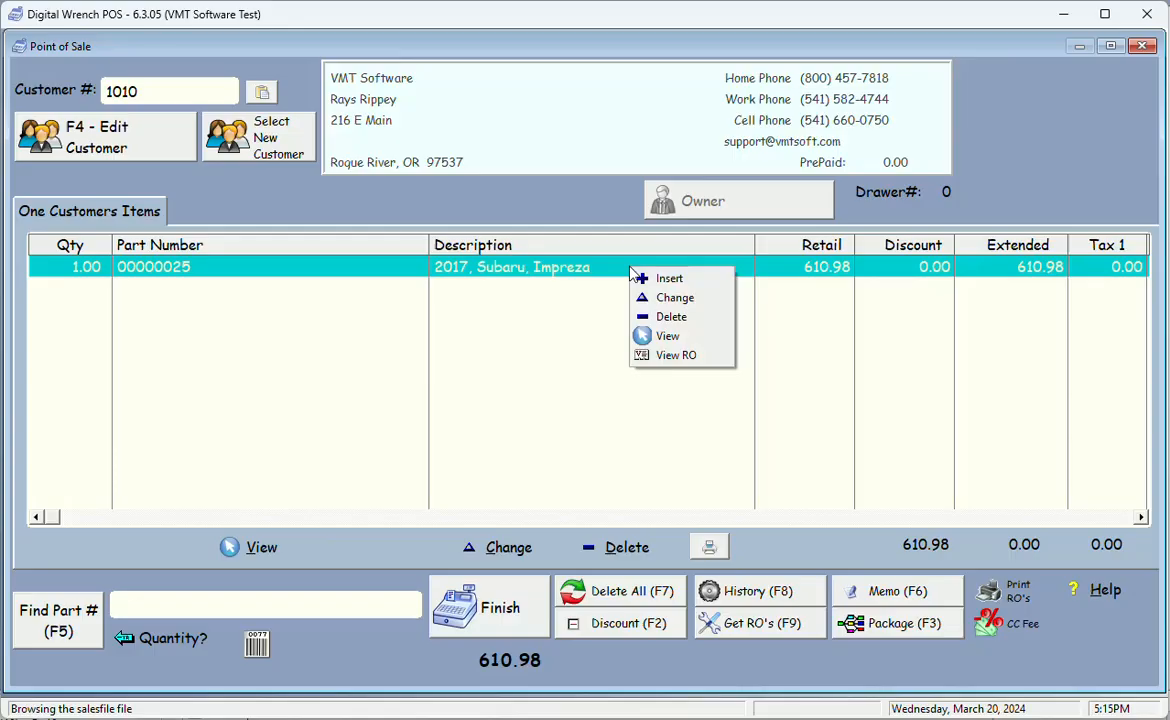
{"action": "left_click", "coordinate": [646, 362]}
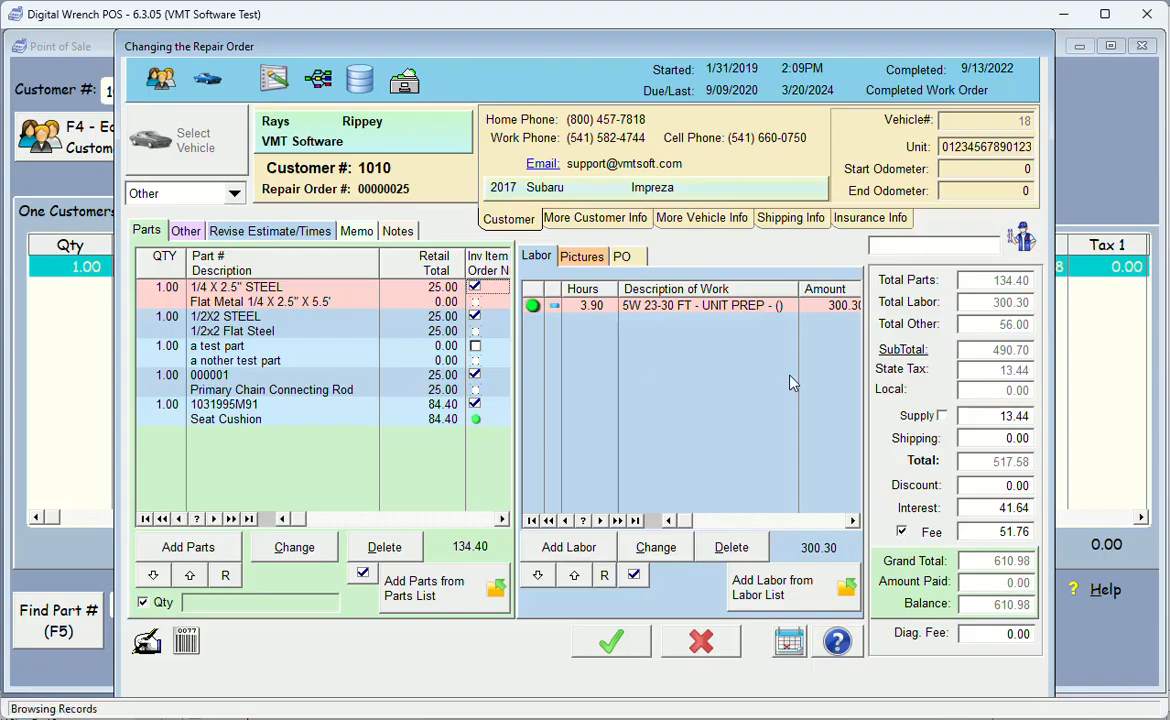
{"action": "left_click", "coordinate": [903, 536]}
{"action": "left_click", "coordinate": [984, 537]}
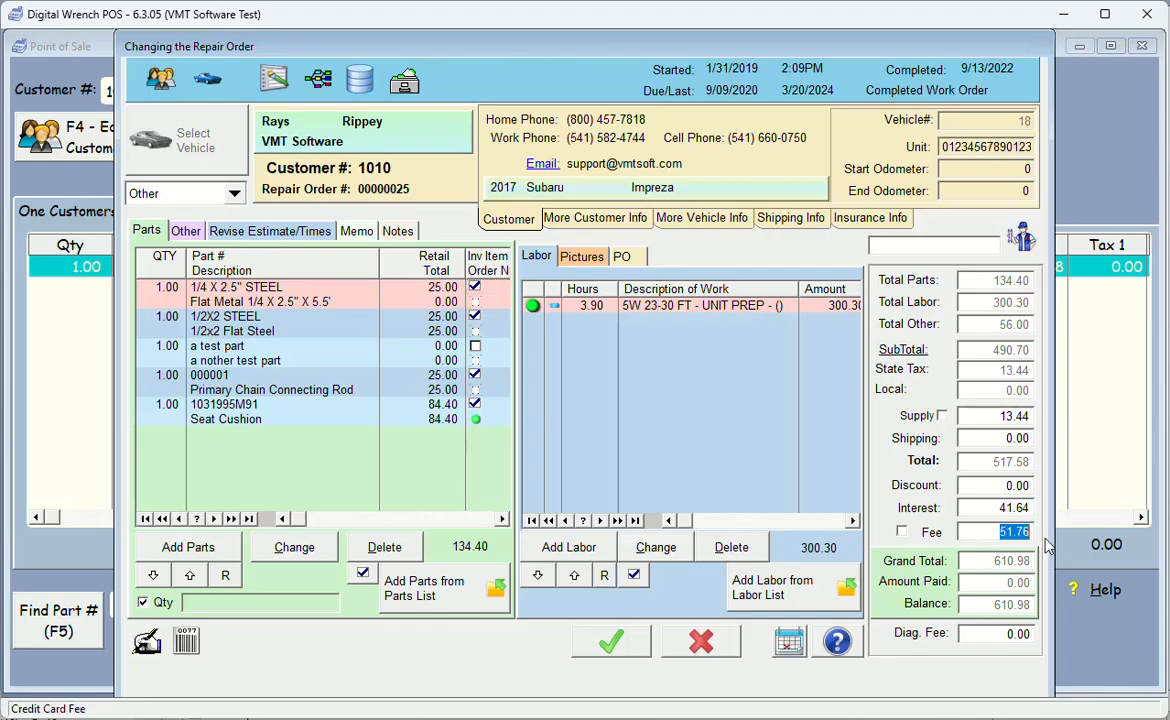
{"action": "type", "text": "0"}
{"action": "key", "text": "Tab"}
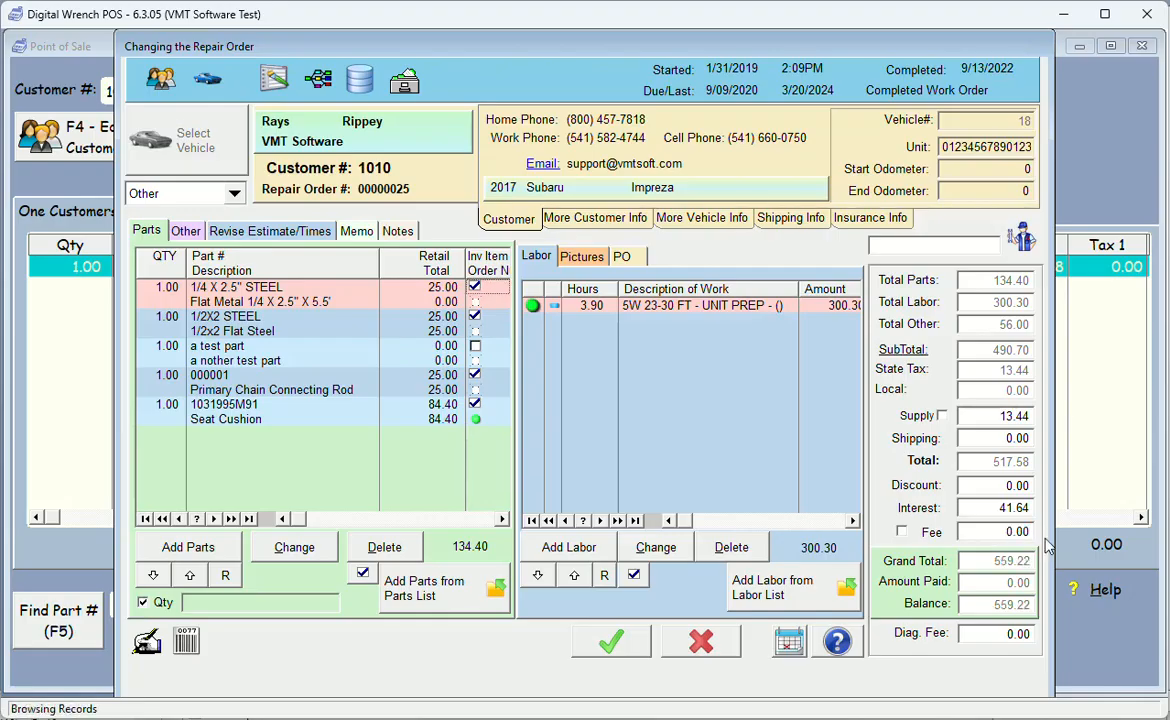
{"action": "left_click", "coordinate": [611, 641]}
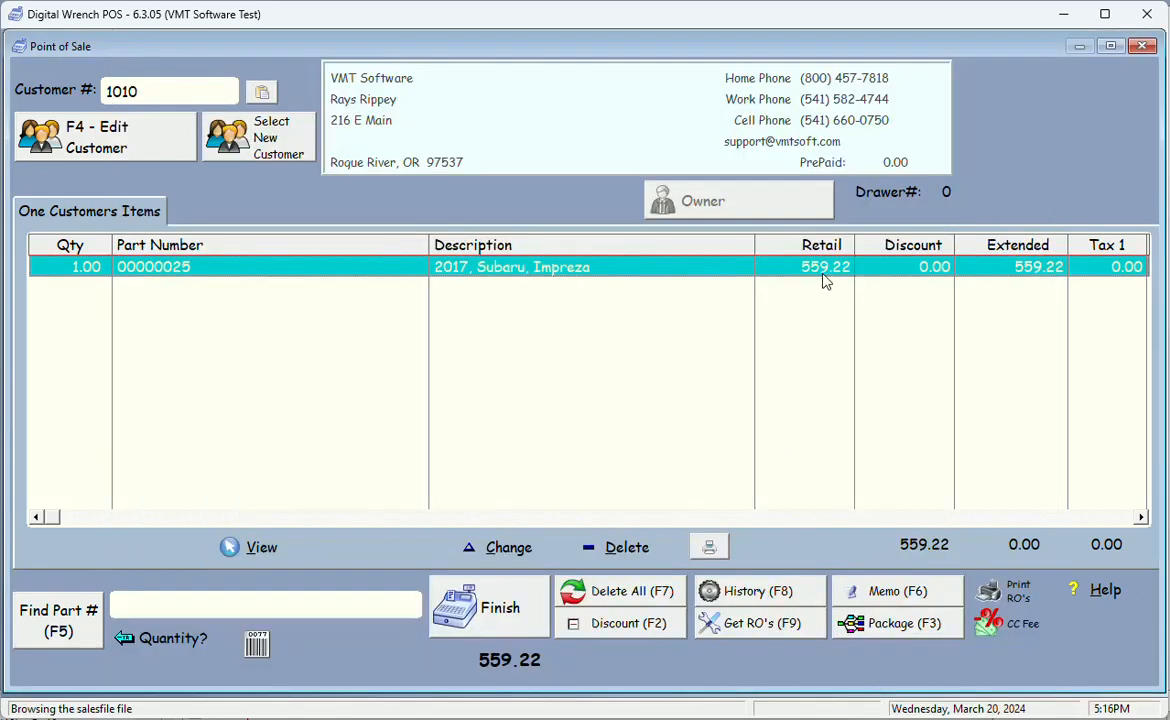
Step: Add the inventory part 1/2X2 STEEL to the sale alongside the repair order
{"action": "left_click", "coordinate": [60, 619]}
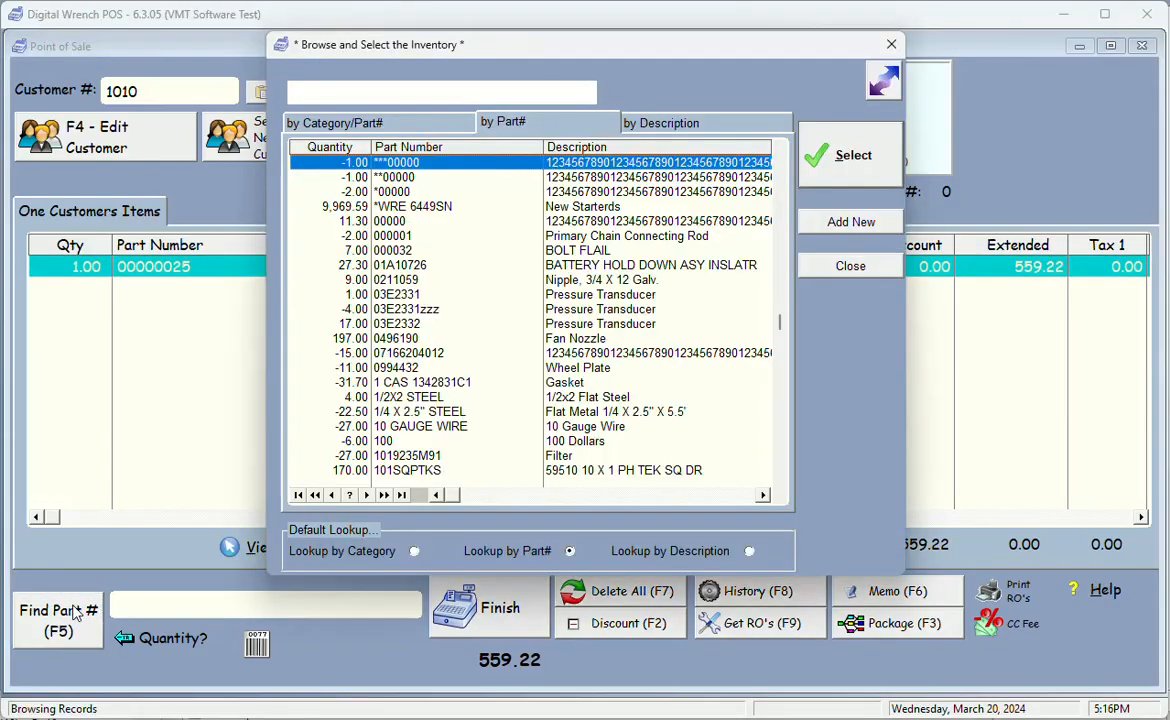
{"action": "double_click", "coordinate": [440, 400]}
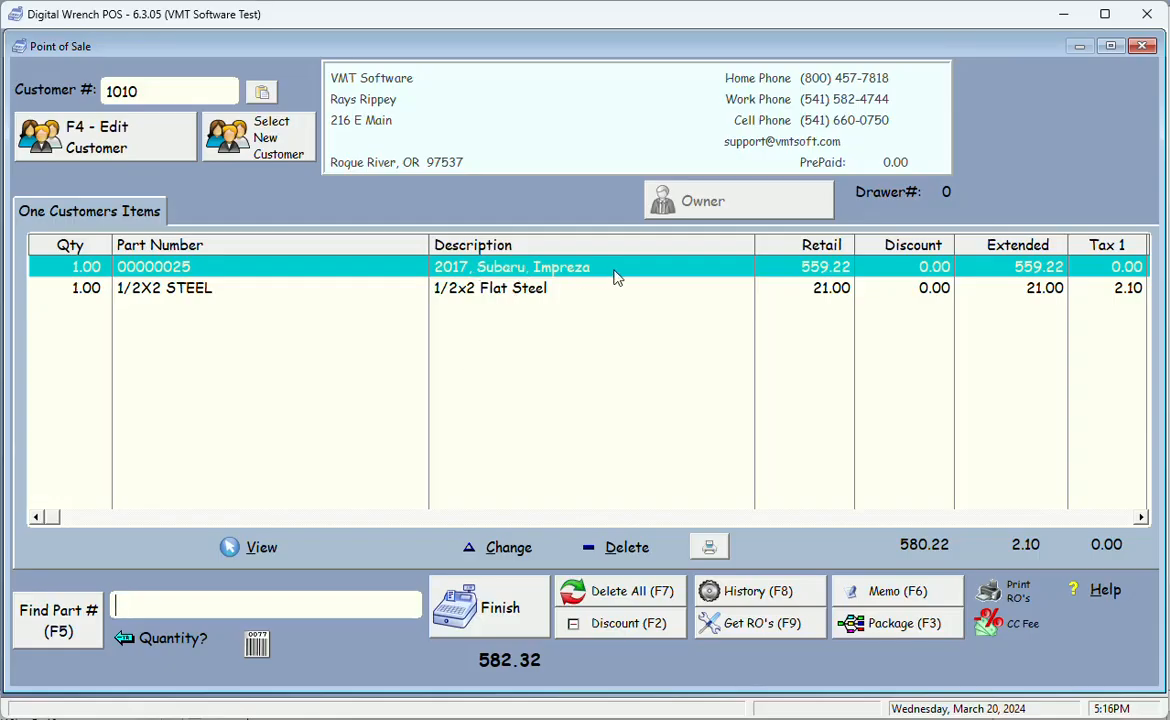
{"action": "left_click", "coordinate": [530, 297]}
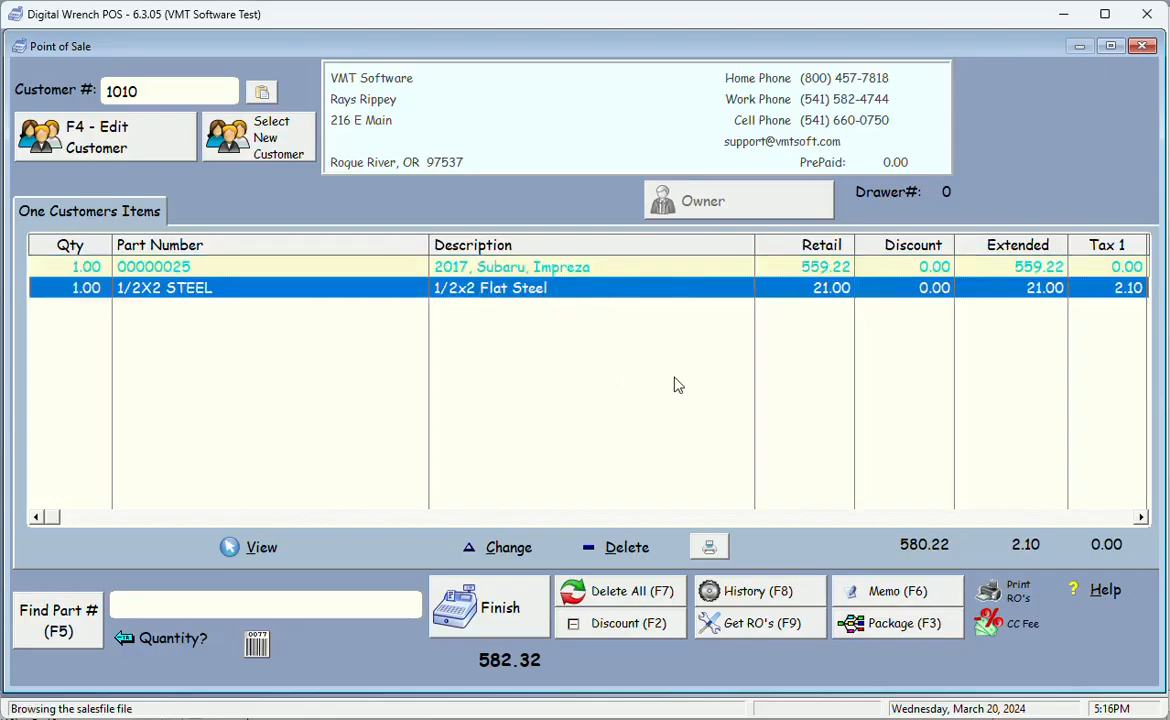
Step: Check out without a purchase order number, paying the full 582.32 by credit card, and review the invoice preview before closing it
{"action": "left_click", "coordinate": [519, 602]}
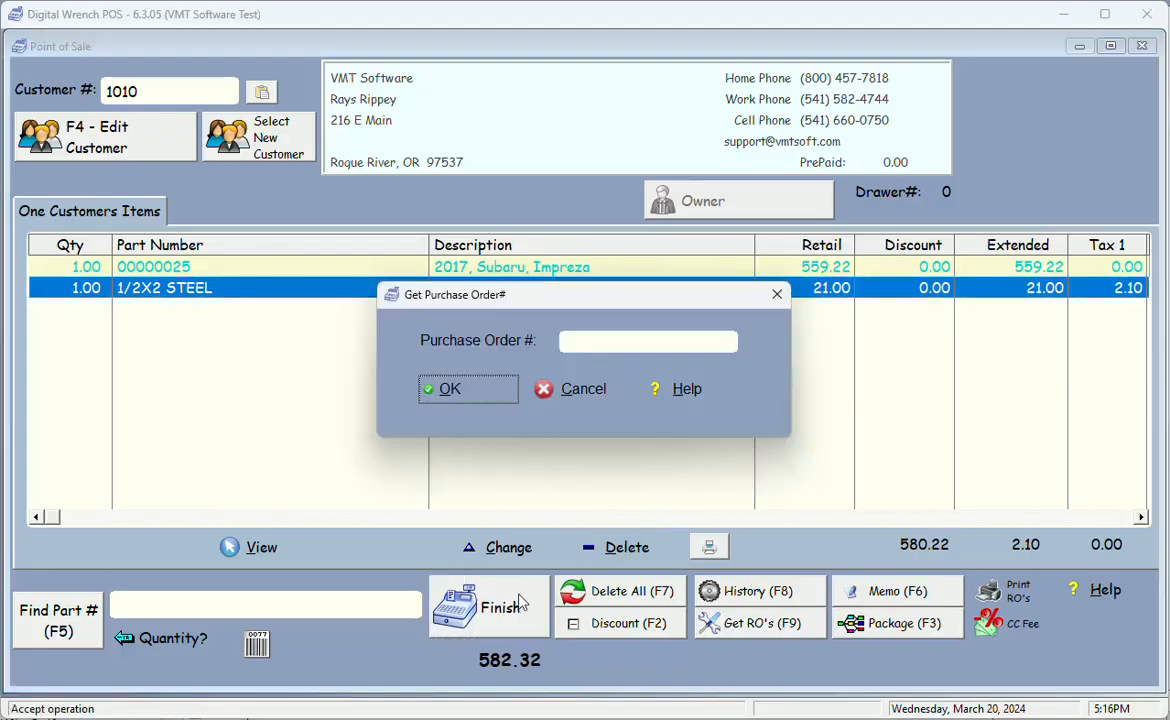
{"action": "left_click", "coordinate": [509, 391]}
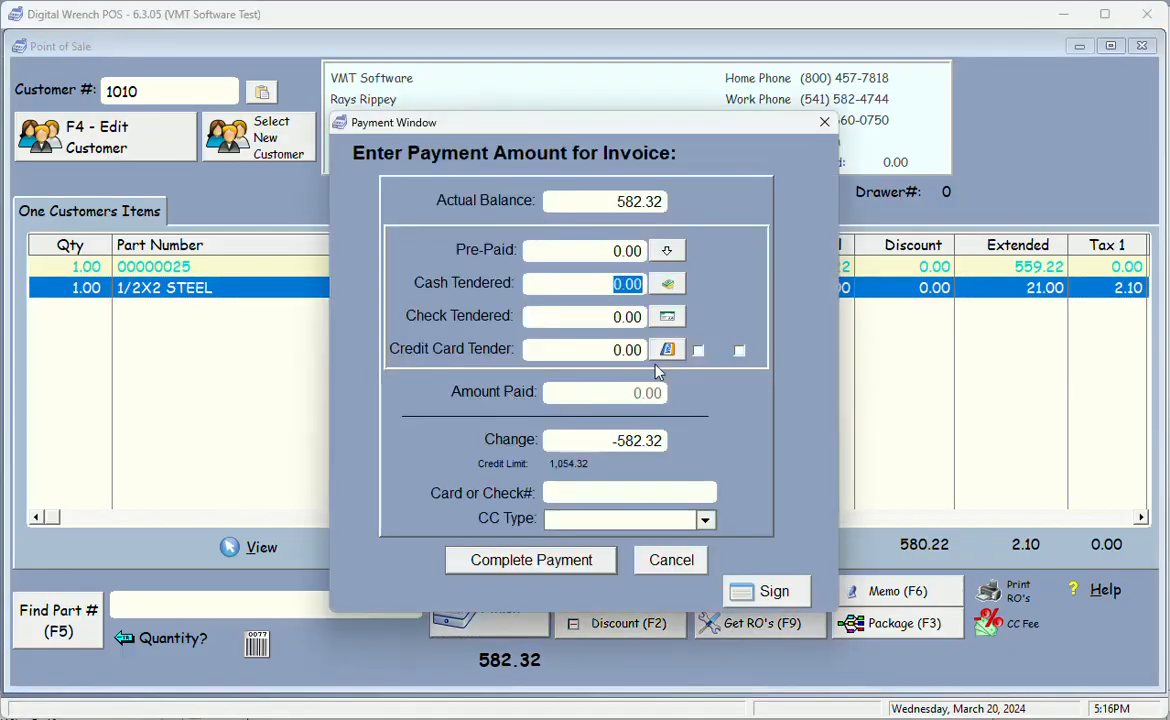
{"action": "key", "text": "Return"}
{"action": "left_click", "coordinate": [583, 404]}
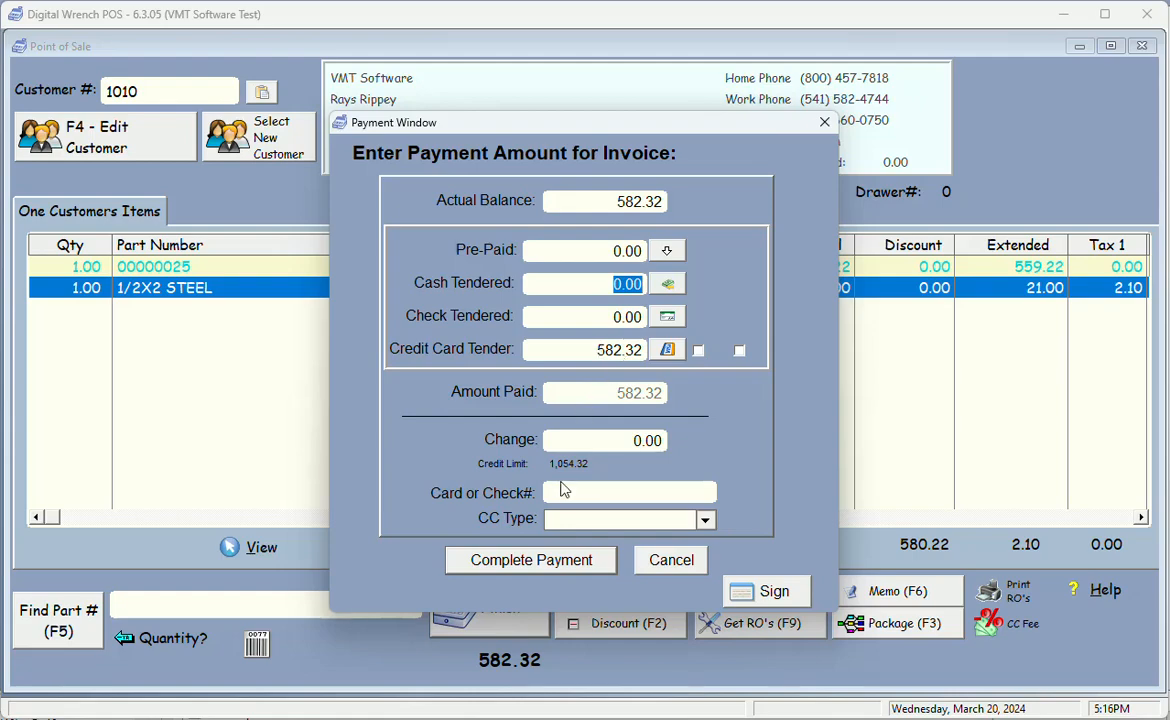
{"action": "left_click", "coordinate": [541, 560]}
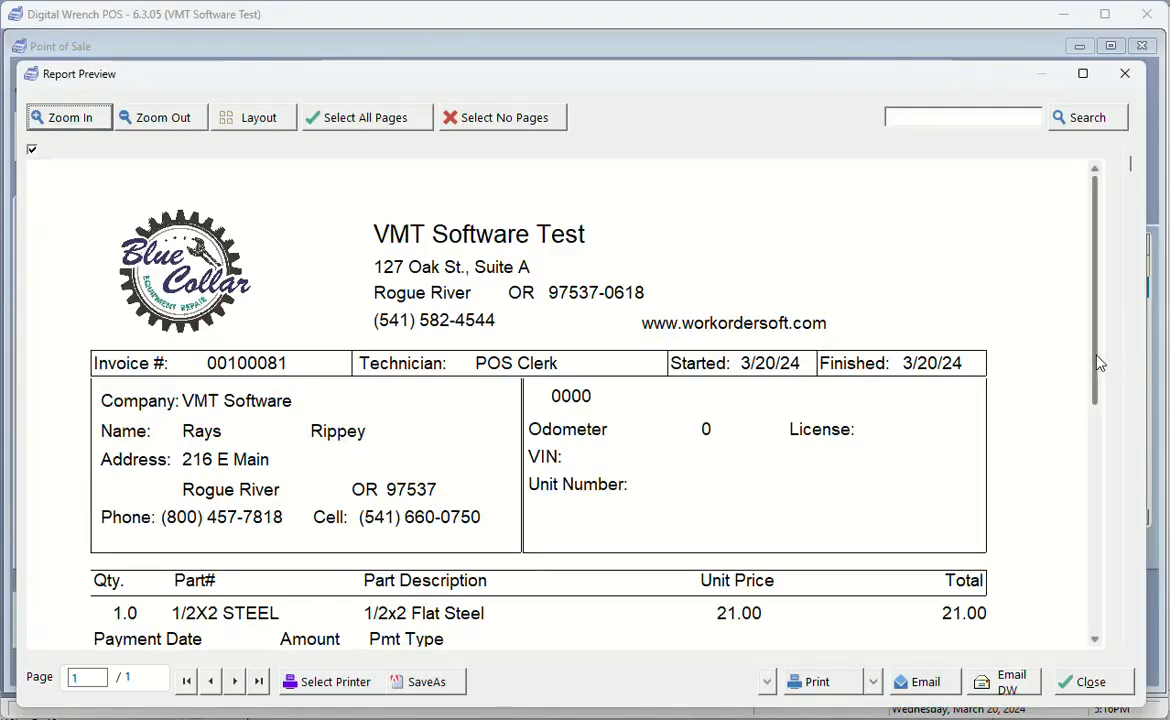
{"action": "mouse_move", "coordinate": [1097, 360]}
{"action": "left_mouse_down"}
{"action": "mouse_move", "coordinate": [1092, 597]}
{"action": "mouse_move", "coordinate": [1096, 500]}
{"action": "left_mouse_up"}
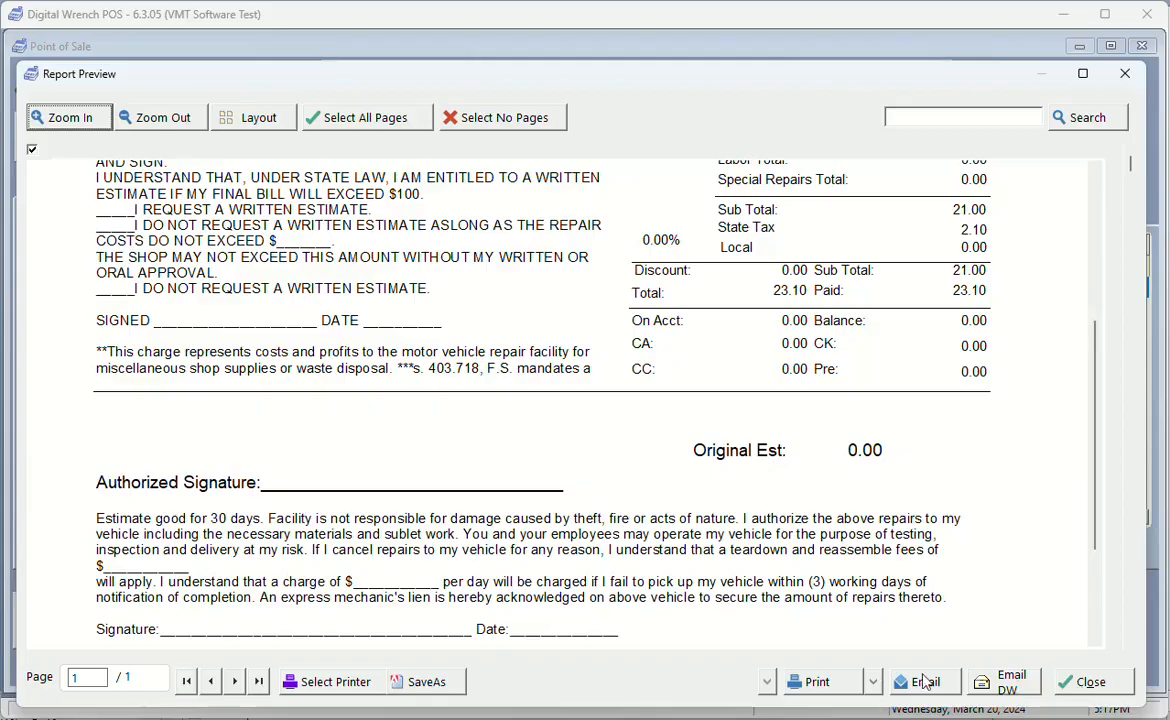
{"action": "left_click", "coordinate": [1086, 683]}
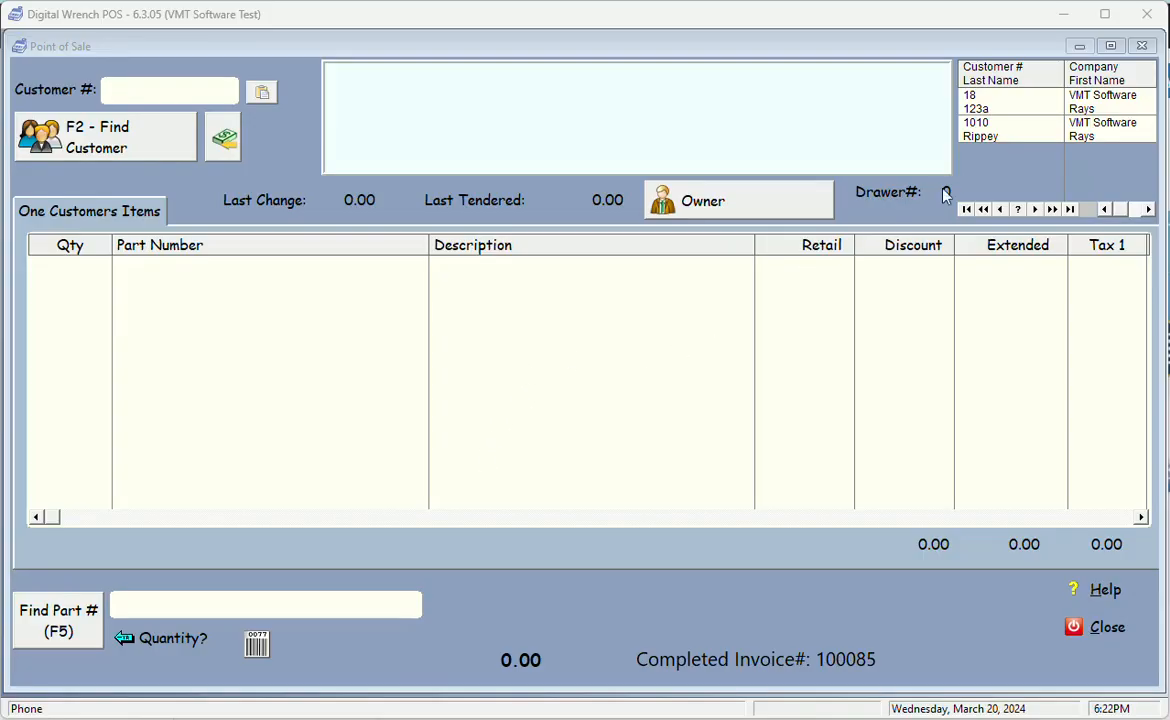
Step: Start a new sale for the recent VMT Software customer with last name Rippey, switching the credit card fee on and back off
{"action": "double_click", "coordinate": [997, 135]}
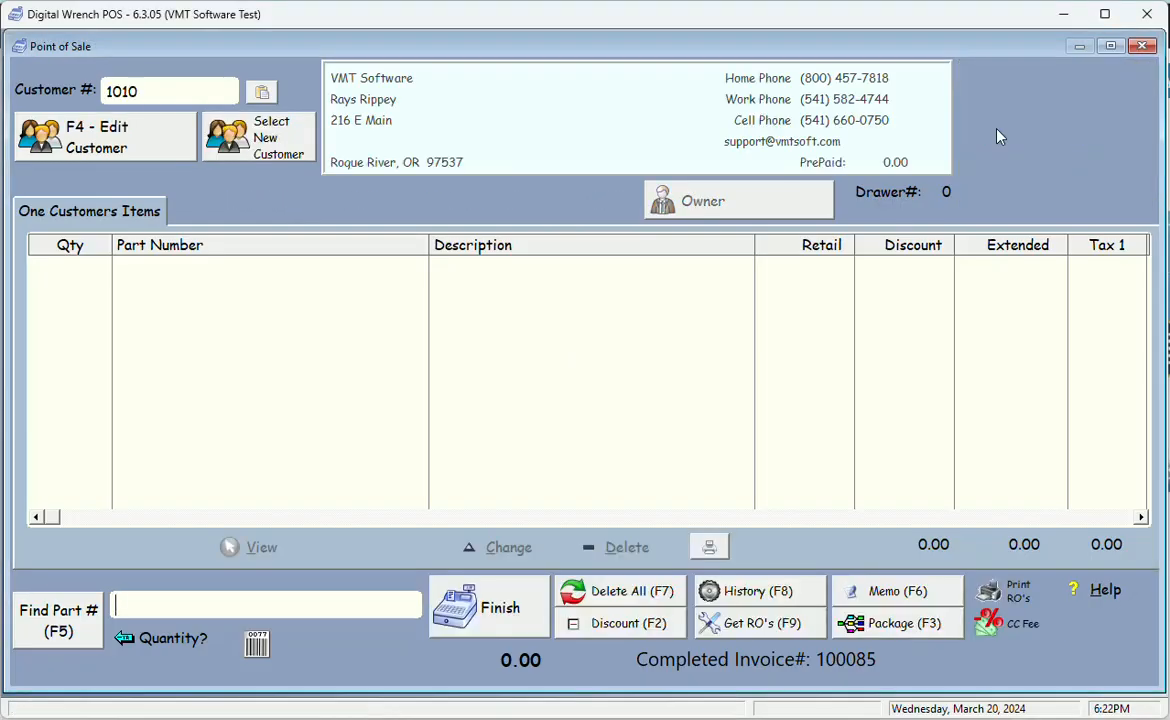
{"action": "left_click", "coordinate": [995, 626]}
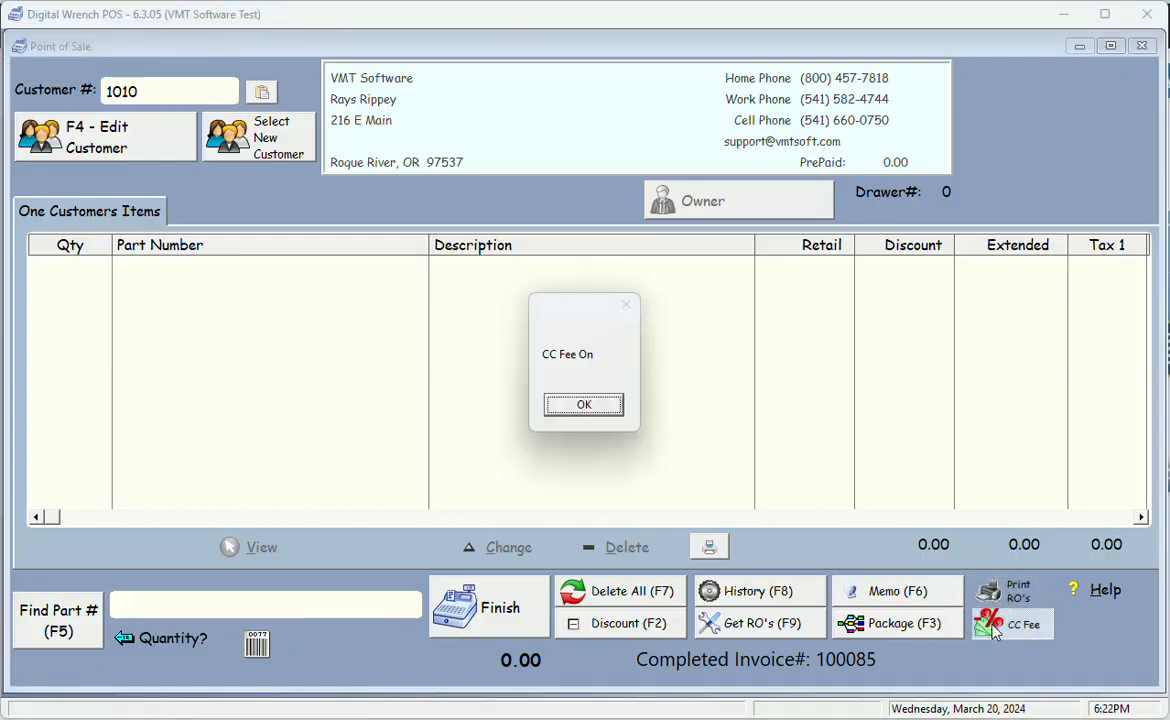
{"action": "left_click", "coordinate": [583, 404]}
{"action": "left_click", "coordinate": [1012, 624]}
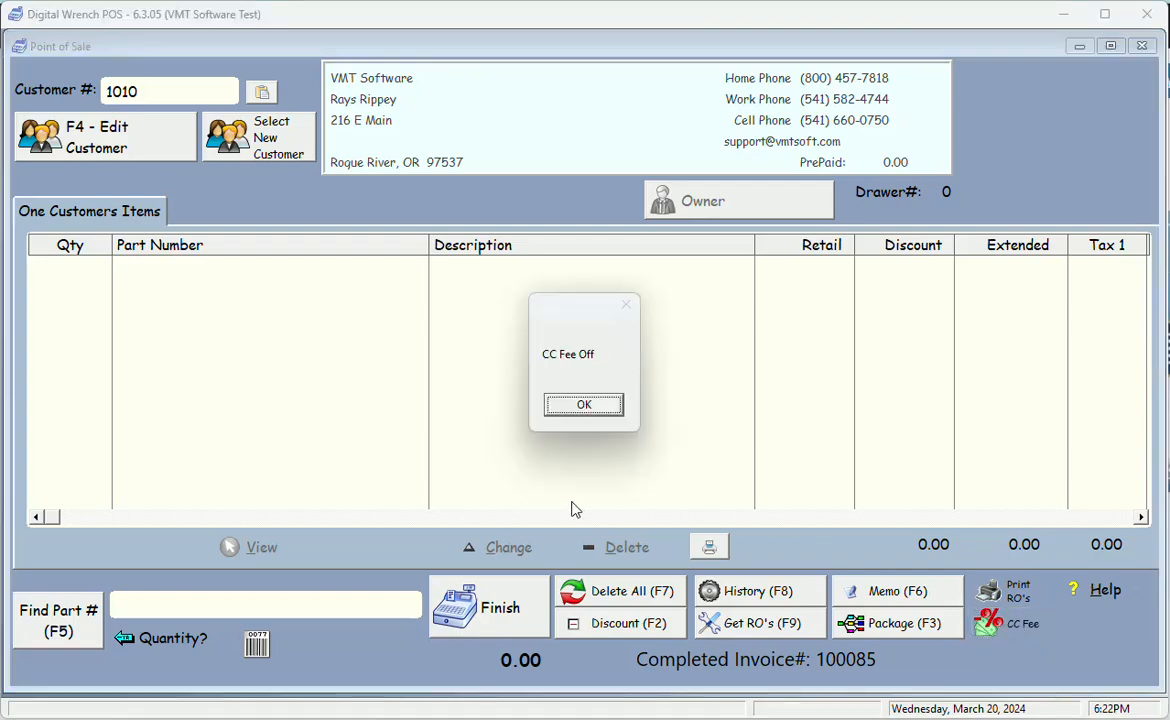
{"action": "left_click", "coordinate": [572, 412]}
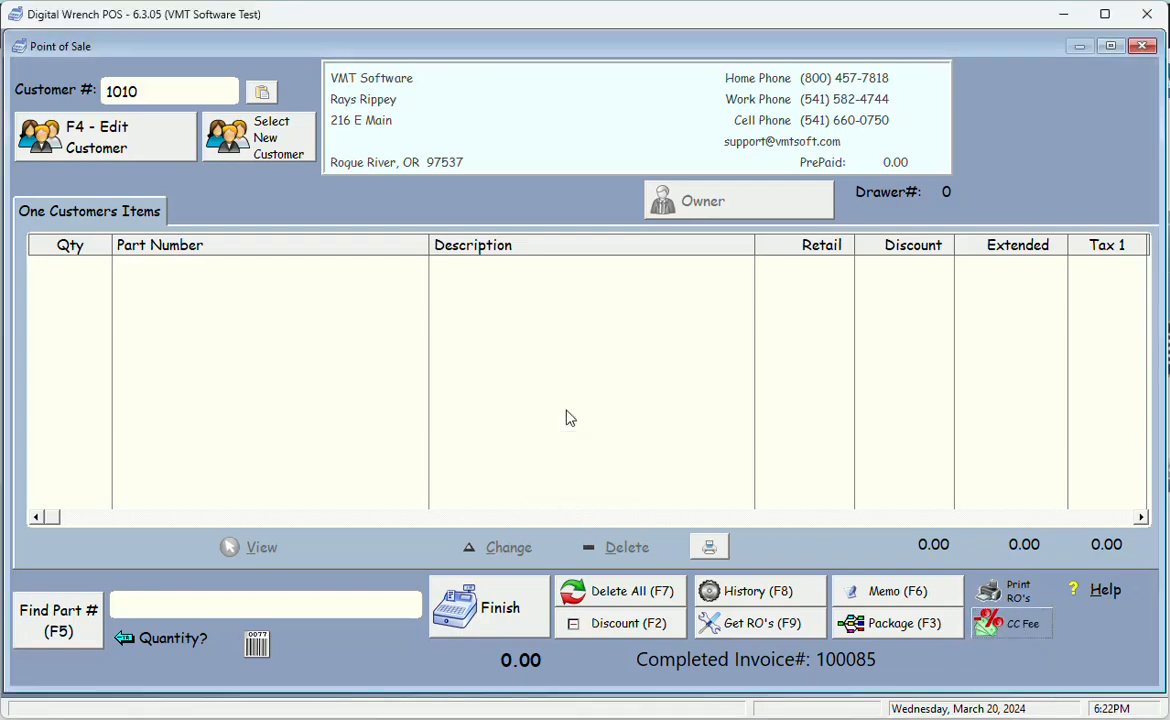
Step: Enable printing of repair orders for the sale and bring in the customer's 200.72 repair order
{"action": "left_click", "coordinate": [1016, 597]}
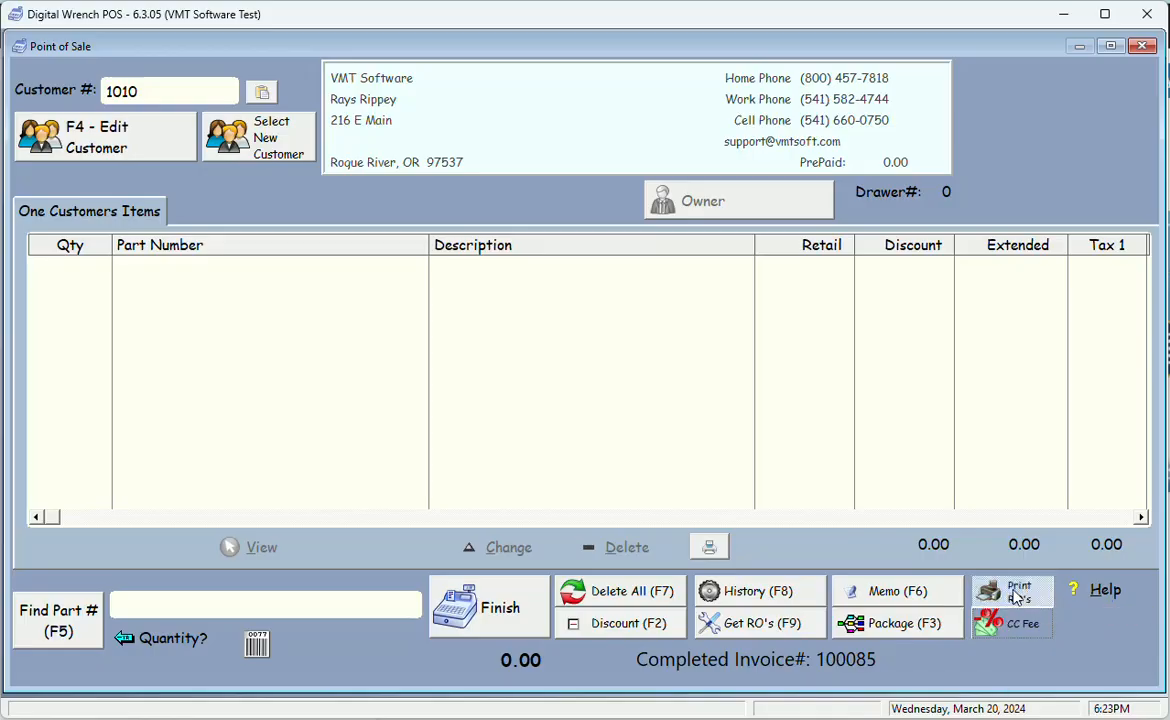
{"action": "left_click", "coordinate": [783, 632]}
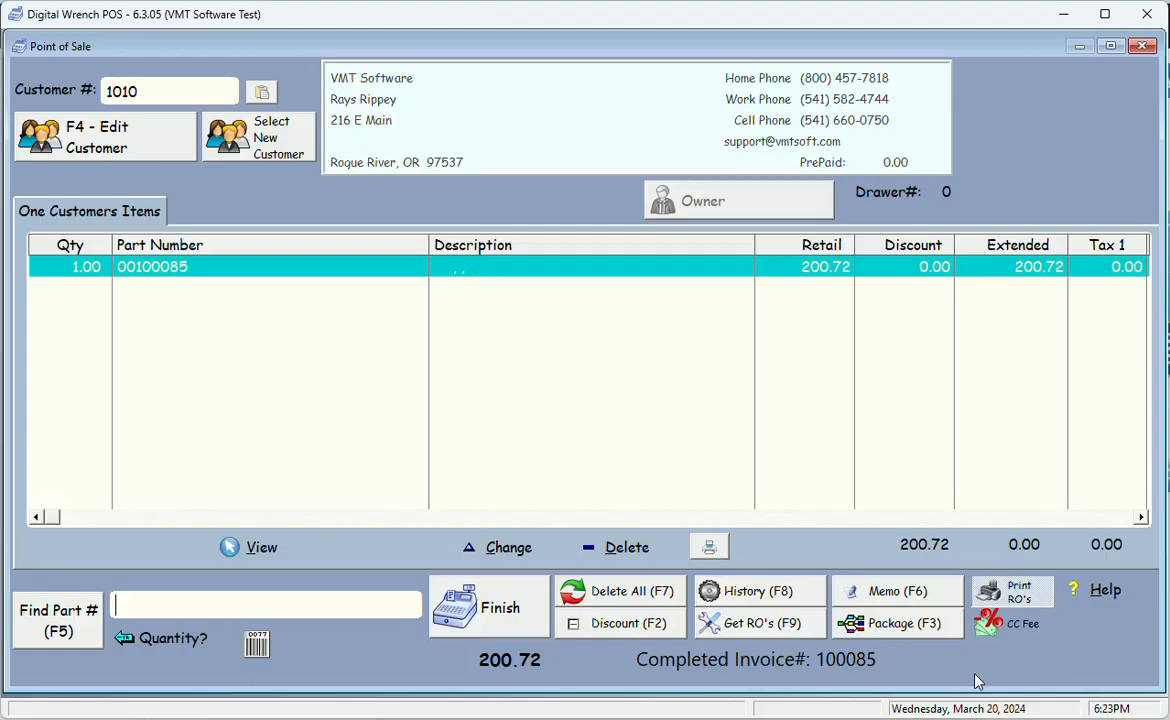
Step: Check out without a purchase order number, paying the full 200.72 in cash, and view the repair order's invoice preview before closing it
{"action": "left_click", "coordinate": [505, 620]}
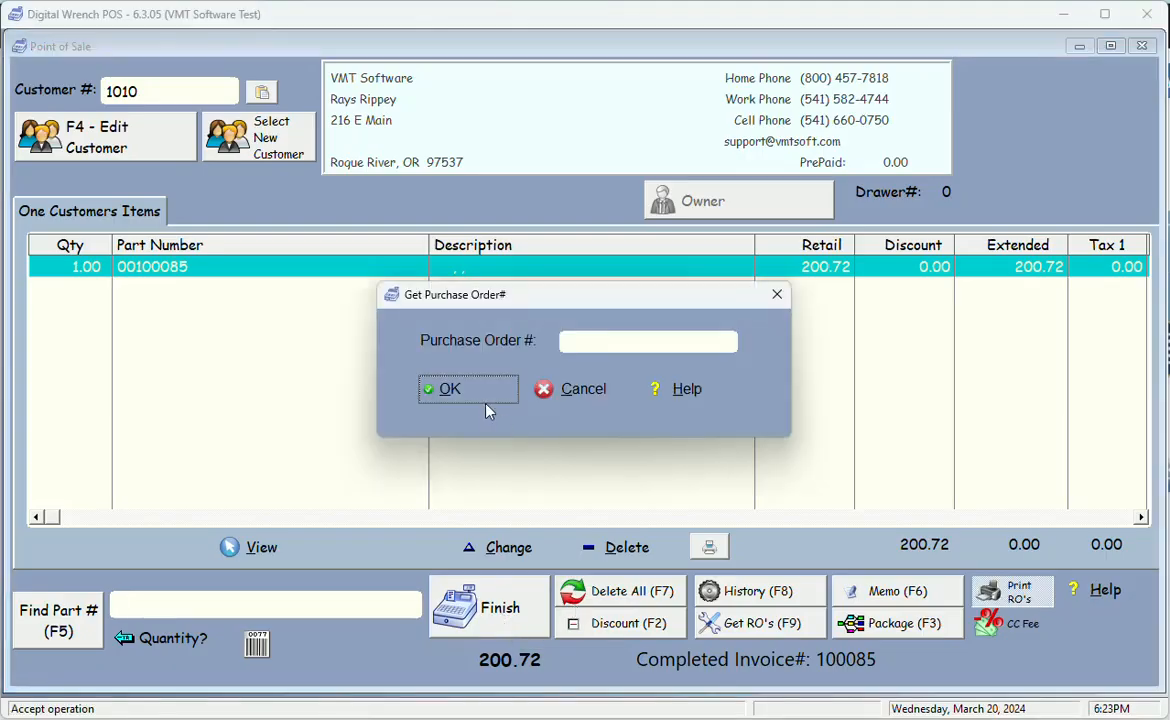
{"action": "left_click", "coordinate": [481, 392]}
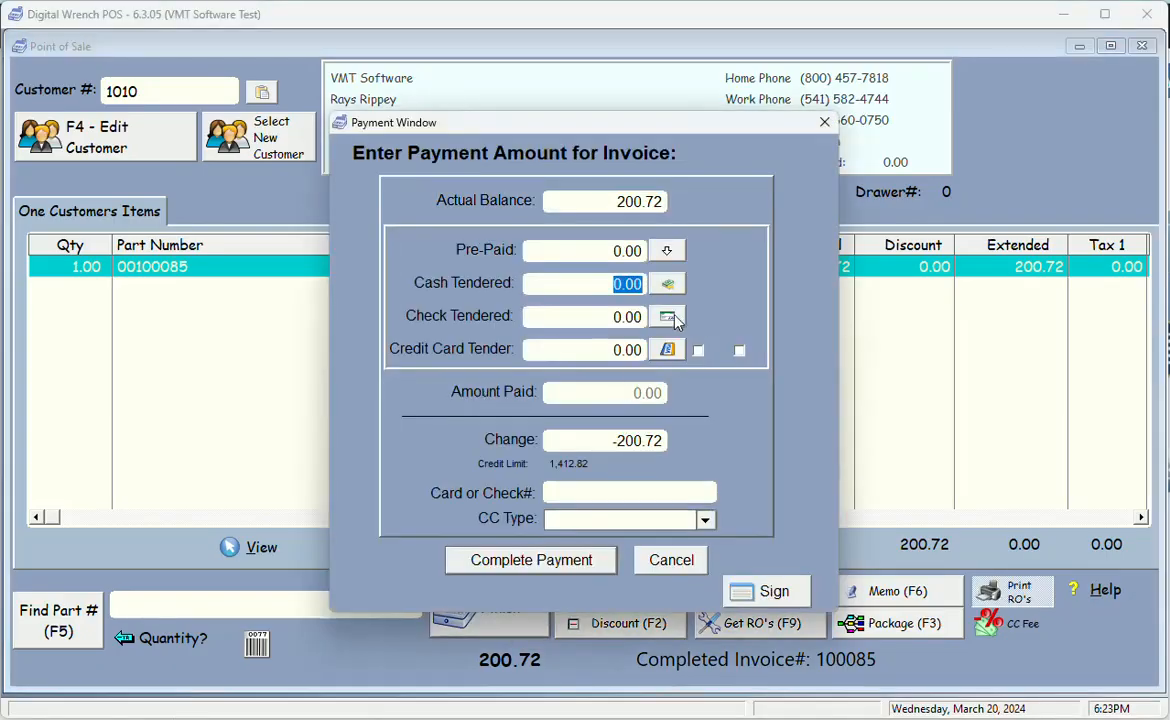
{"action": "left_click", "coordinate": [662, 286]}
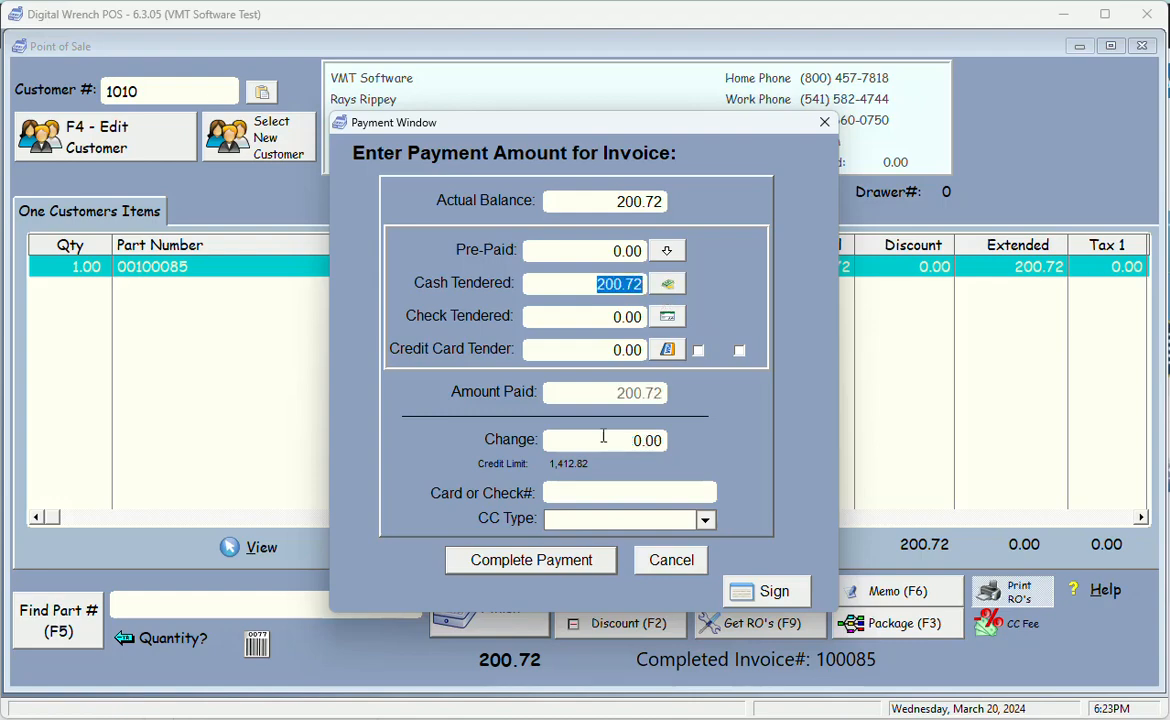
{"action": "left_click", "coordinate": [530, 561]}
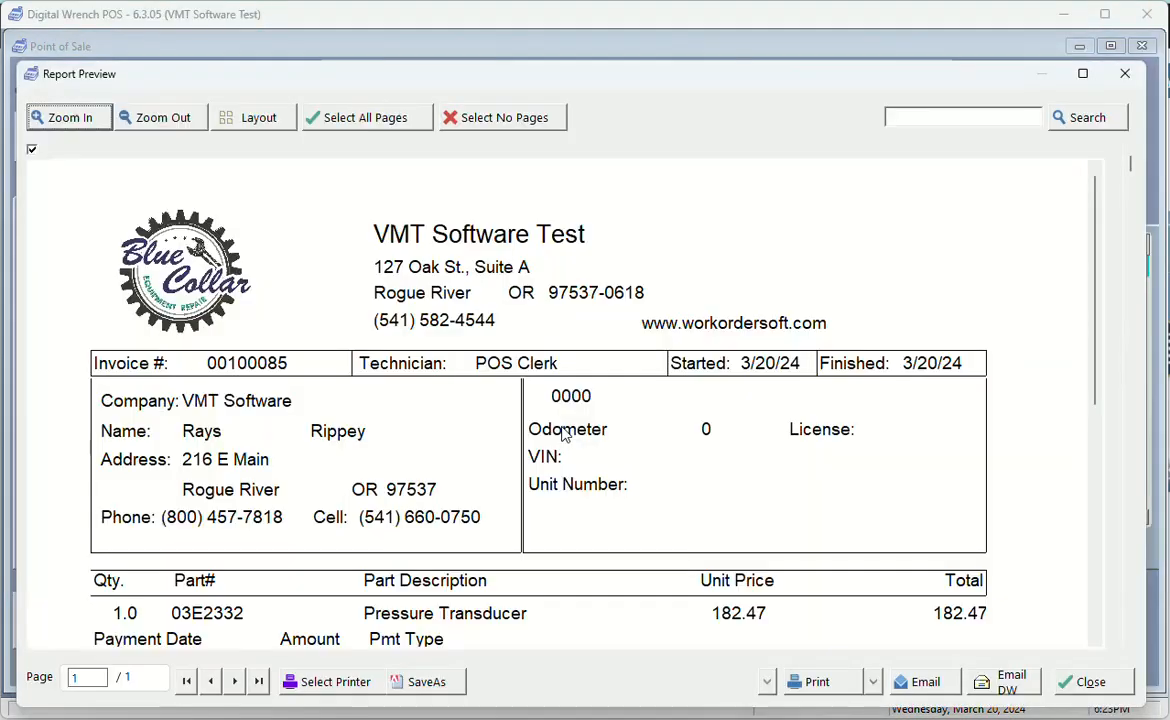
{"action": "left_click_drag", "start_coordinate": [1094, 347], "coordinate": [1097, 300]}
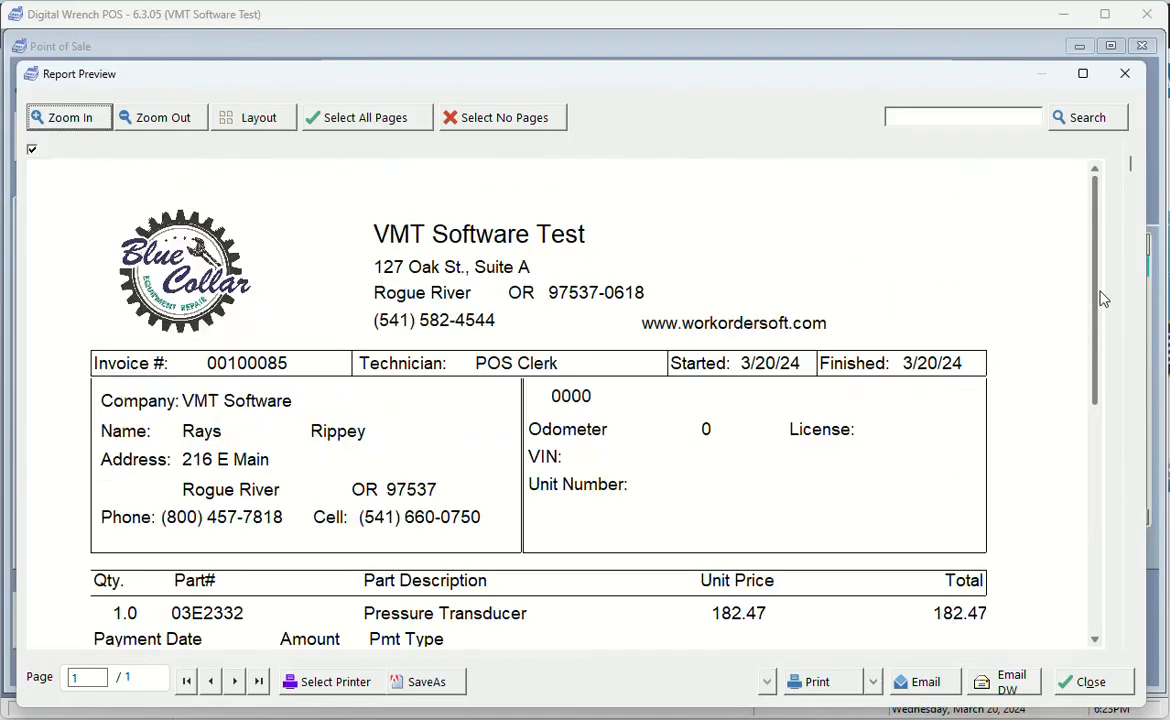
{"action": "left_click", "coordinate": [1090, 681]}
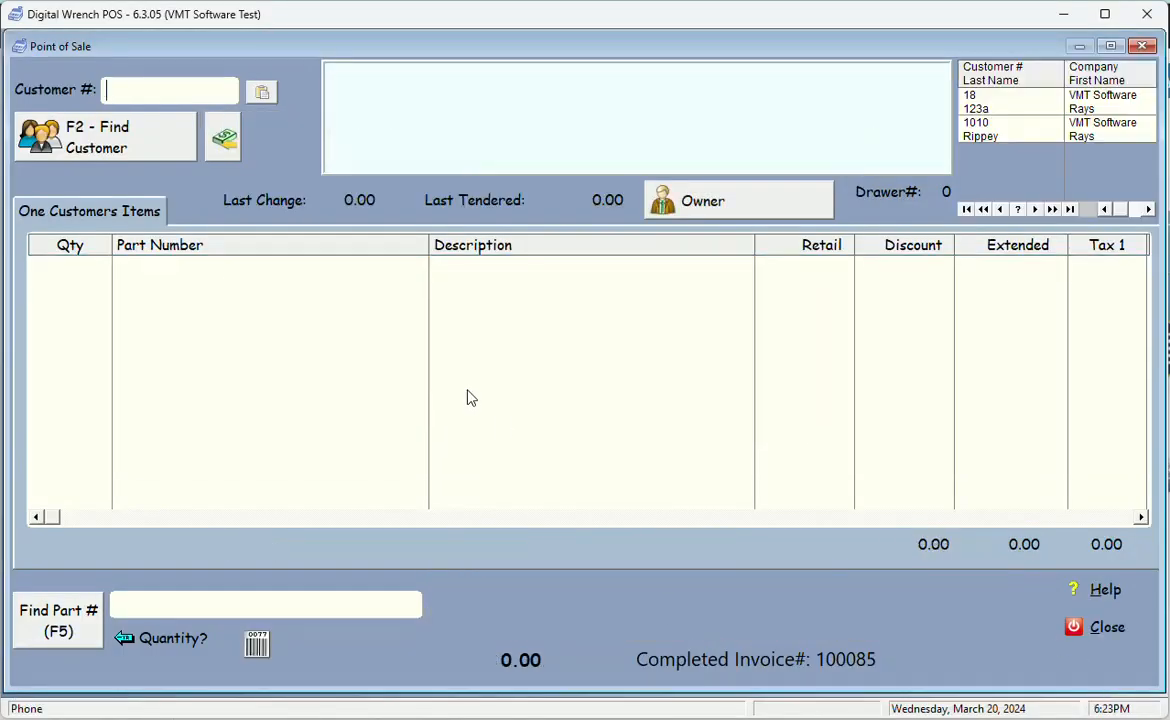
{"action": "left_click", "coordinate": [975, 123]}
{"action": "double_click", "coordinate": [977, 123]}
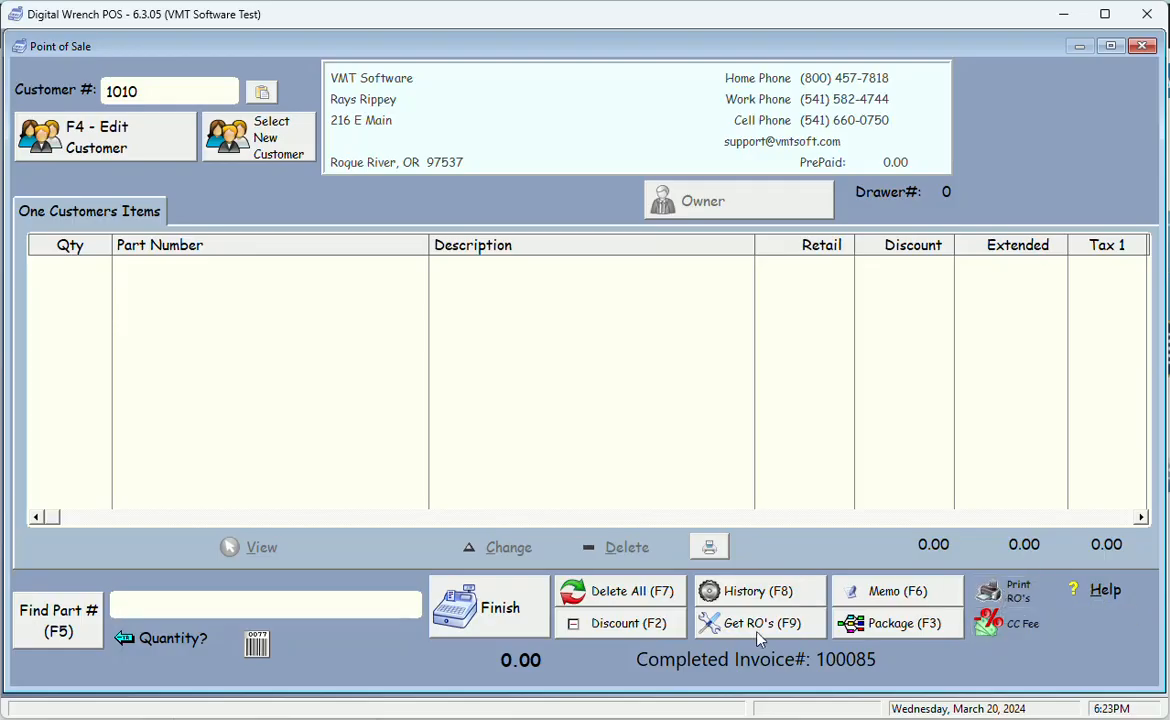
{"action": "left_click", "coordinate": [61, 636]}
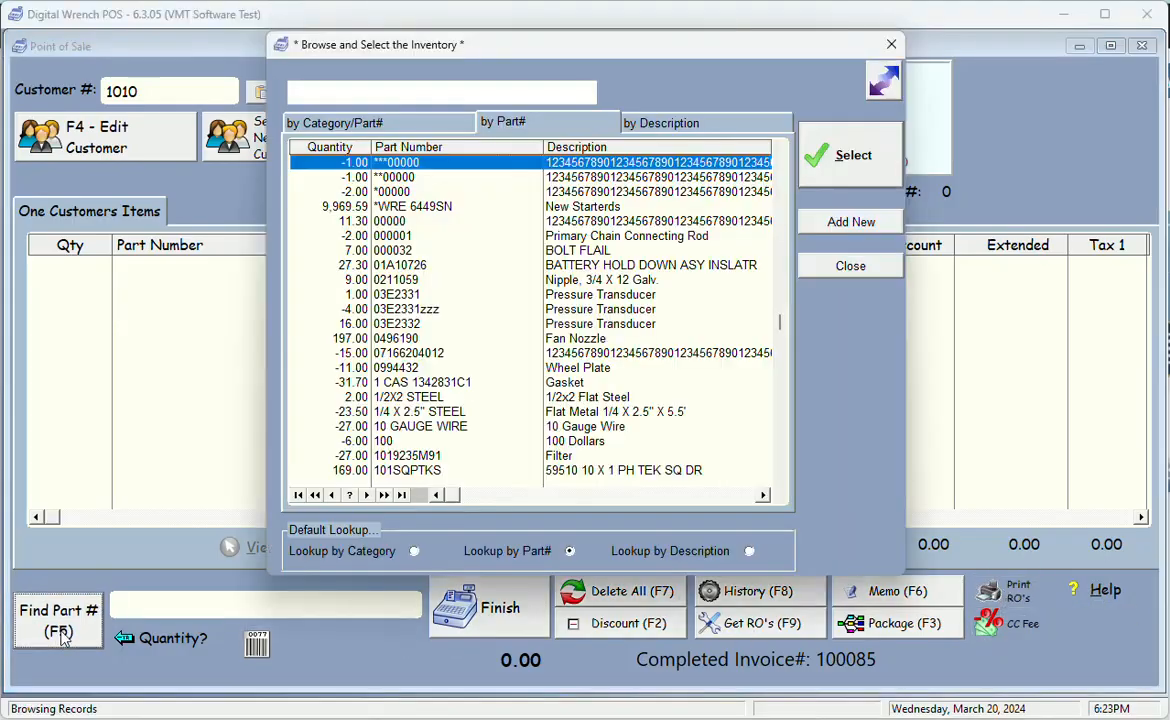
{"action": "double_click", "coordinate": [421, 351]}
{"action": "left_click", "coordinate": [80, 600]}
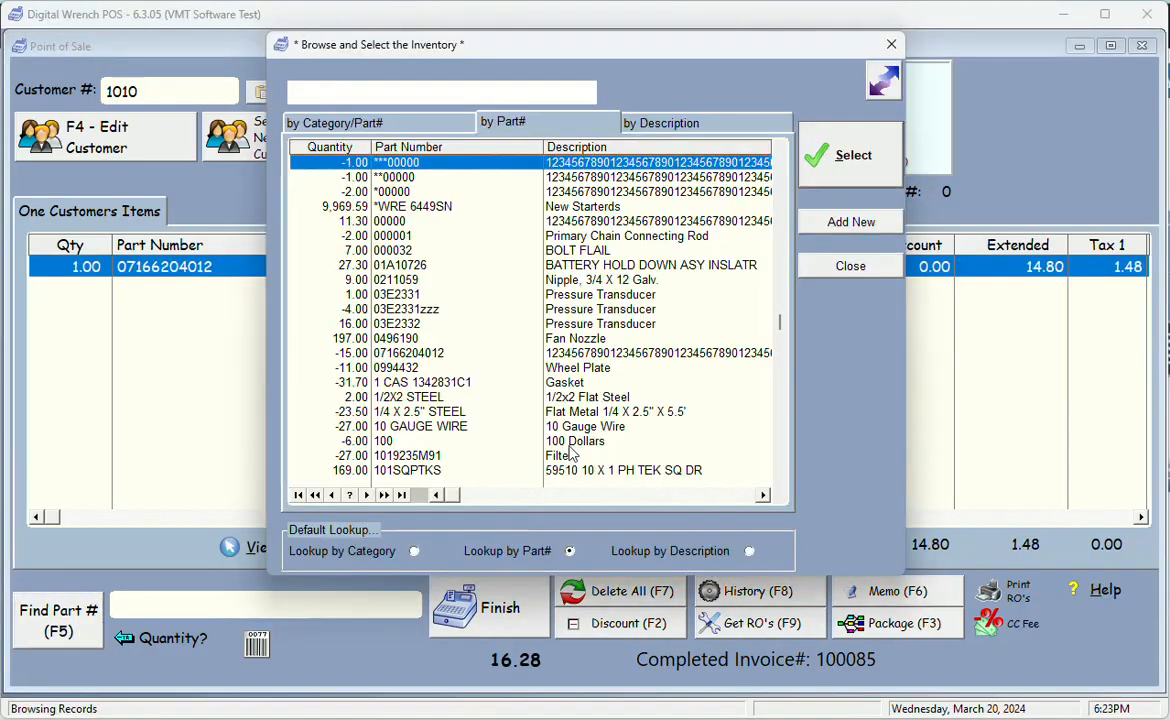
{"action": "double_click", "coordinate": [522, 404]}
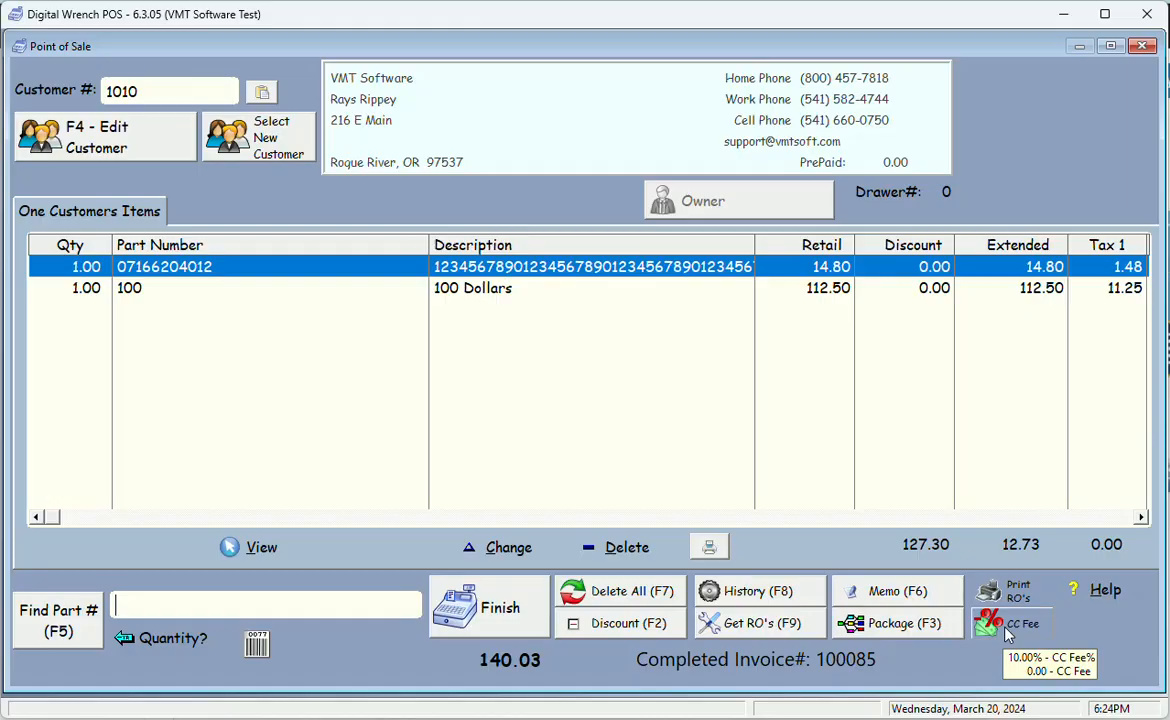
Step: Switch on the credit card fee for the sale and check out, paying the full 154.03 in cash
{"action": "left_click", "coordinate": [1020, 630]}
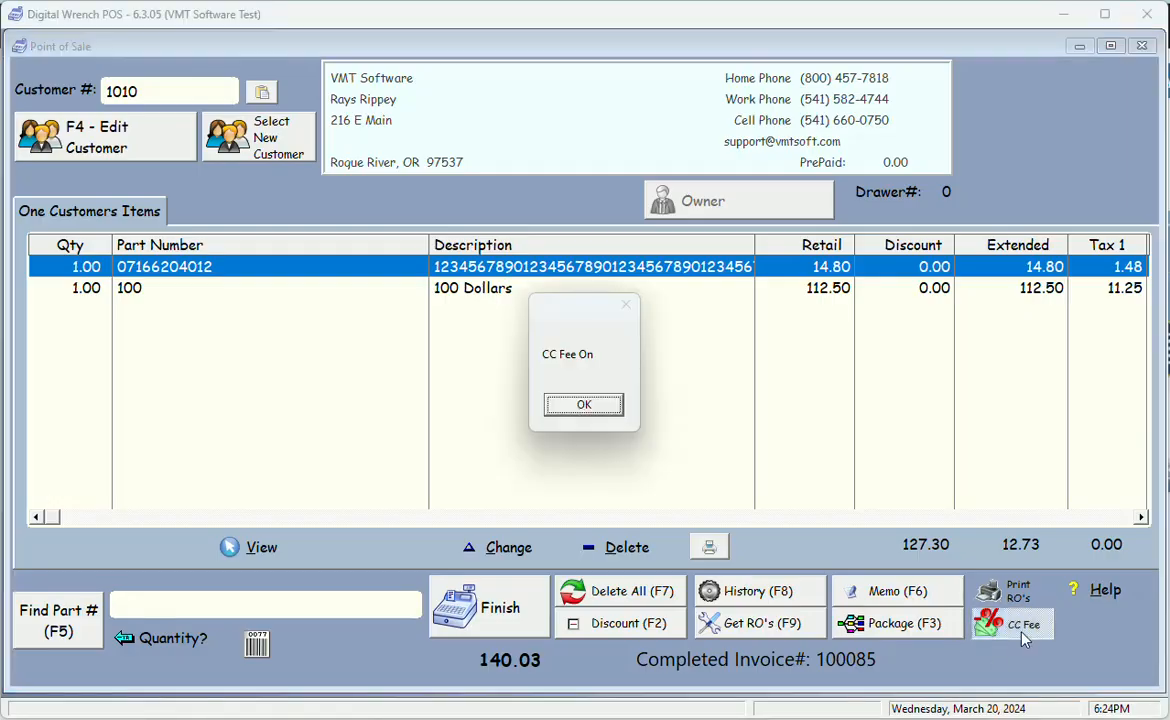
{"action": "left_click", "coordinate": [583, 405]}
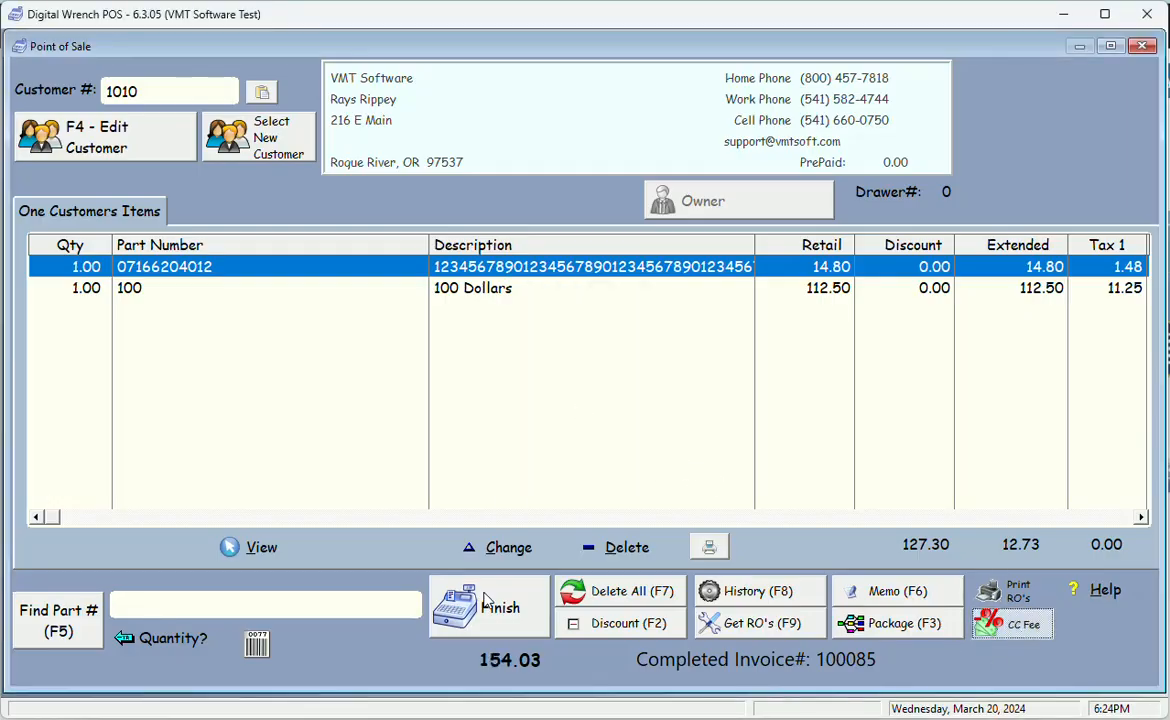
{"action": "left_click", "coordinate": [456, 392]}
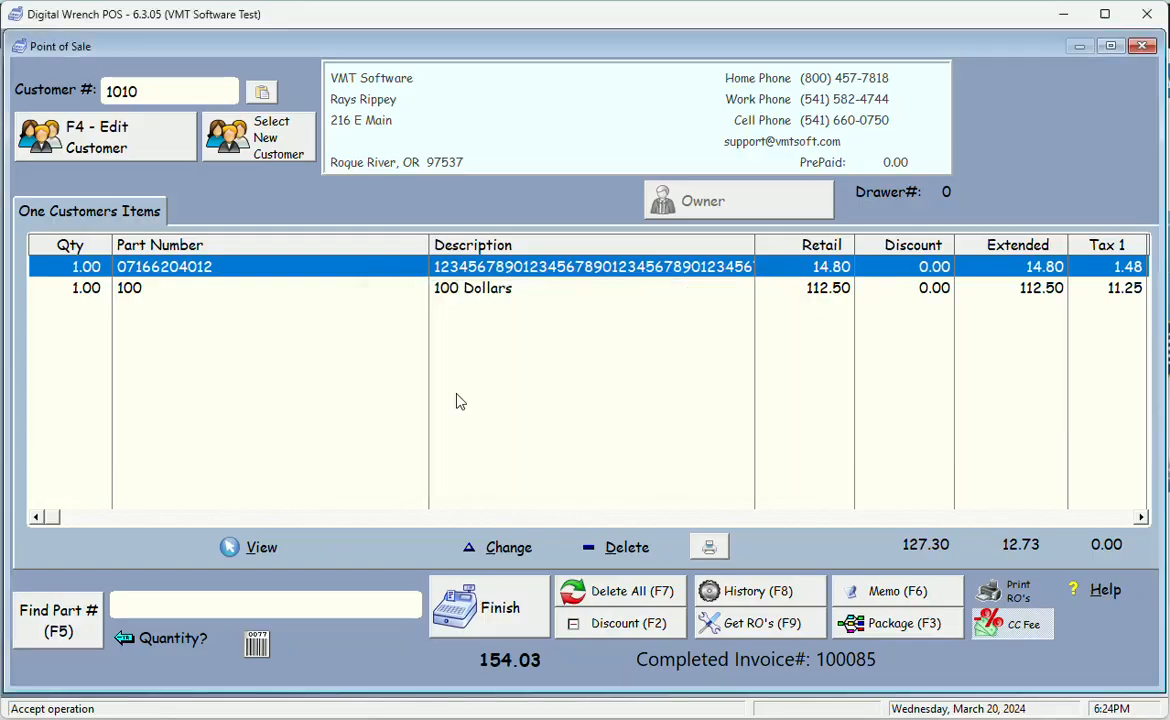
{"action": "left_click", "coordinate": [668, 284]}
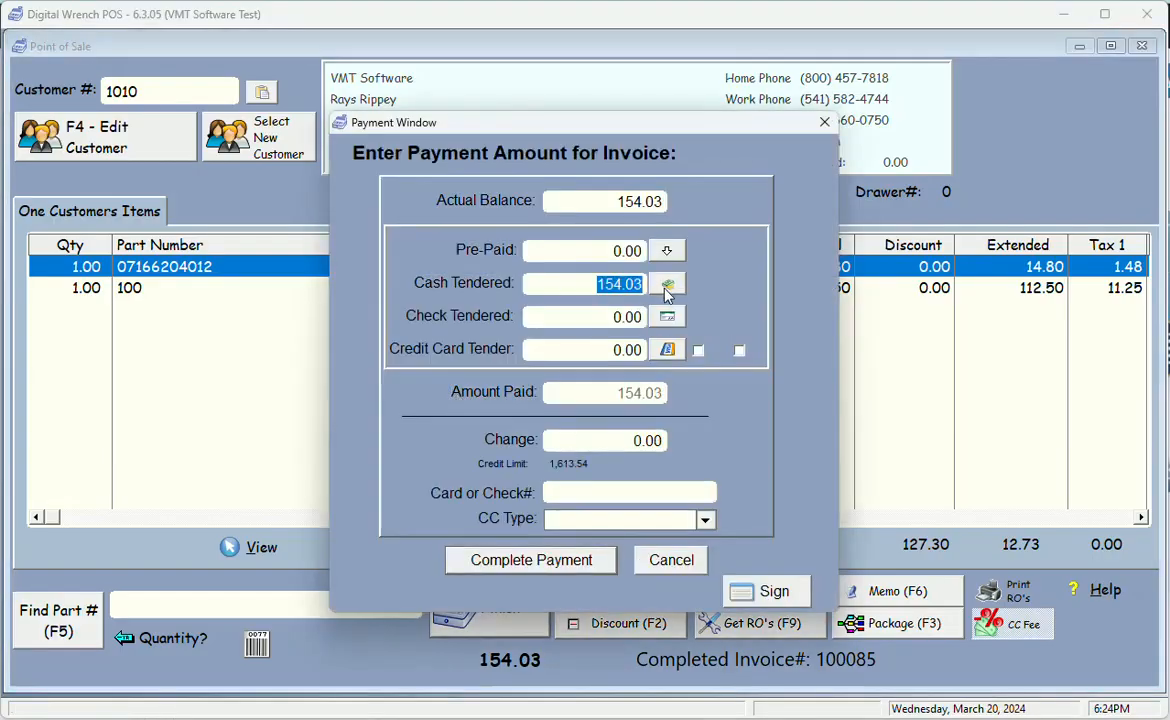
{"action": "left_click", "coordinate": [549, 577]}
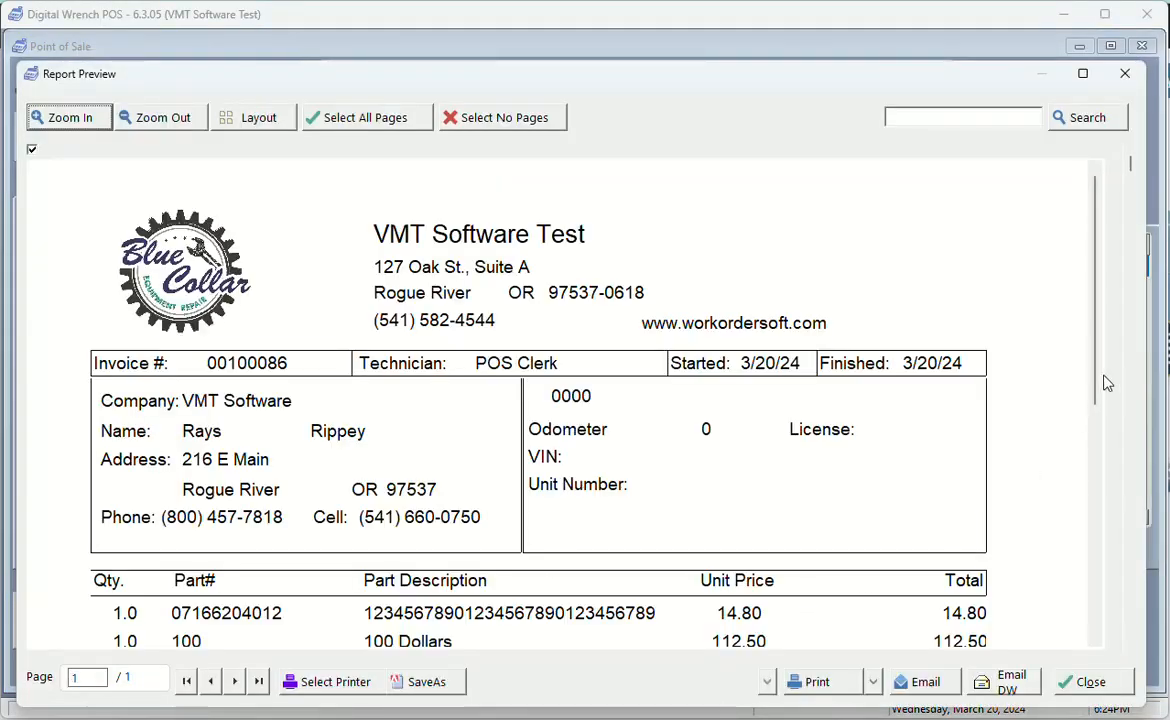
Step: Review the parts, payment and totals on the invoice preview, and close it
{"action": "left_click_drag", "start_coordinate": [1106, 384], "coordinate": [1103, 496]}
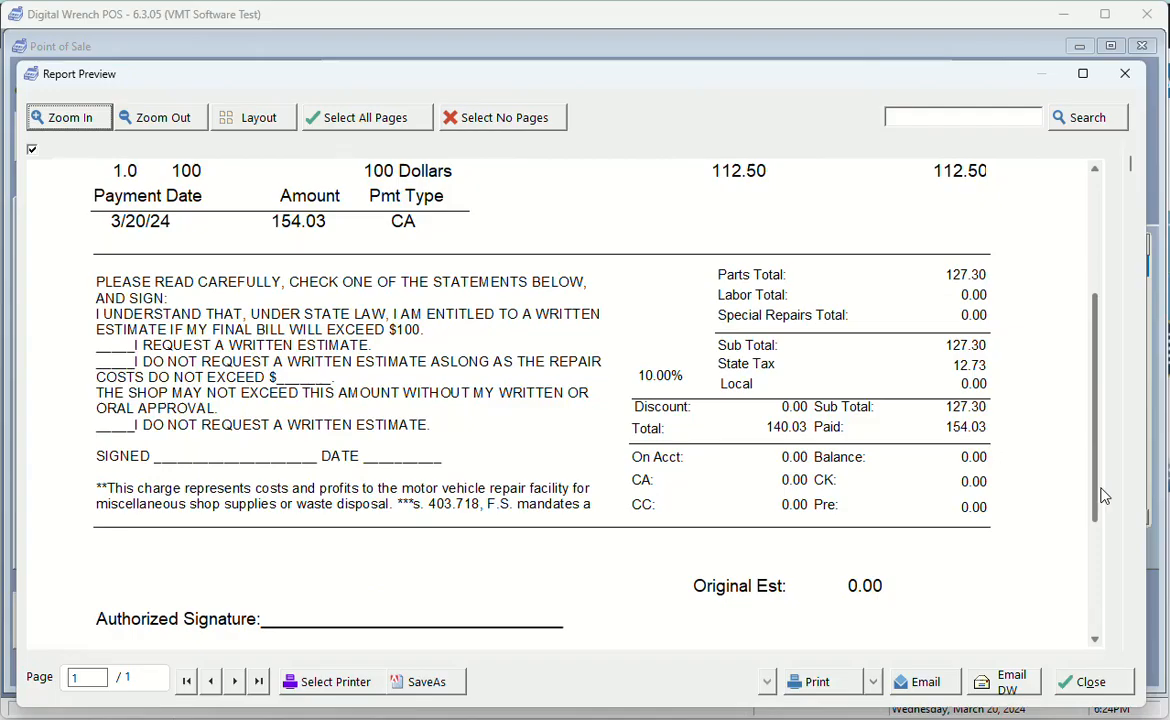
{"action": "left_click_drag", "start_coordinate": [1103, 496], "coordinate": [1097, 460]}
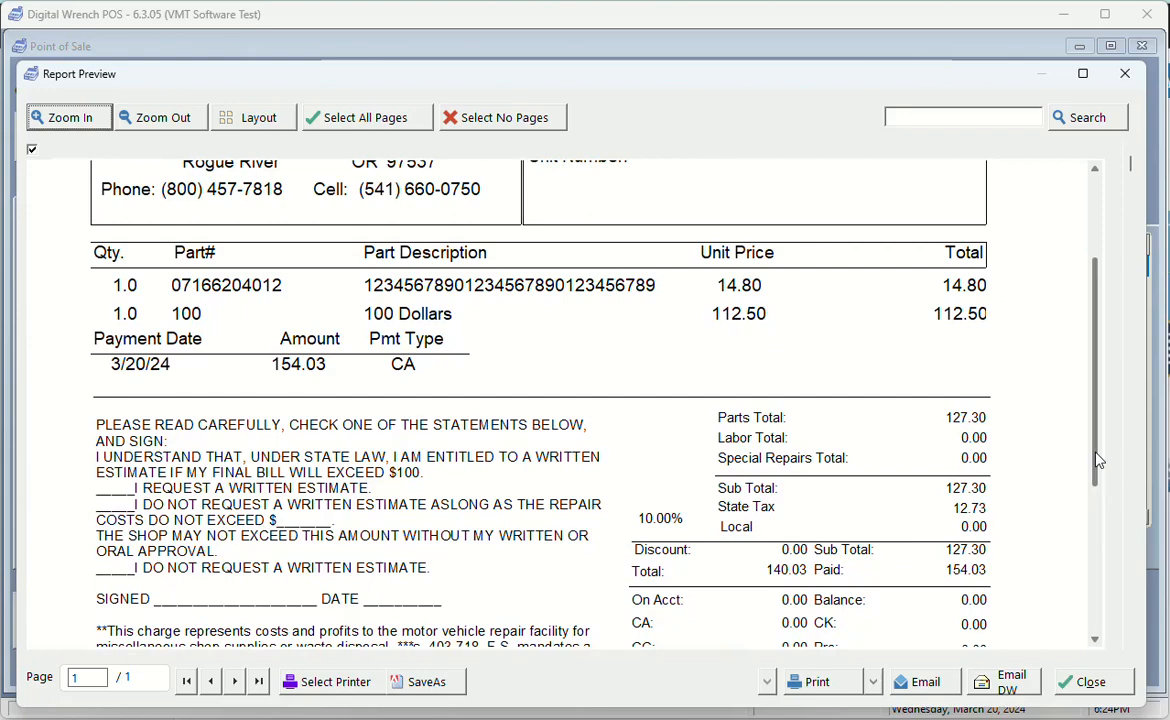
{"action": "left_click", "coordinate": [1078, 683]}
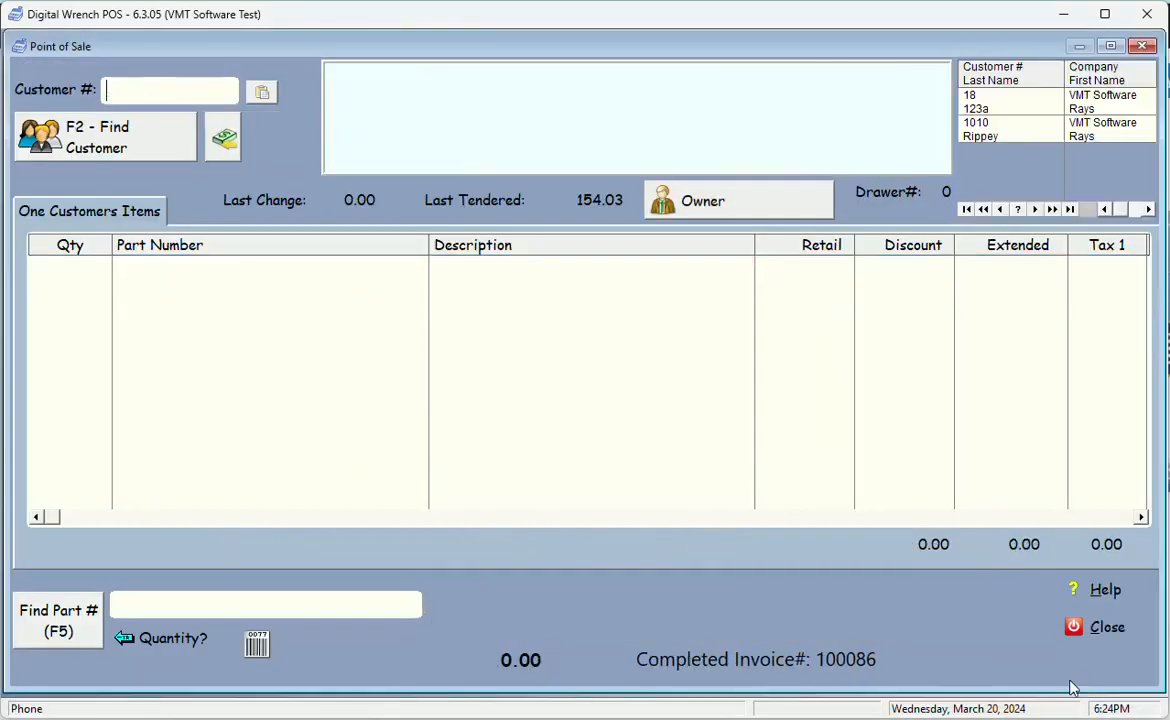
Step: Start a new sale for the same VMT Software customer and browse the customer's parts sales history before closing it
{"action": "left_click", "coordinate": [993, 137]}
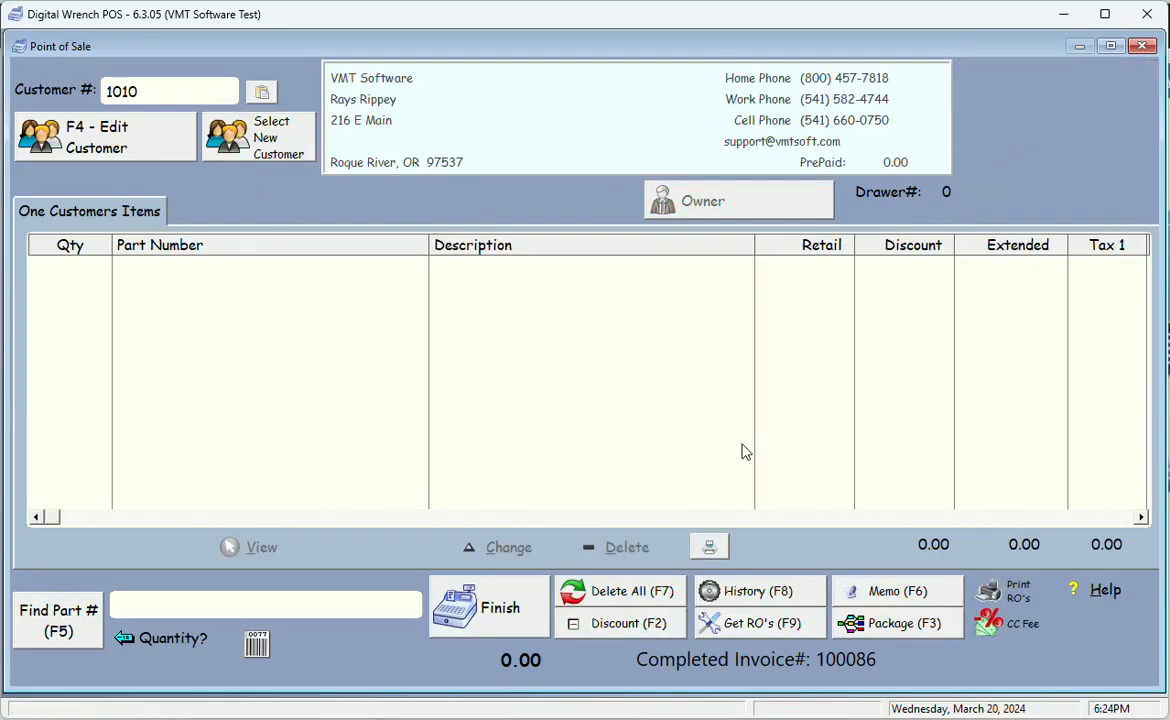
{"action": "left_click", "coordinate": [738, 594]}
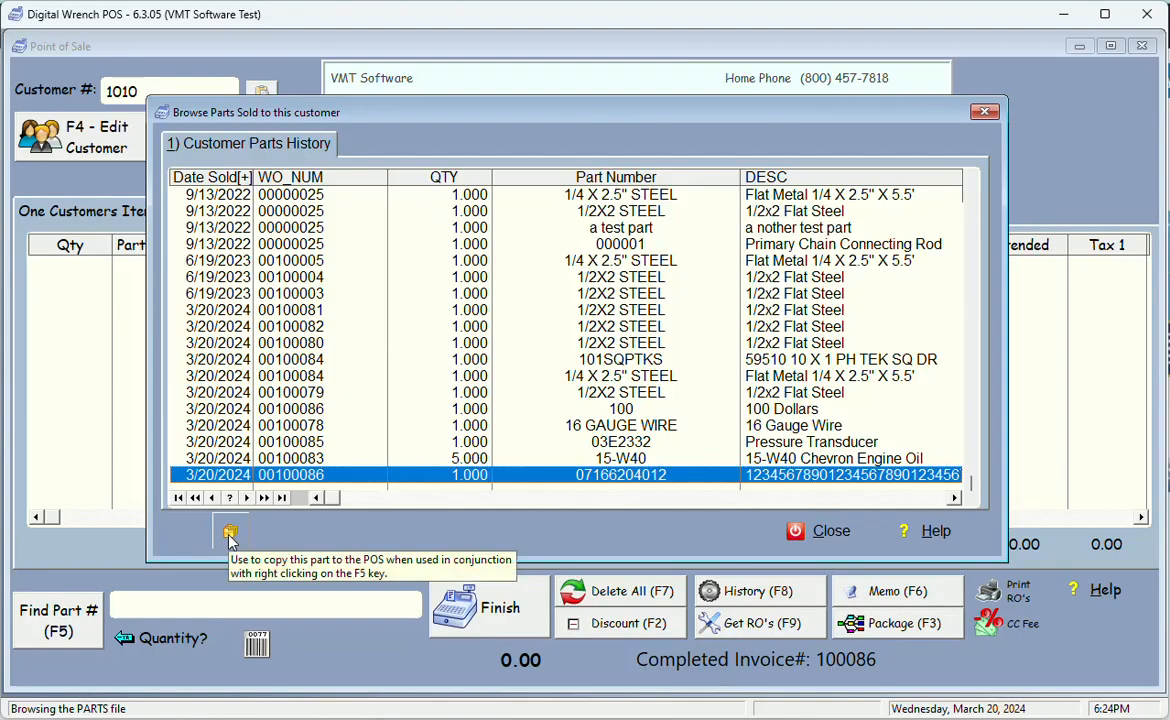
{"action": "left_click", "coordinate": [230, 534]}
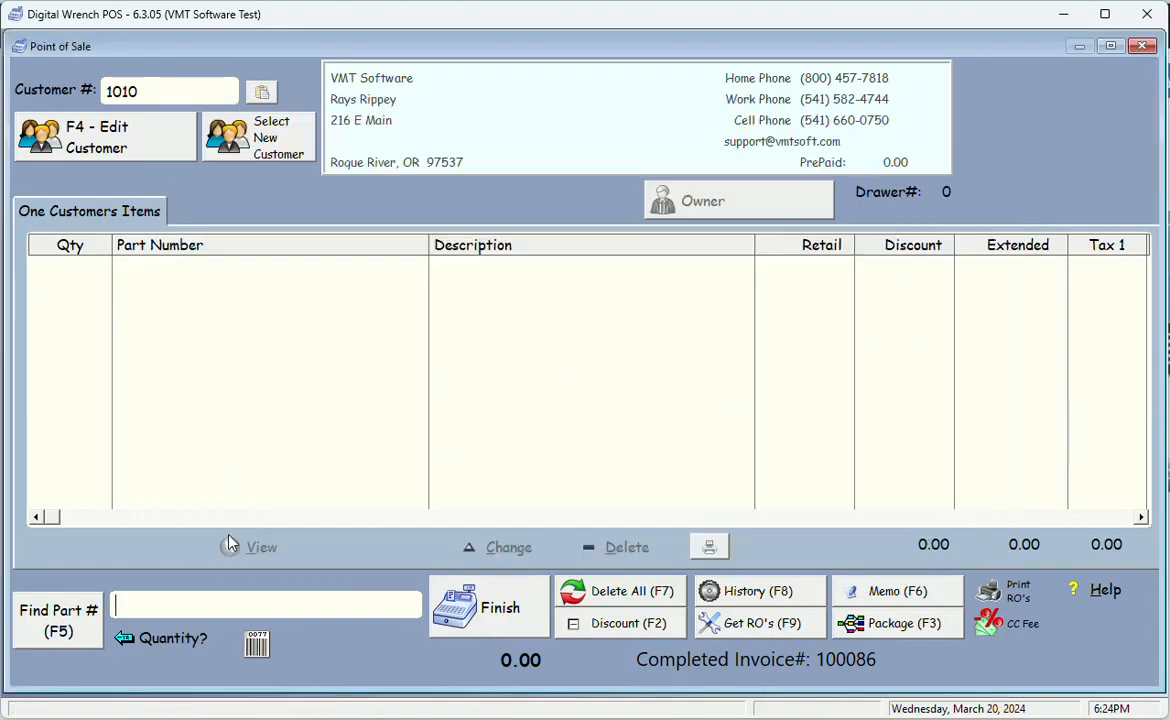
Step: Open the completed repair order of the last sale to check its fee and grand total, and leave it without changes
{"action": "left_click", "coordinate": [734, 632]}
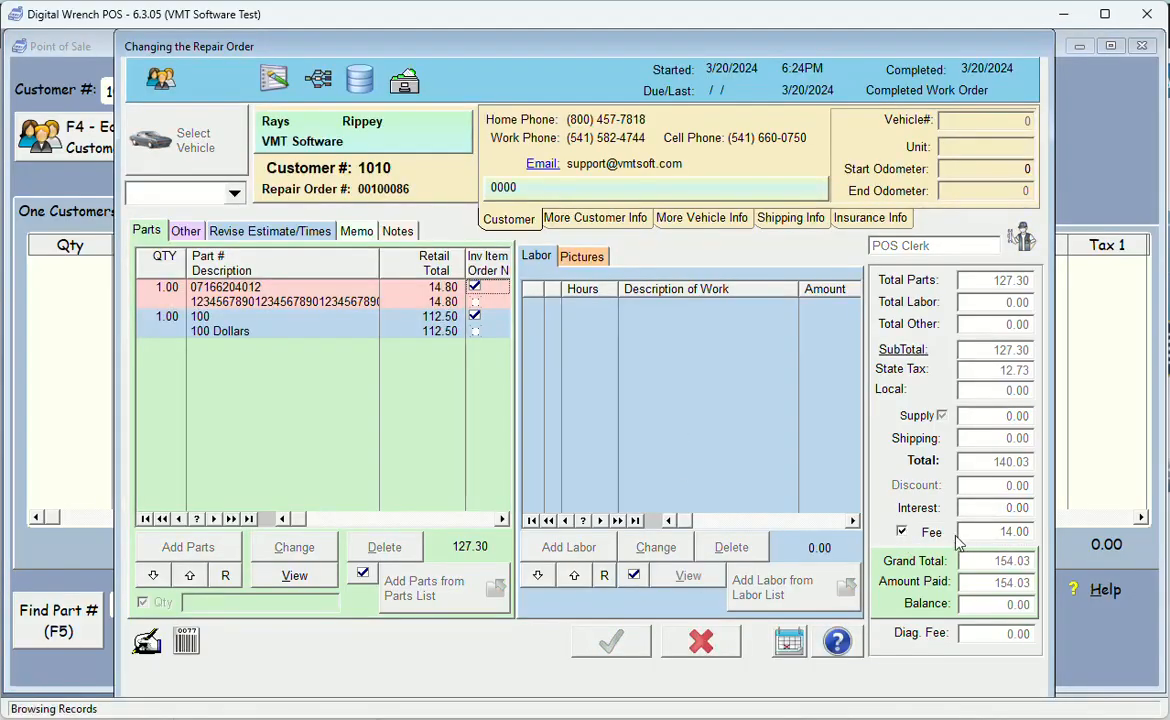
{"action": "left_click", "coordinate": [689, 644]}
{"action": "left_click", "coordinate": [583, 408]}
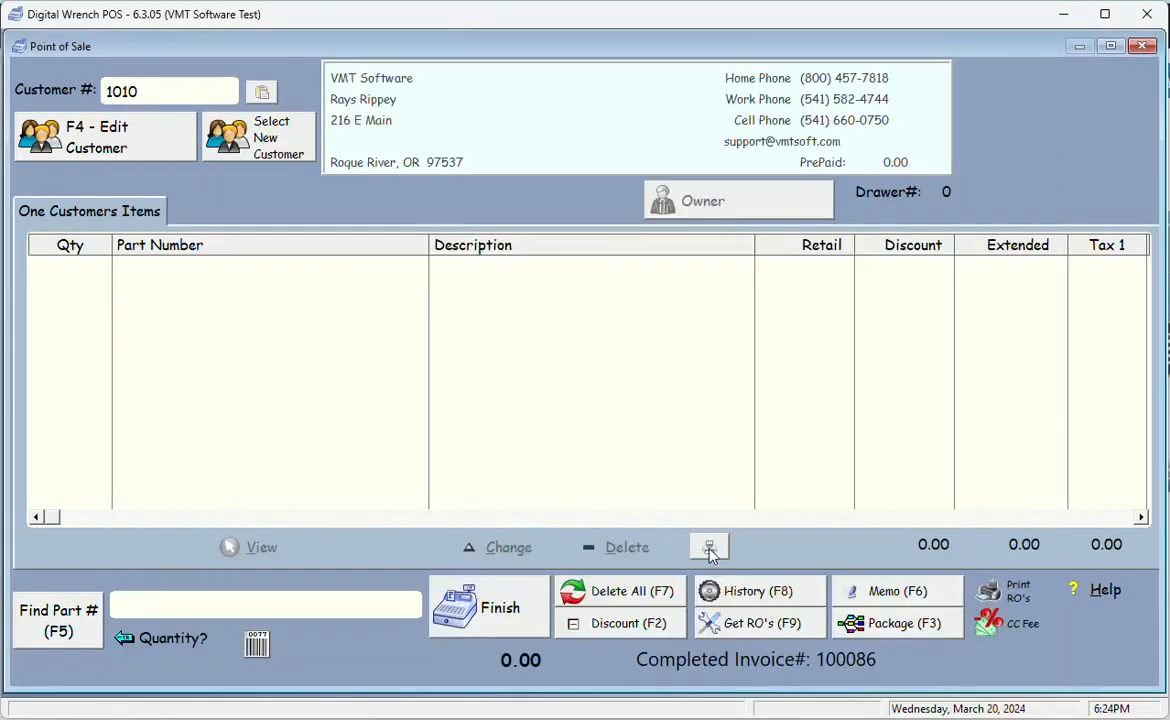
Step: Add parts 0994432 (Wheel Plate), 101SQPTKS and ***00000 from inventory to the sale, leaving the serial number blank
{"action": "left_click", "coordinate": [56, 580]}
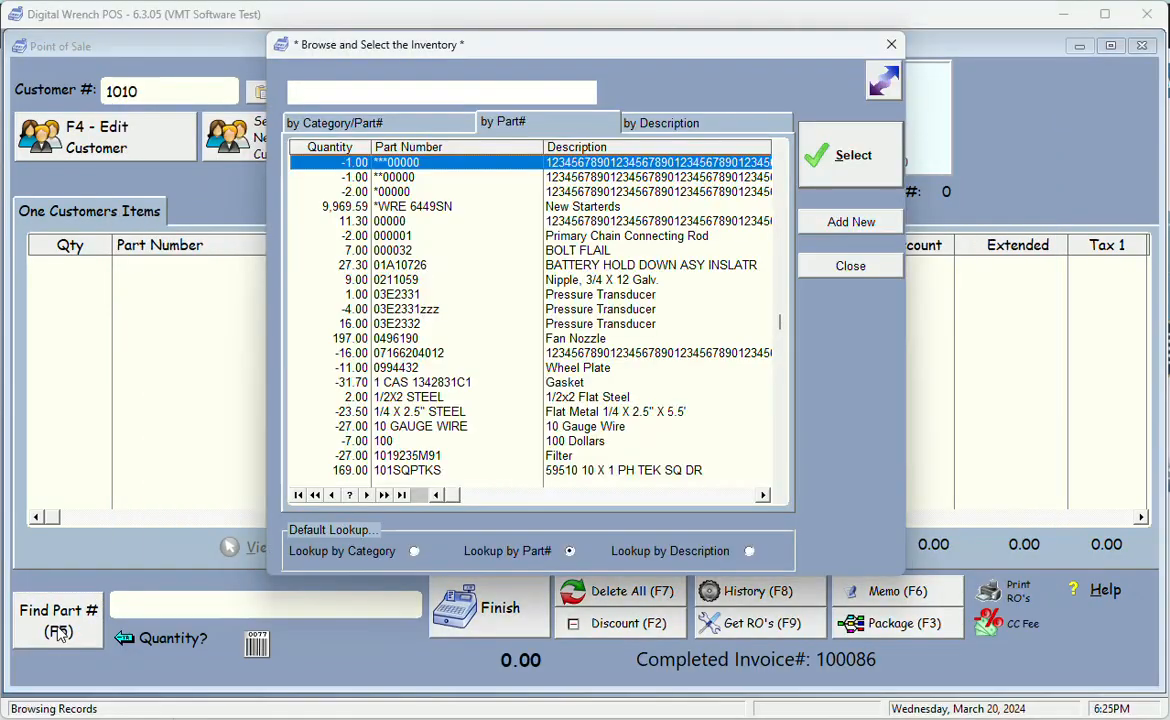
{"action": "double_click", "coordinate": [570, 368]}
{"action": "key", "text": "F5"}
{"action": "left_click", "coordinate": [479, 472]}
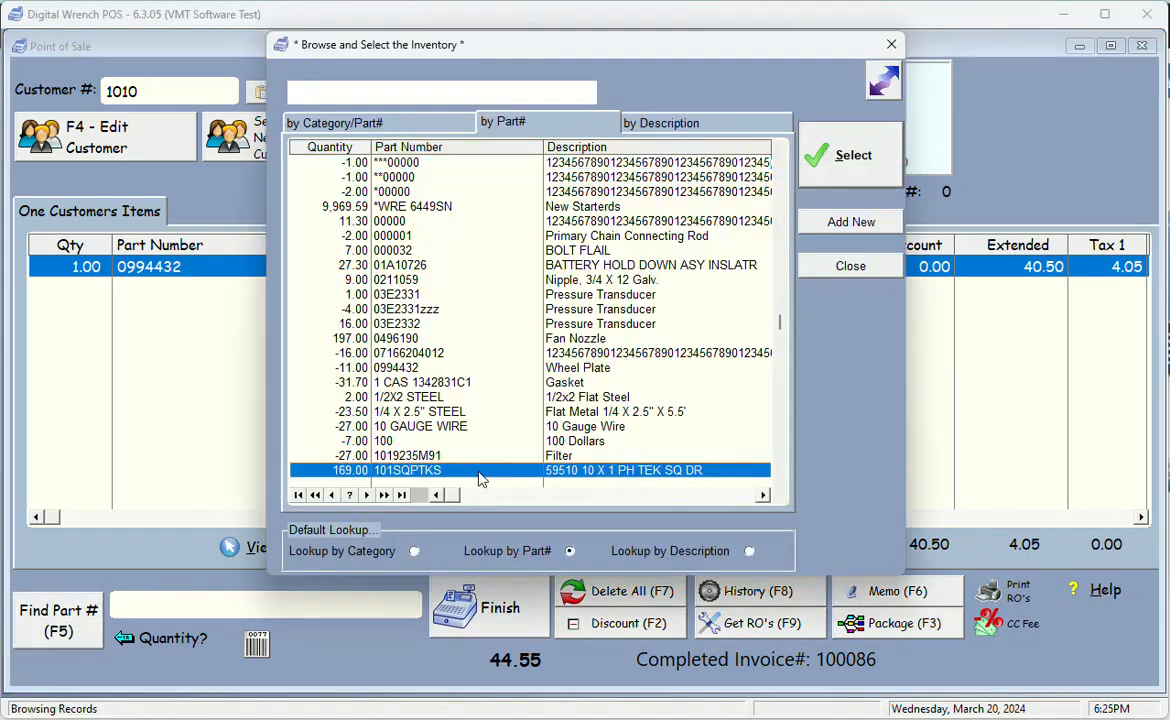
{"action": "double_click", "coordinate": [479, 472]}
{"action": "key", "text": "F5"}
{"action": "double_click", "coordinate": [339, 282]}
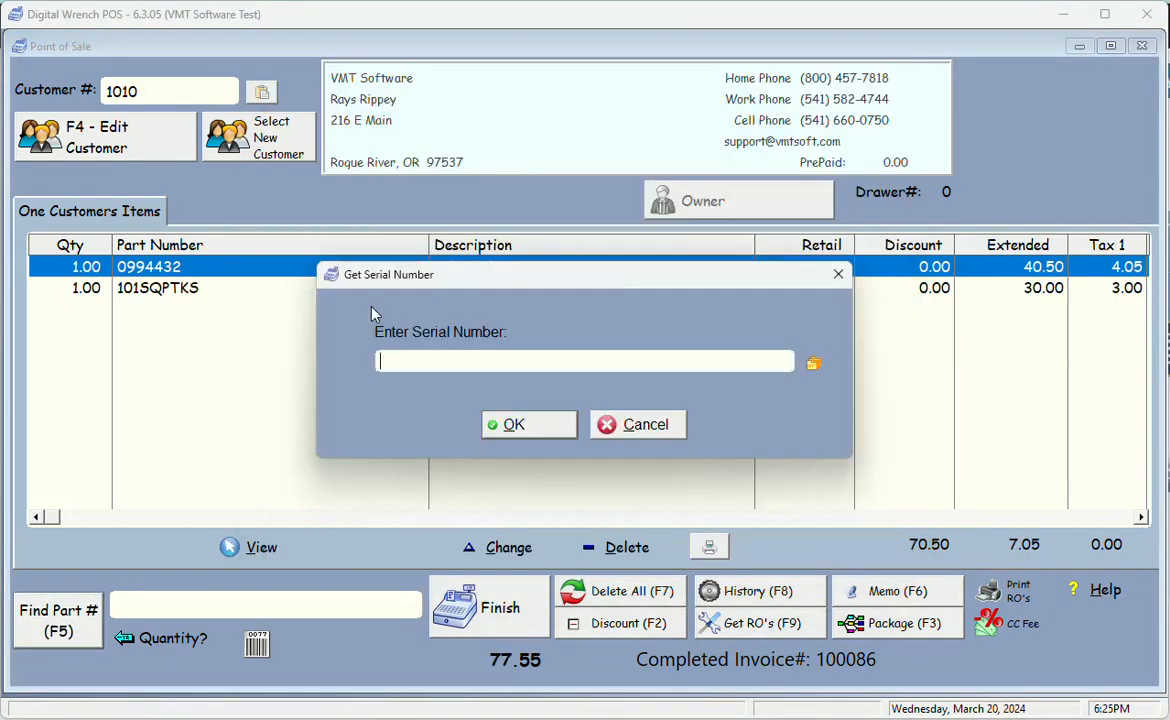
{"action": "left_click", "coordinate": [505, 424]}
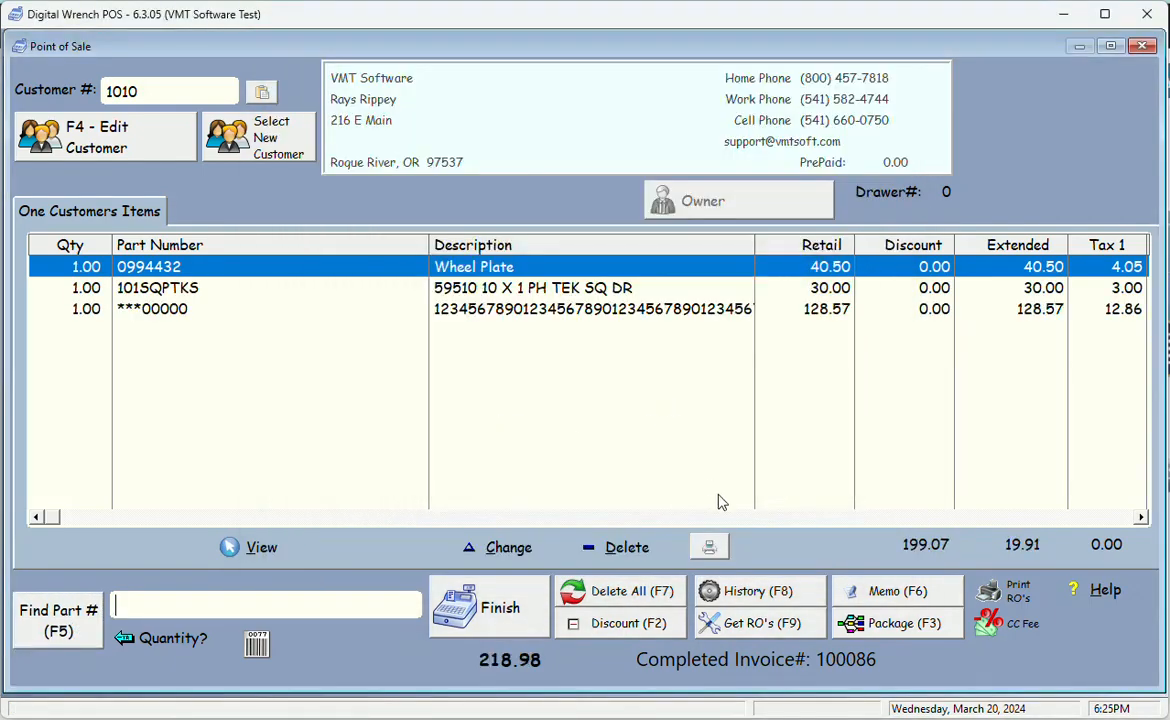
Step: Preview the parts pick list for the sale with the Print output, look through the page and close it
{"action": "left_click", "coordinate": [710, 548]}
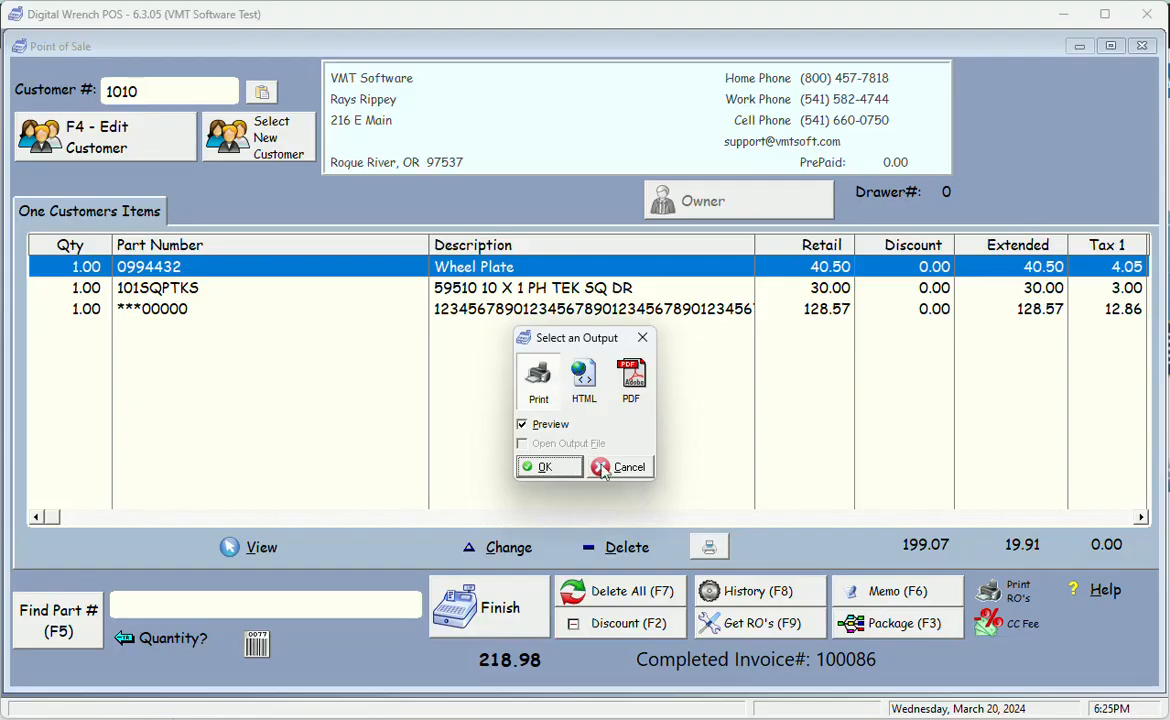
{"action": "left_click", "coordinate": [541, 467]}
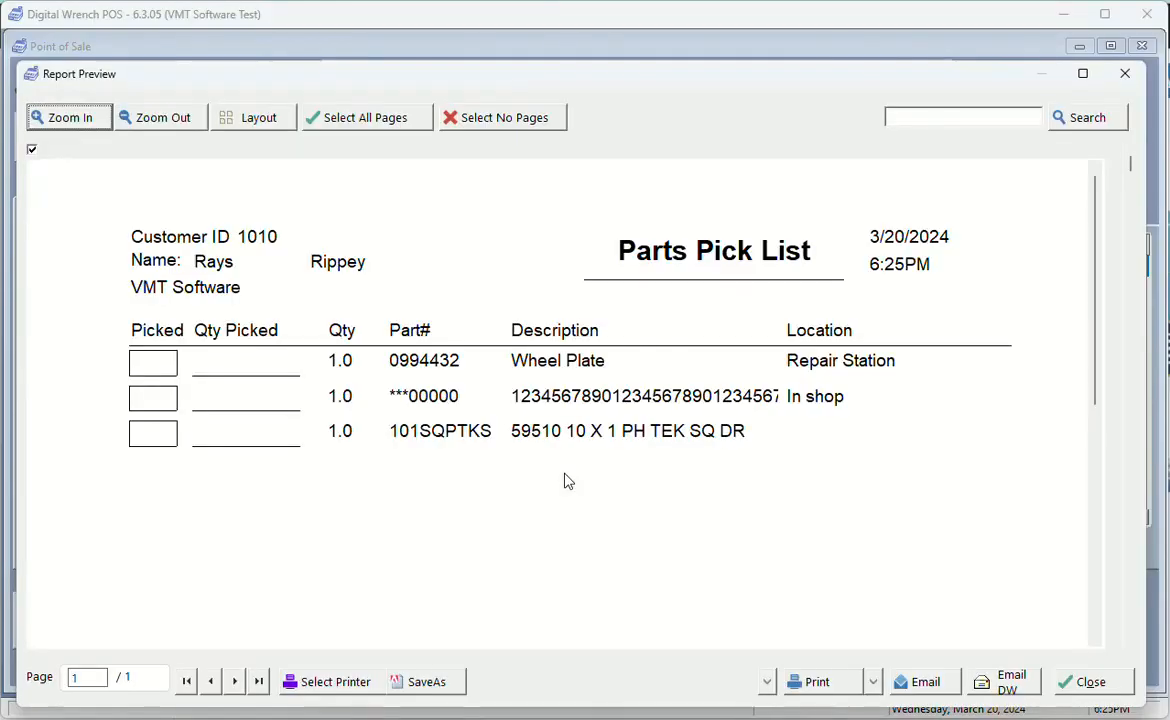
{"action": "left_click_drag", "start_coordinate": [1096, 296], "coordinate": [1104, 402]}
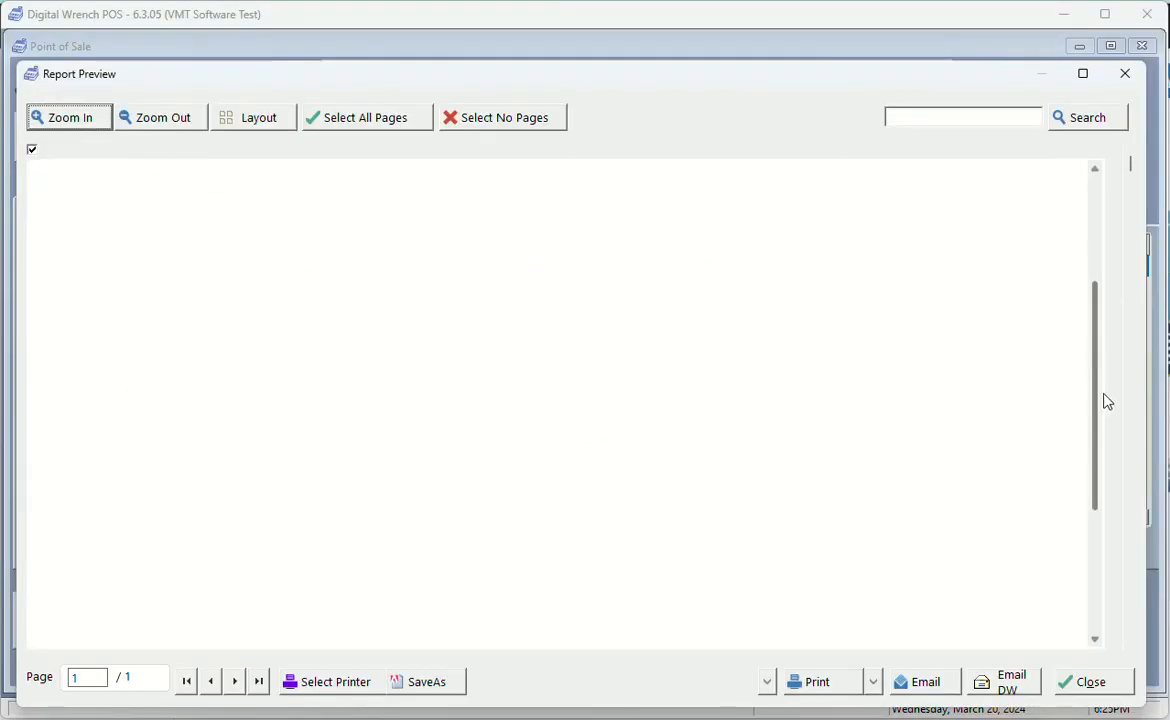
{"action": "left_click_drag", "start_coordinate": [1097, 501], "coordinate": [1089, 316]}
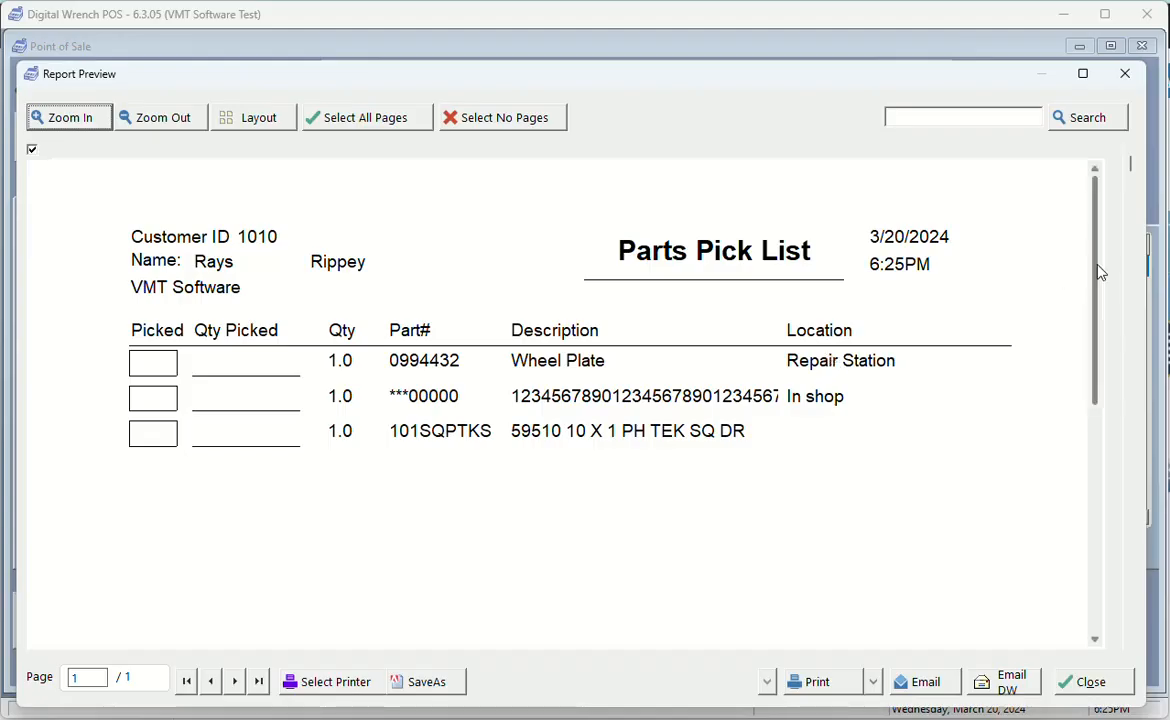
{"action": "left_click_drag", "start_coordinate": [1097, 264], "coordinate": [1084, 231]}
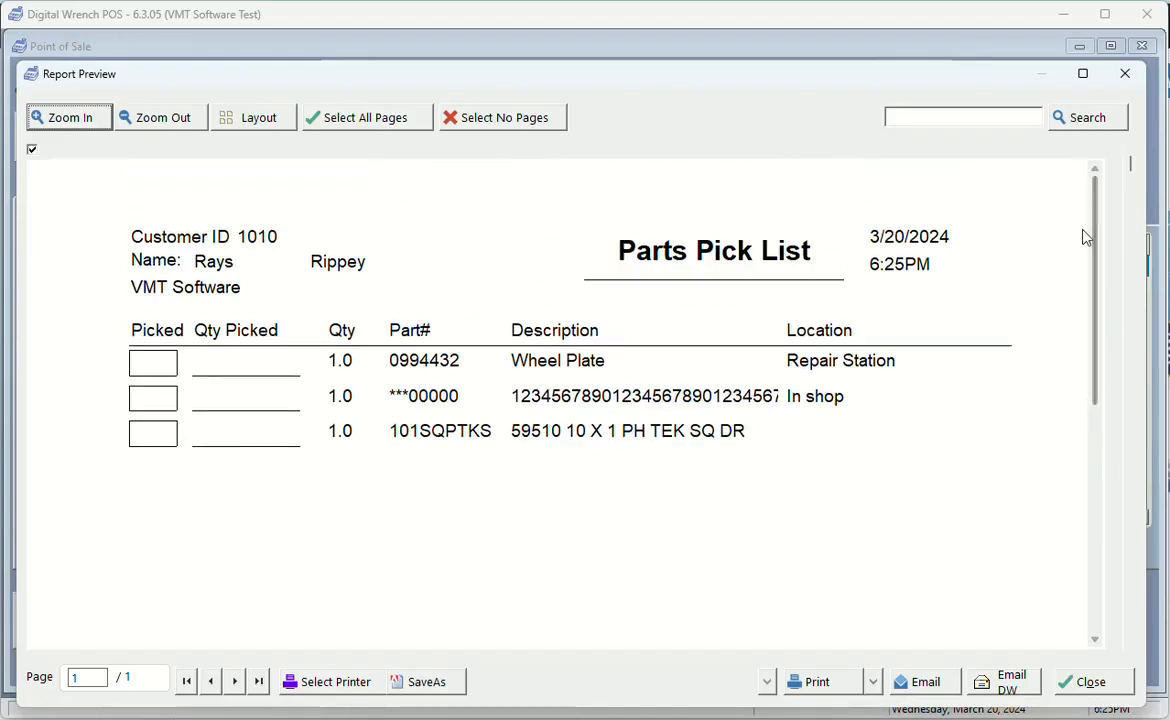
{"action": "left_click", "coordinate": [1125, 73]}
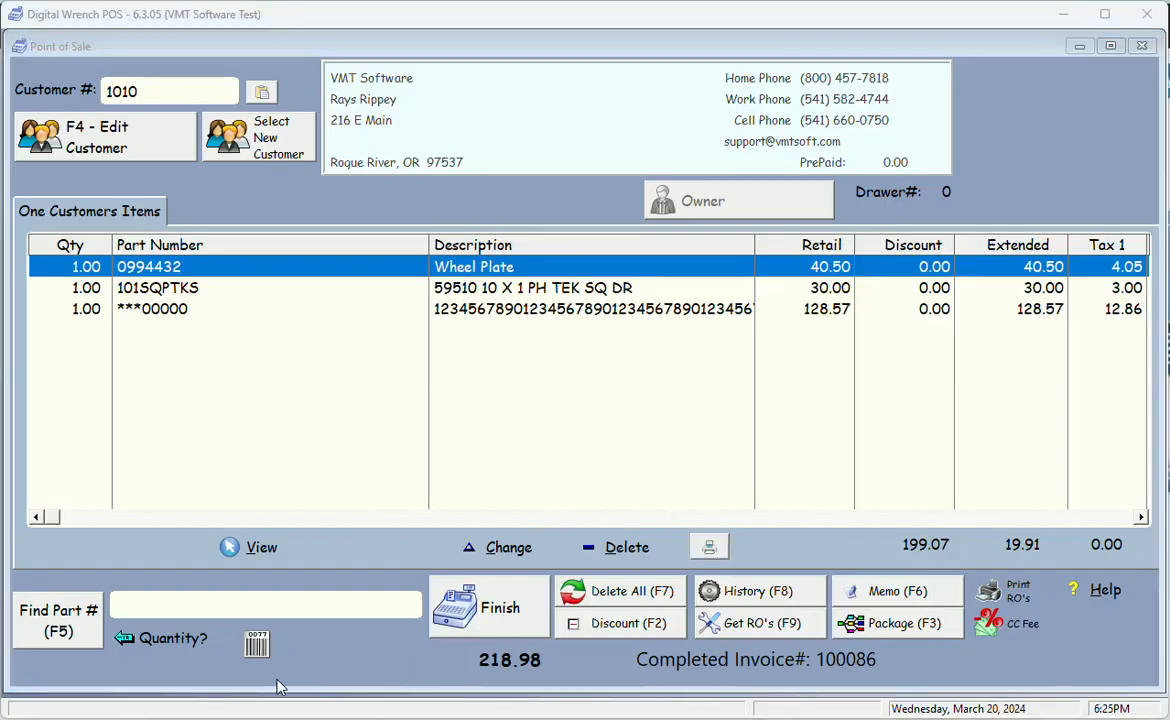
Step: Switch part lookup to UPC instead of part number and back again
{"action": "left_click", "coordinate": [256, 648]}
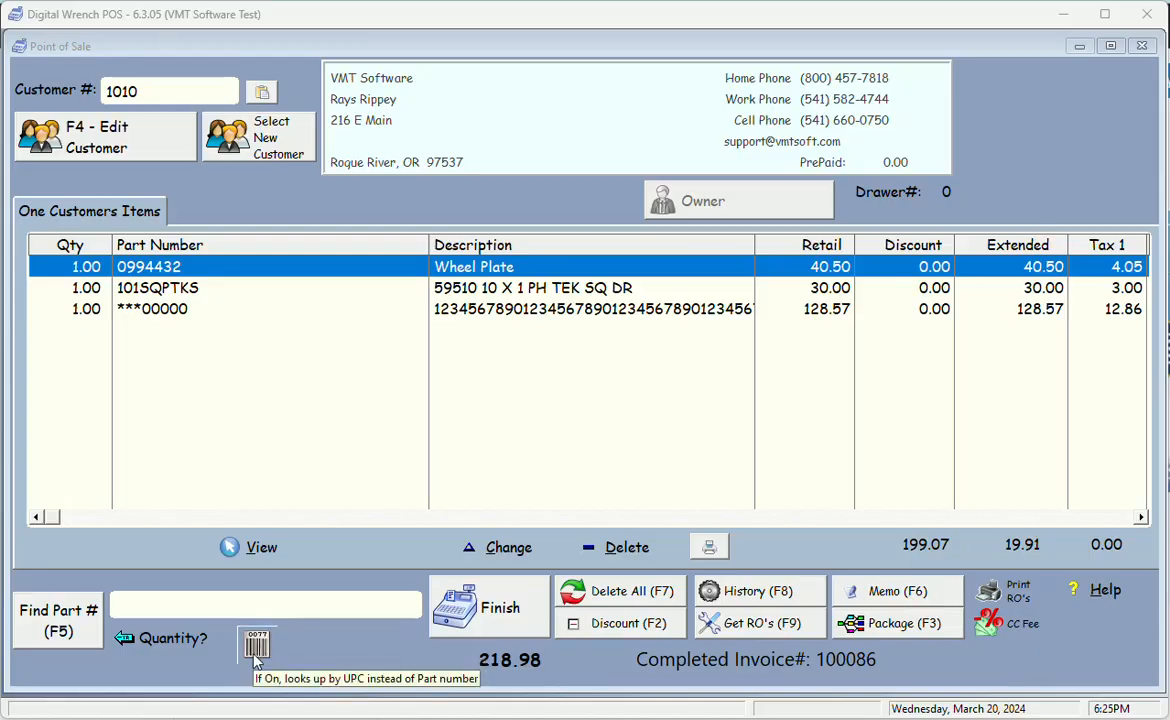
{"action": "left_click", "coordinate": [258, 646]}
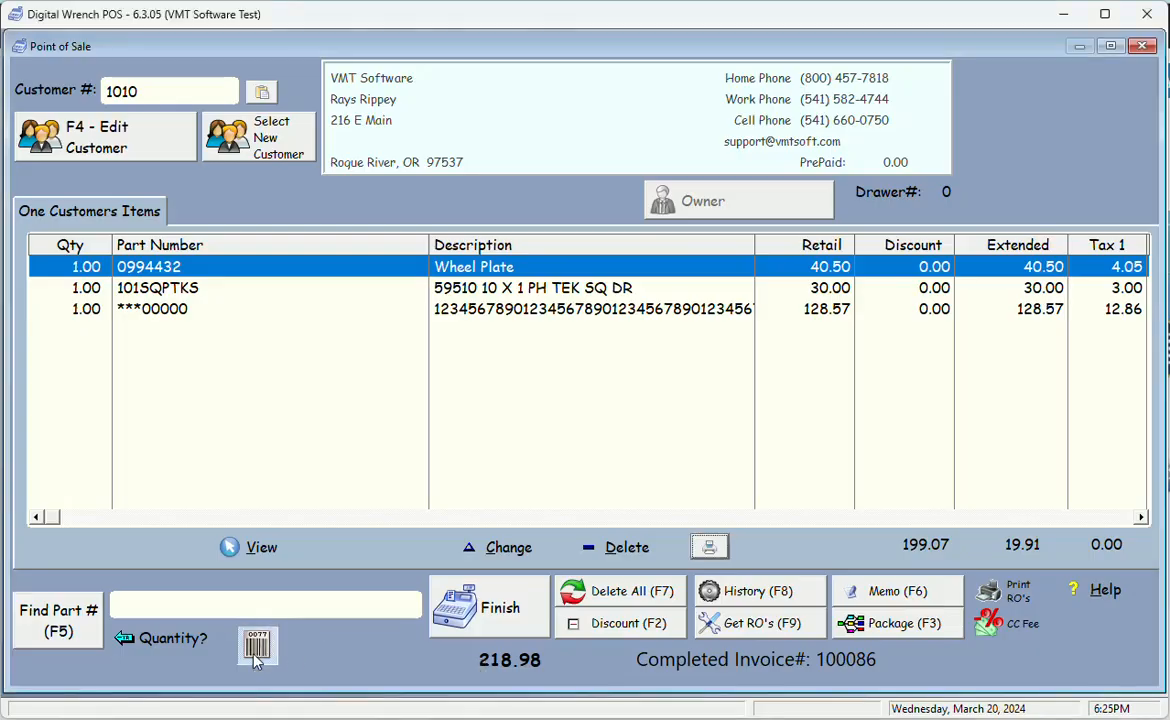
{"action": "left_click", "coordinate": [323, 606]}
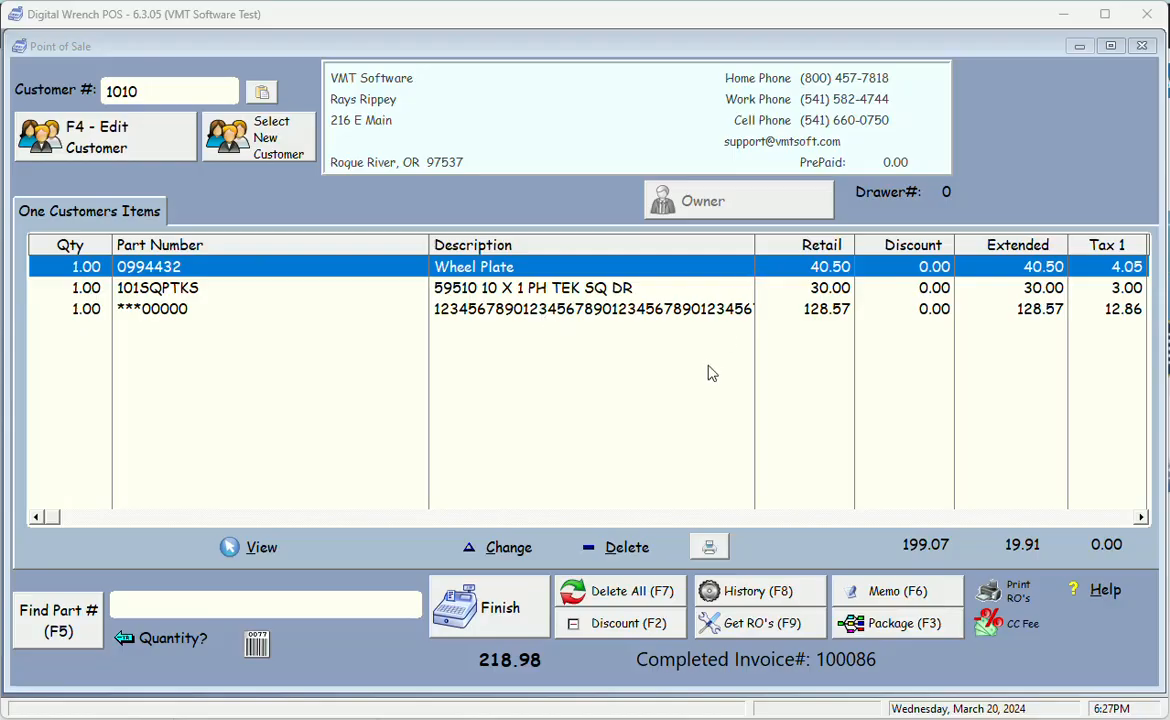
Step: Close the sale window and copy the customer number from the 0994432 Wheel Plate line in the list of all POS items
{"action": "key", "text": "Escape"}
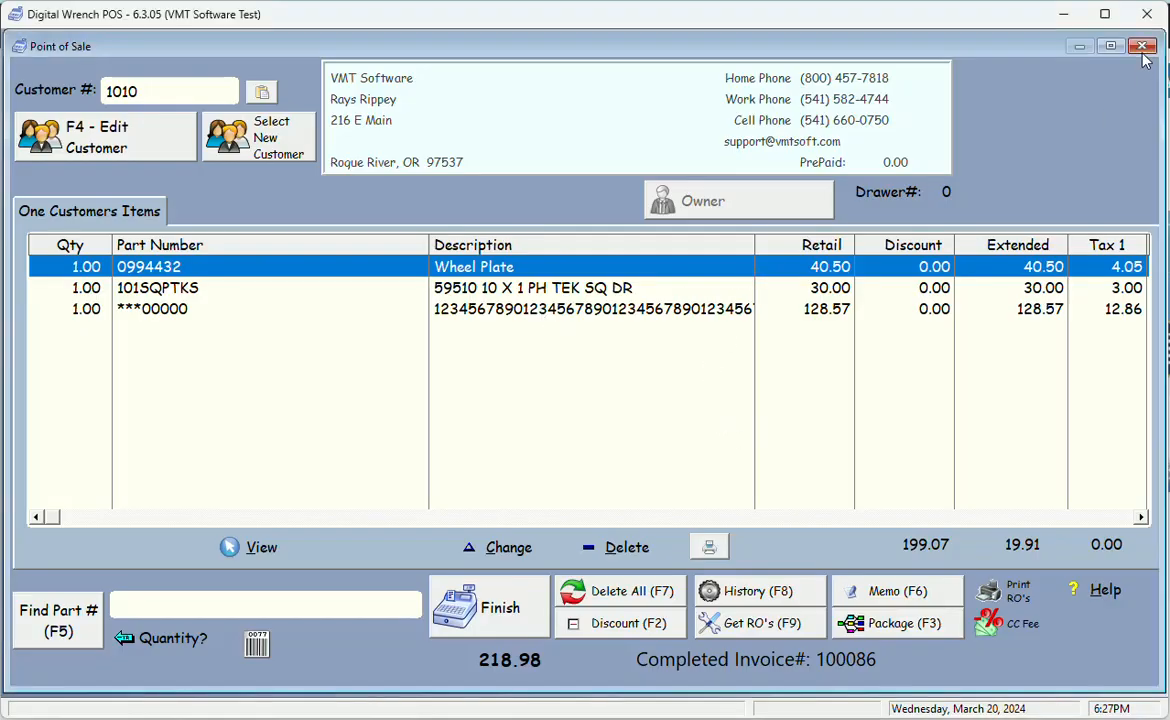
{"action": "left_click", "coordinate": [153, 43]}
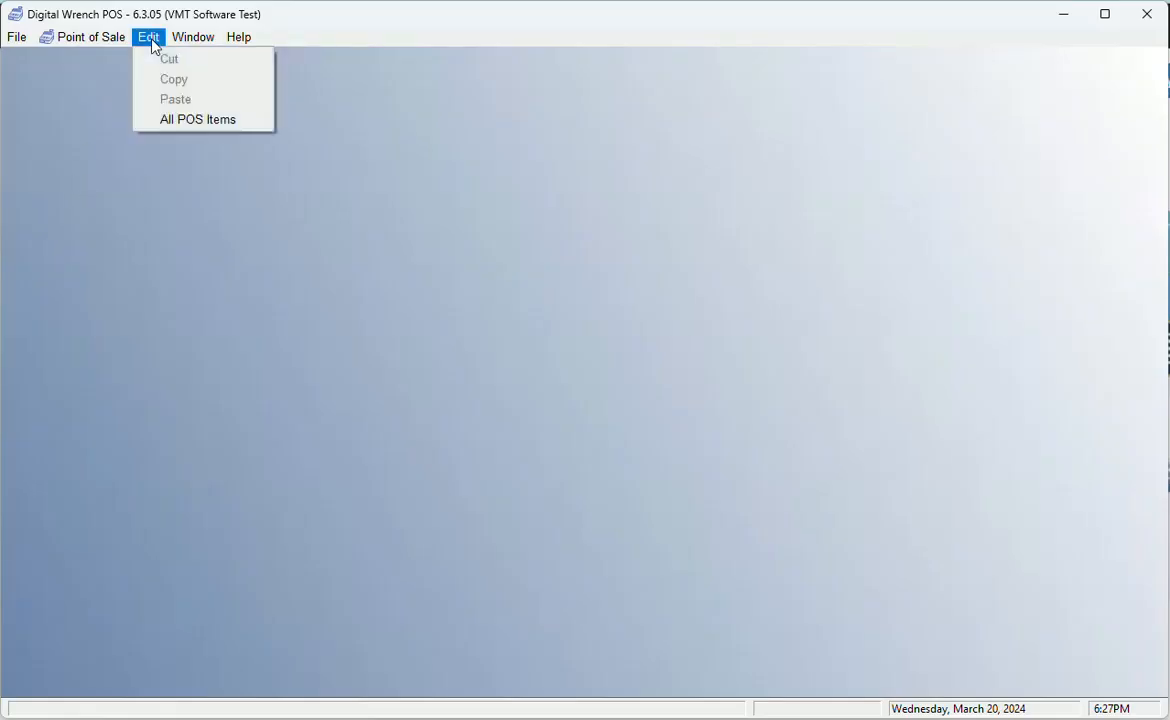
{"action": "left_click", "coordinate": [163, 120]}
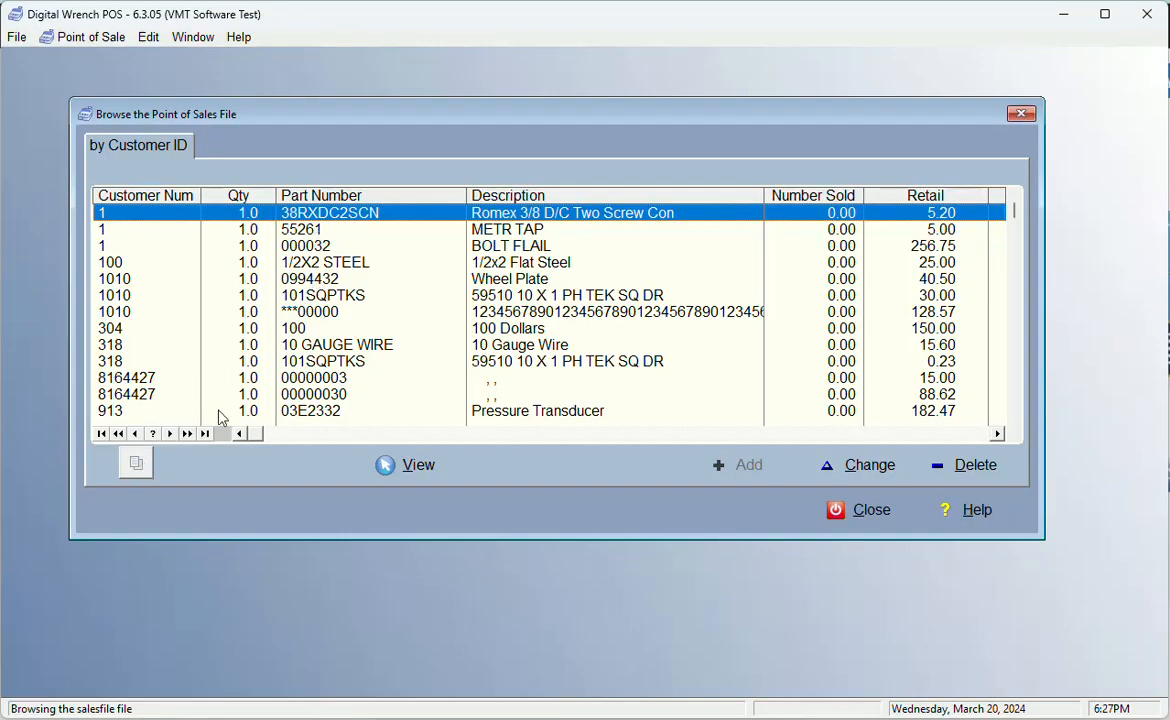
{"action": "left_click", "coordinate": [276, 278]}
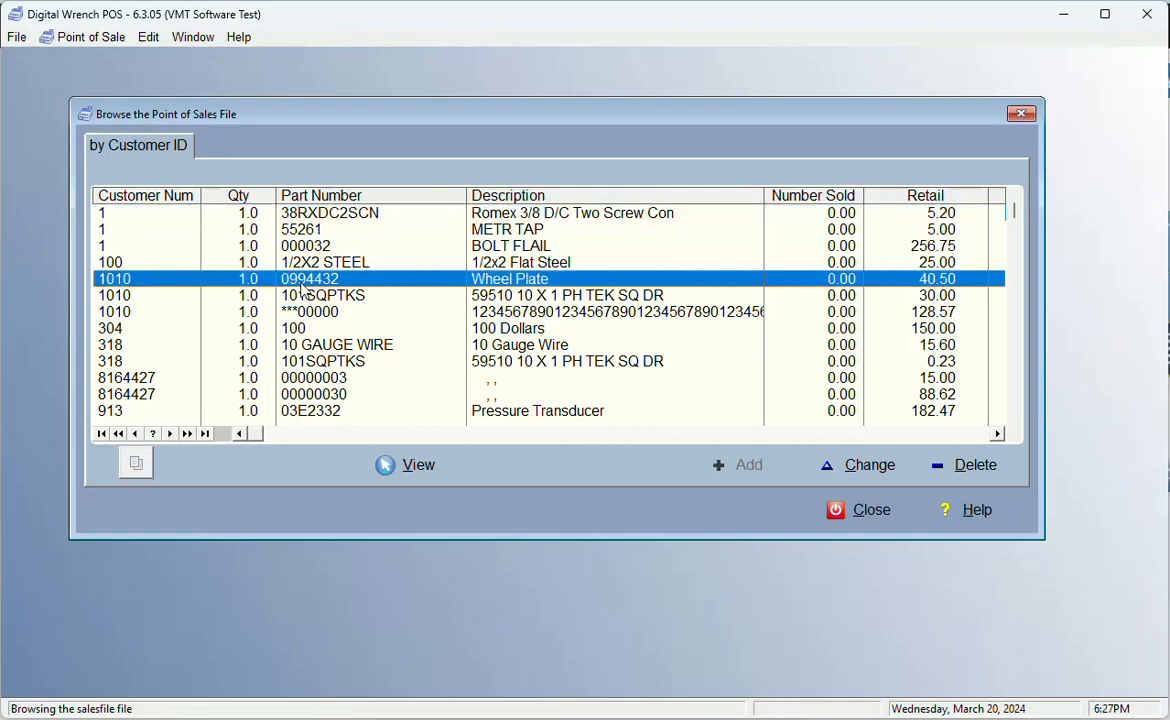
{"action": "left_click", "coordinate": [138, 466]}
{"action": "left_click", "coordinate": [783, 507]}
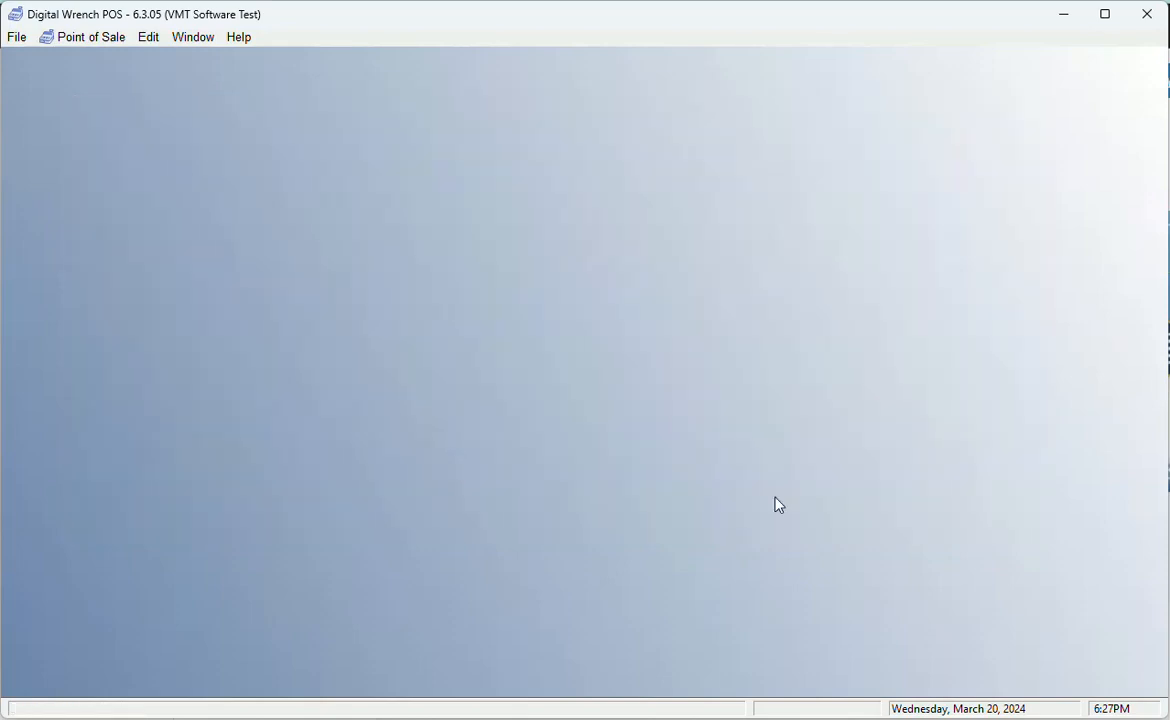
Step: Reopen the point of sale, recall the pending sale with the copied customer number, and delete all of its items
{"action": "left_click", "coordinate": [90, 37]}
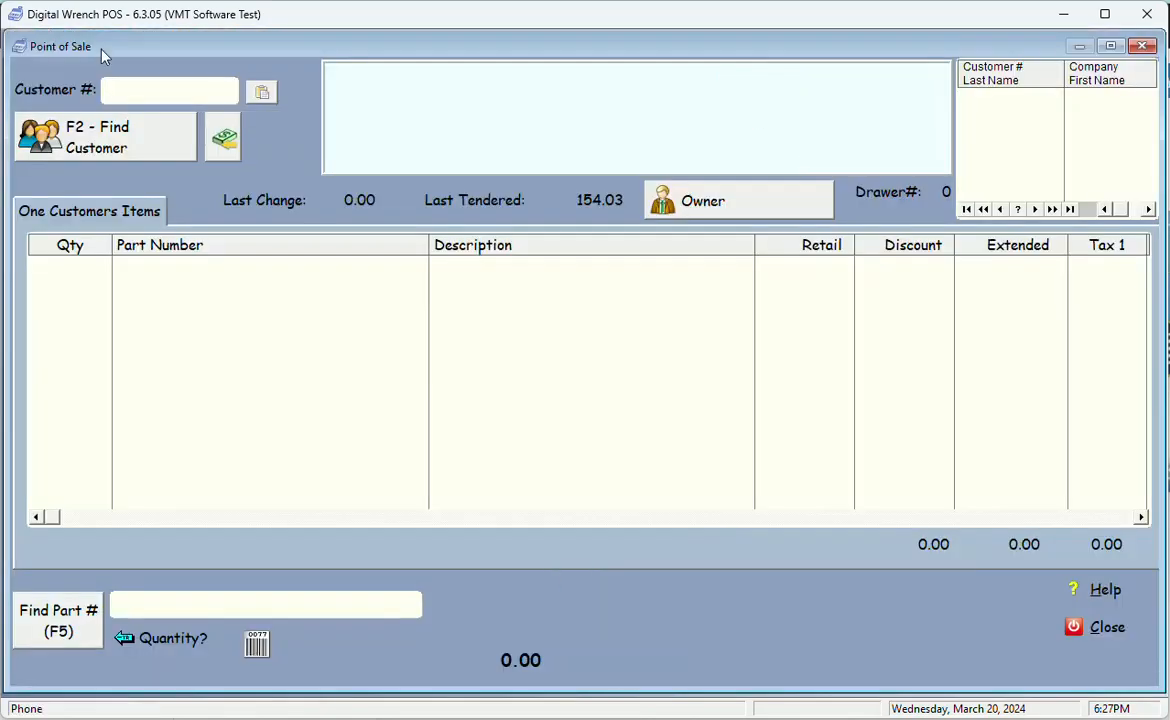
{"action": "left_click", "coordinate": [261, 93]}
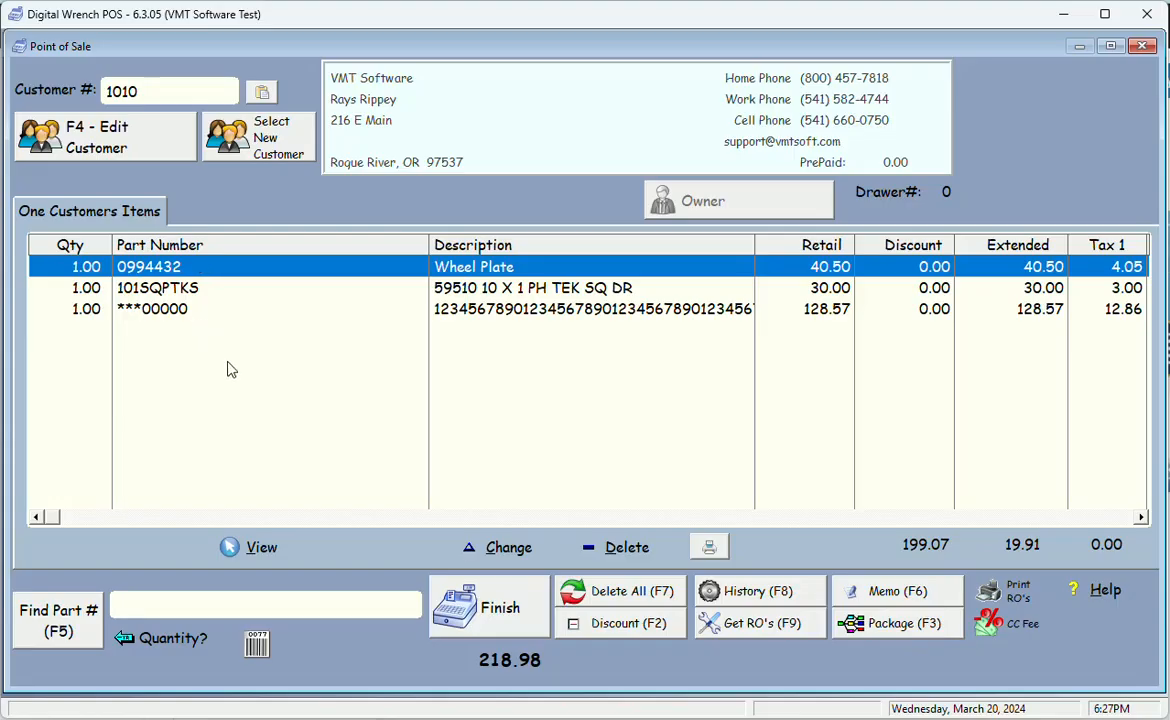
{"action": "left_click", "coordinate": [613, 598]}
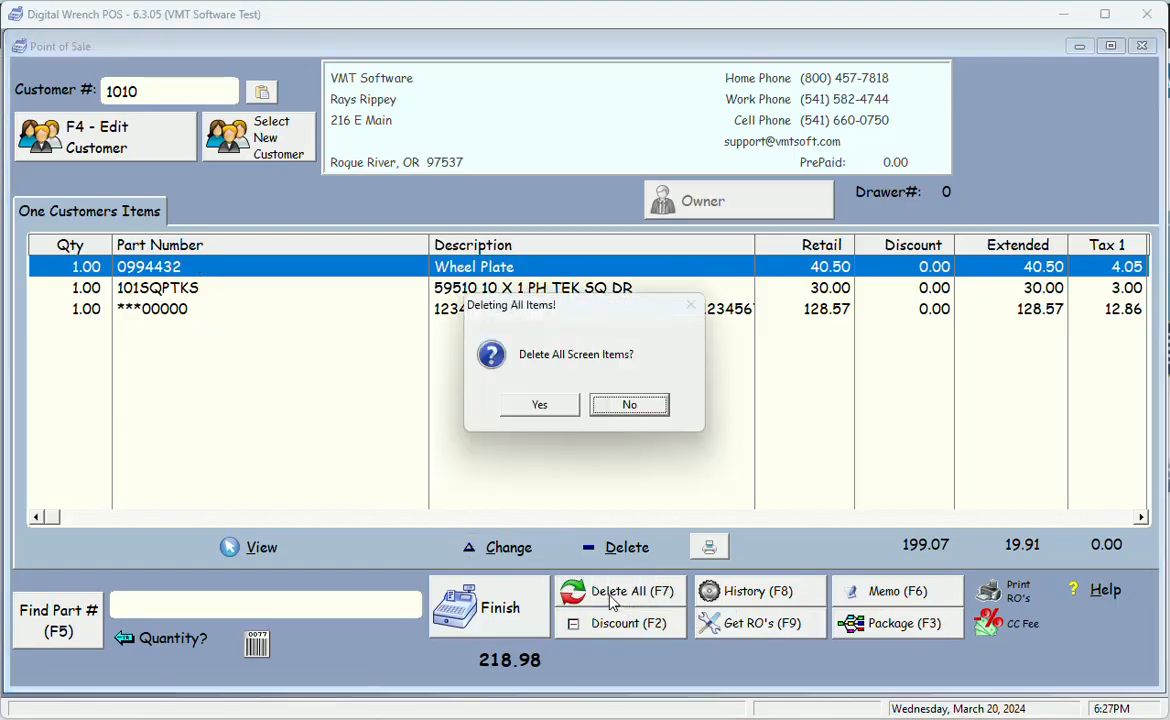
{"action": "left_click", "coordinate": [560, 405]}
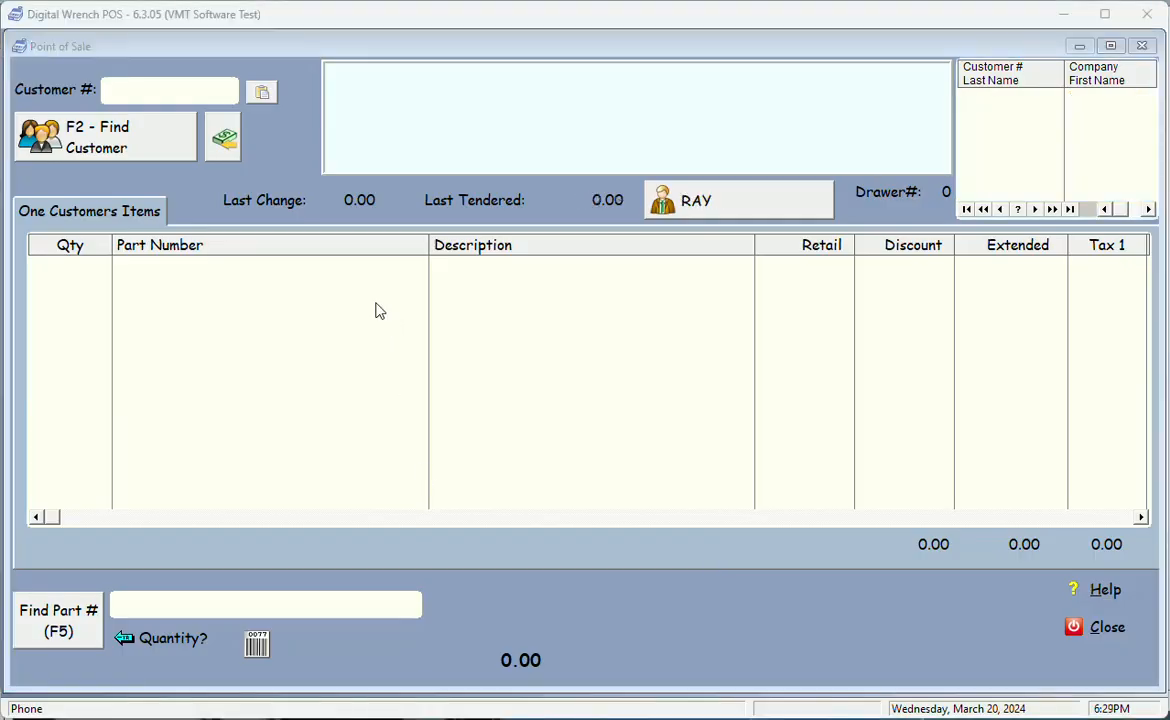
Step: Change the active point-of-sale clerk by entering the other employee's user name
{"action": "left_click", "coordinate": [704, 209]}
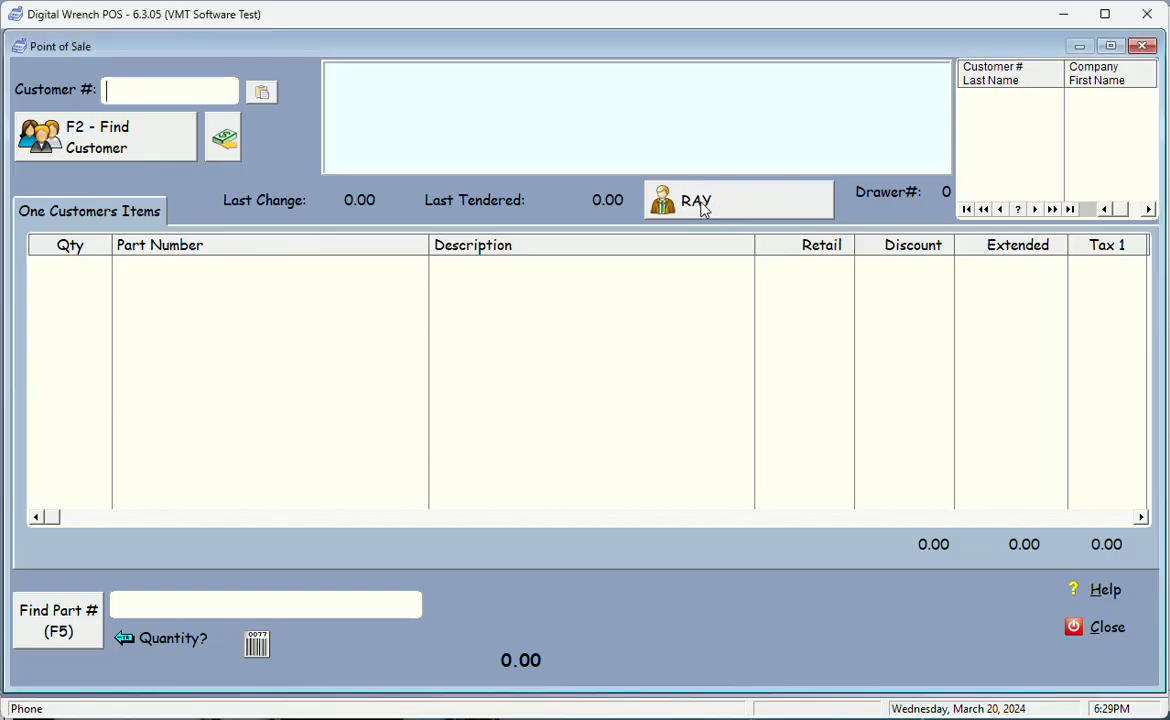
{"action": "left_click", "coordinate": [704, 209]}
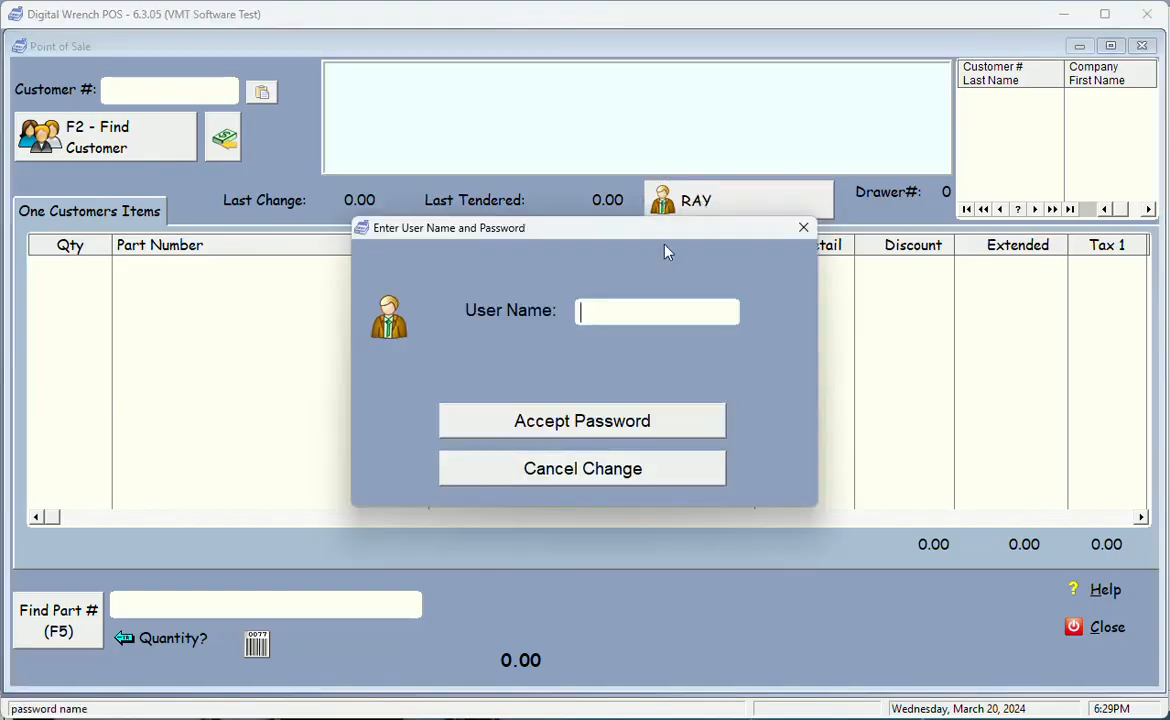
{"action": "type", "text": "DON"}
{"action": "key", "text": "Return"}
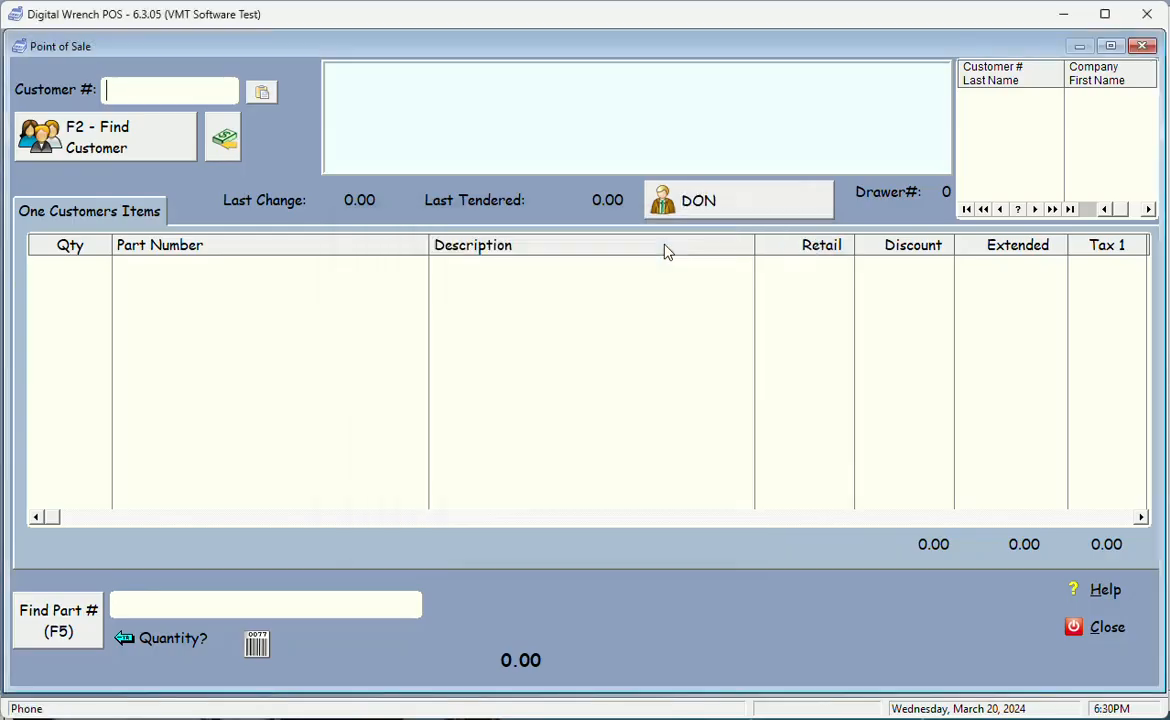